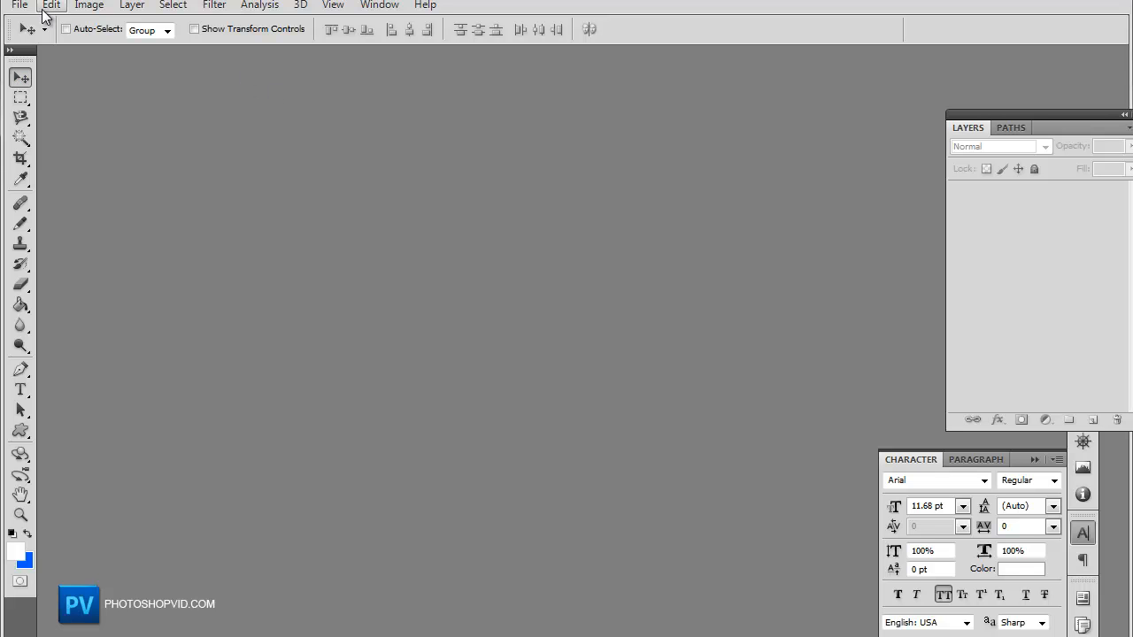
Step: Create a new transparent document 800 px wide and 900 px tall
left_click(19, 6)
left_click(53, 24)
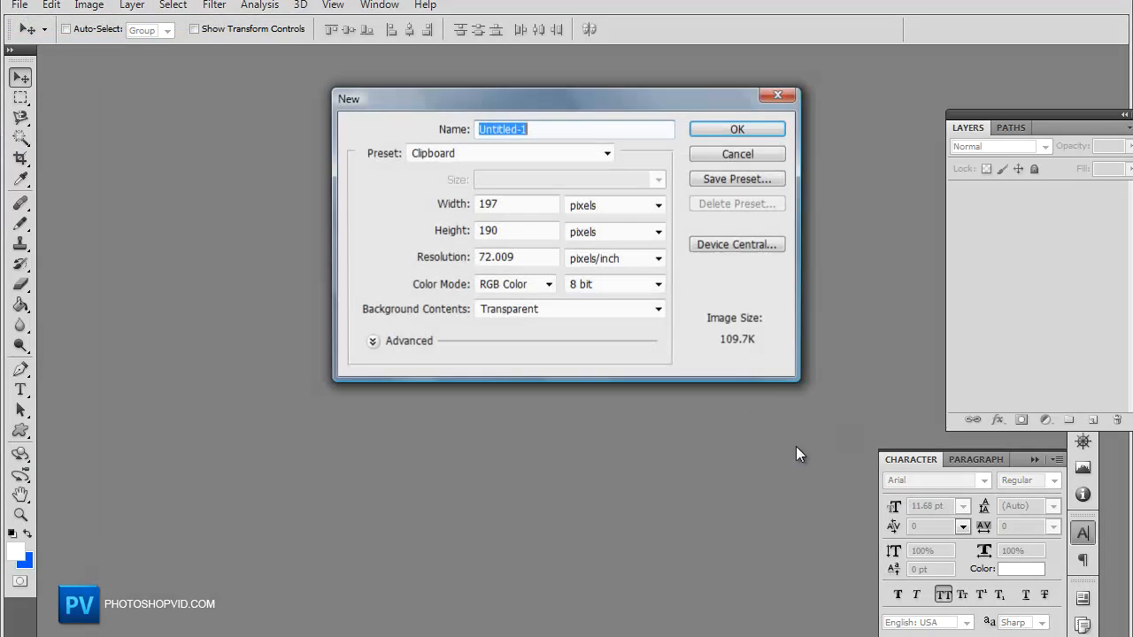
left_click_drag(549, 204, 425, 200)
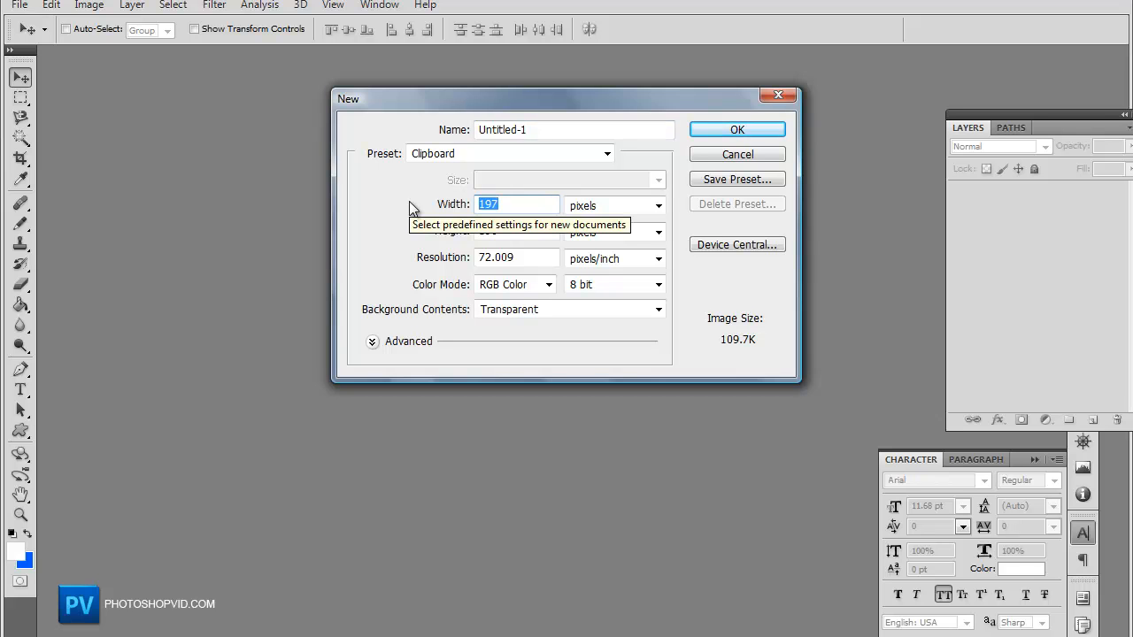
type("80")
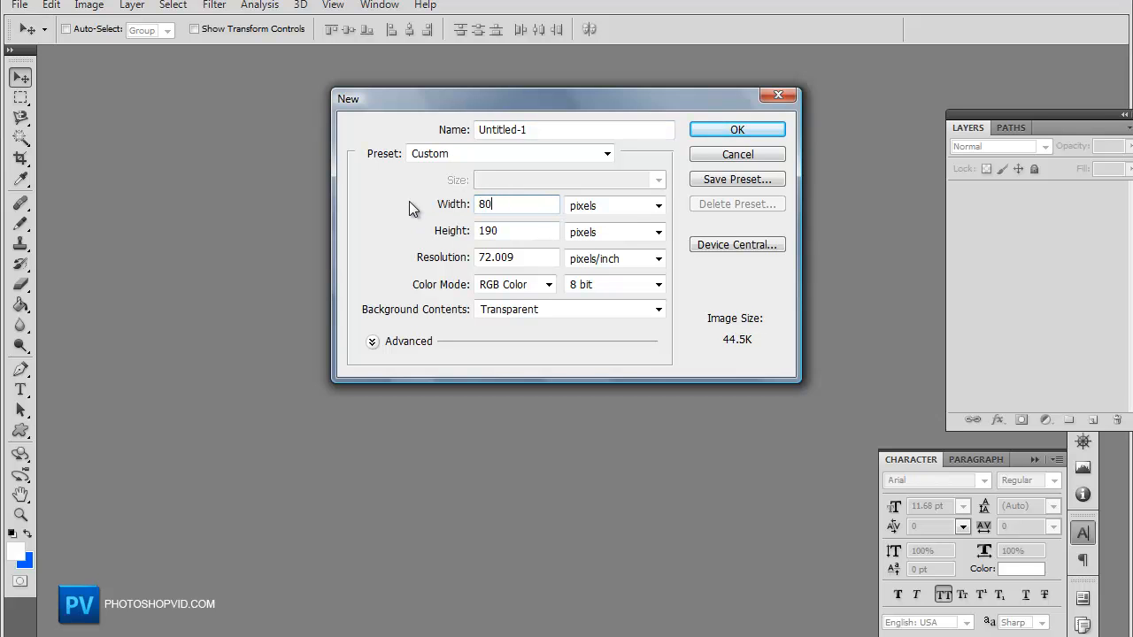
type("0")
key("Tab")
key("Tab")
type("900")
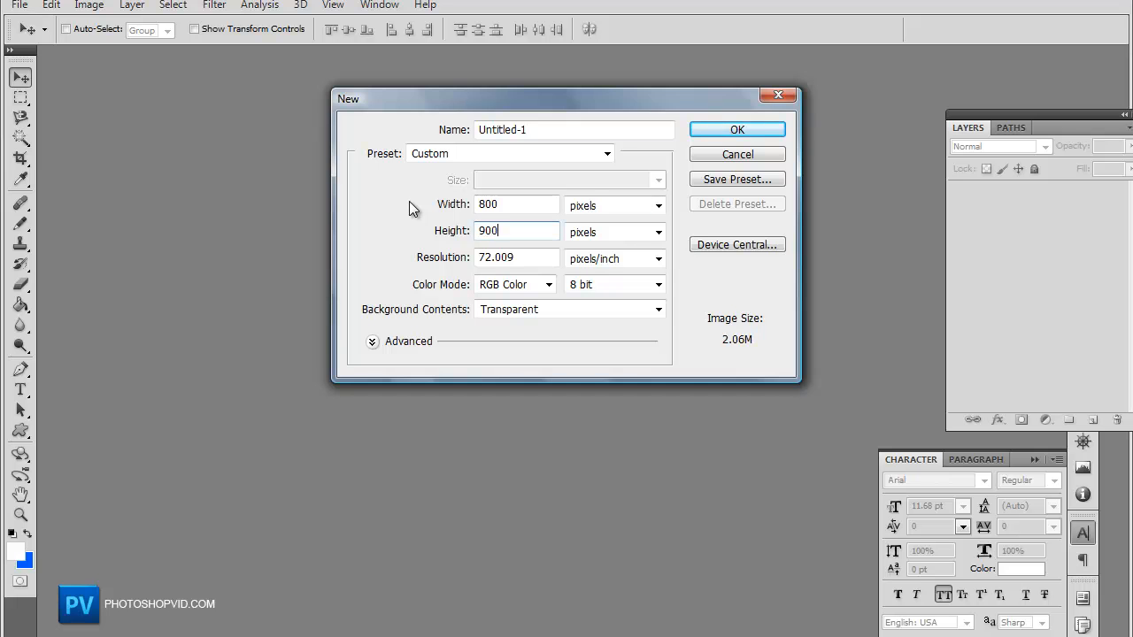
key("Return")
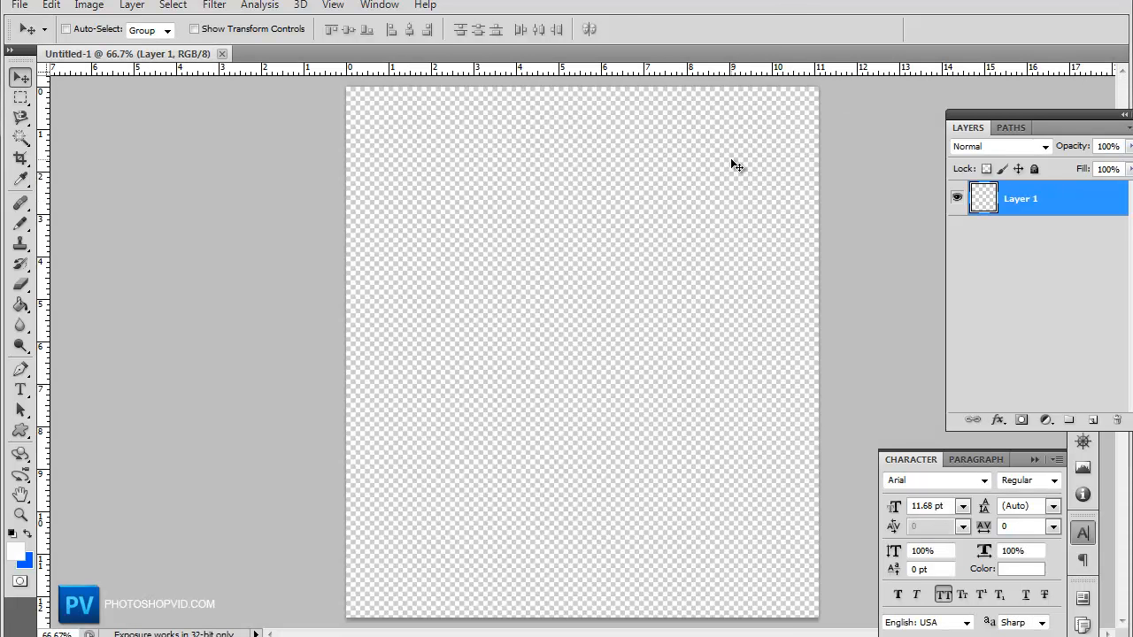
Step: View the canvas at actual size, collapse the Character panel and raise the Layers panel
key("ctrl+1")
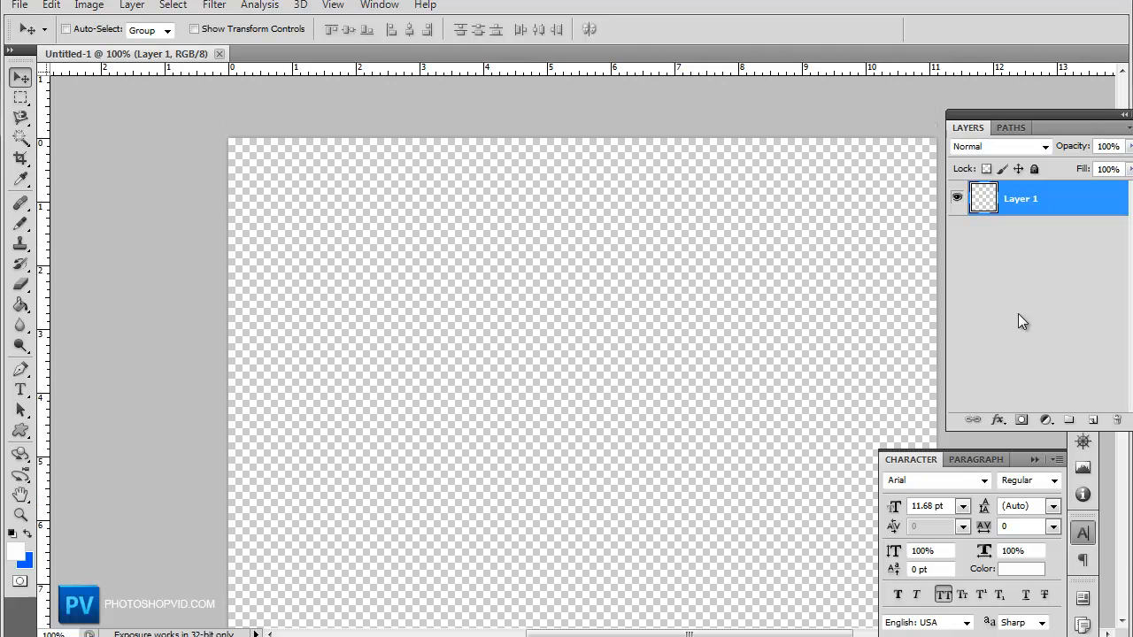
left_click(1034, 459)
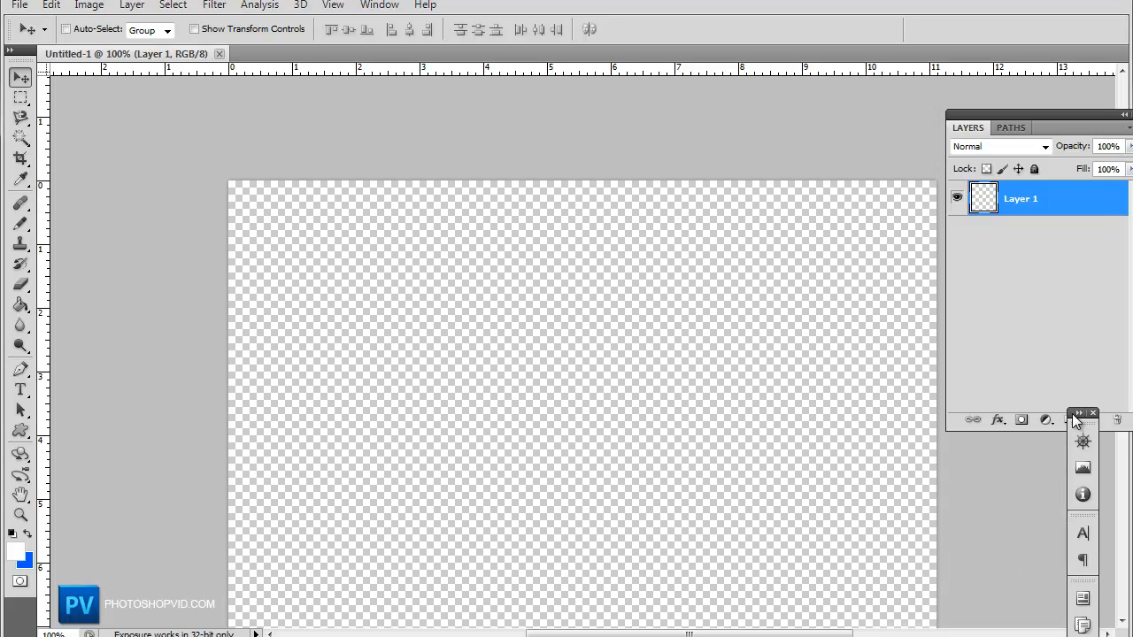
left_click_drag(1061, 112, 1052, 76)
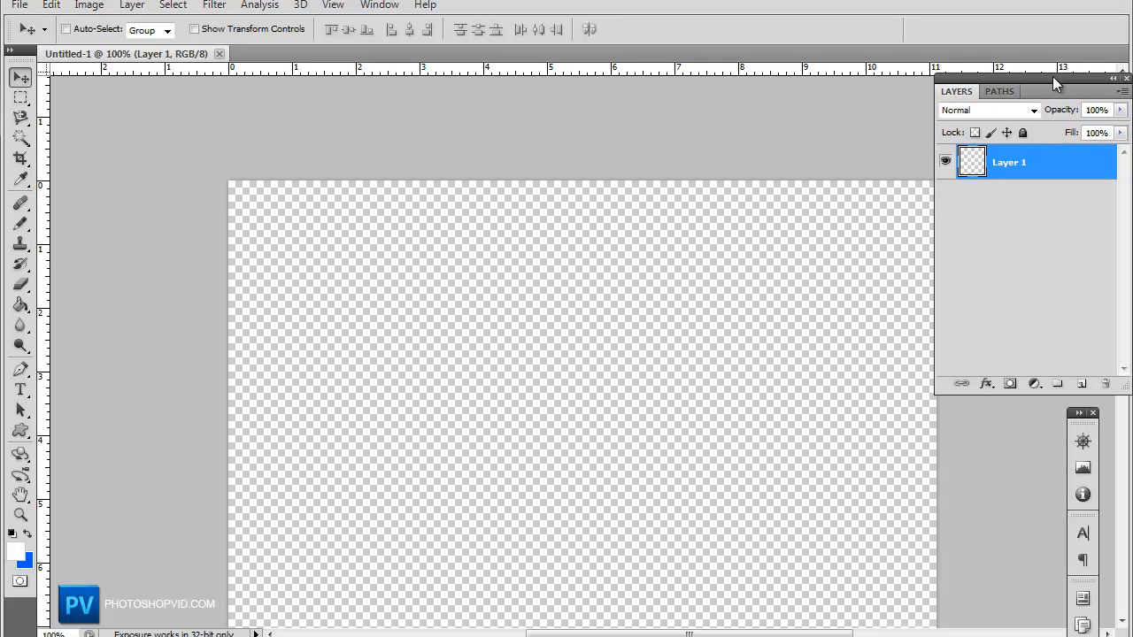
scroll(901, 234, "down", 2)
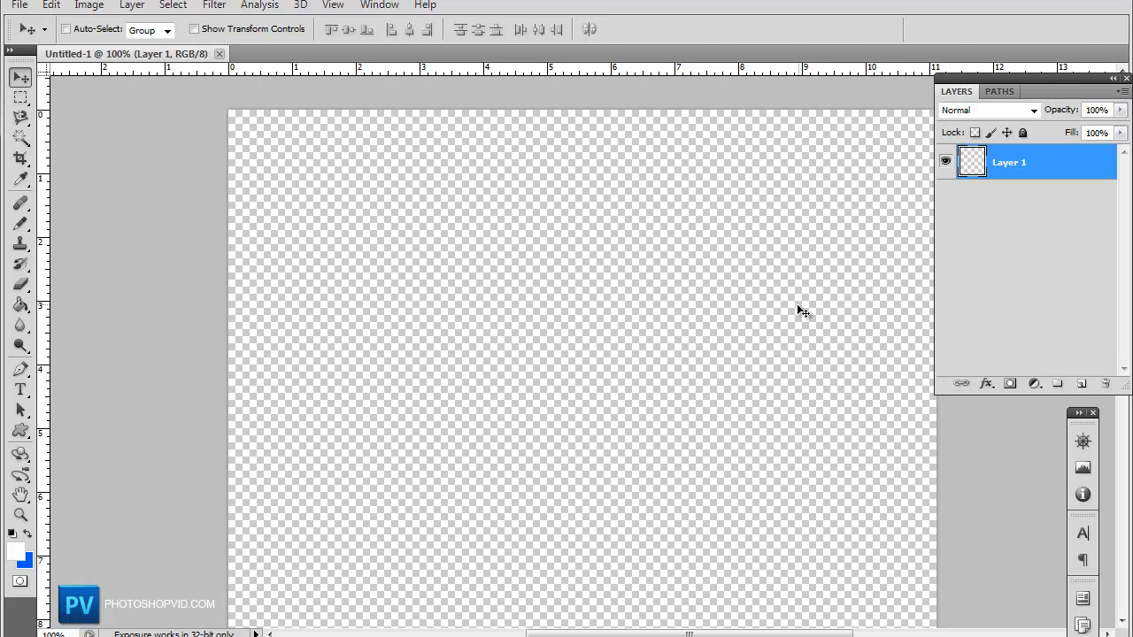
Step: Fill Layer 1 solid black with the Paint Bucket, then return to the Move tool
left_click(21, 306)
left_click(21, 516)
left_click(13, 535)
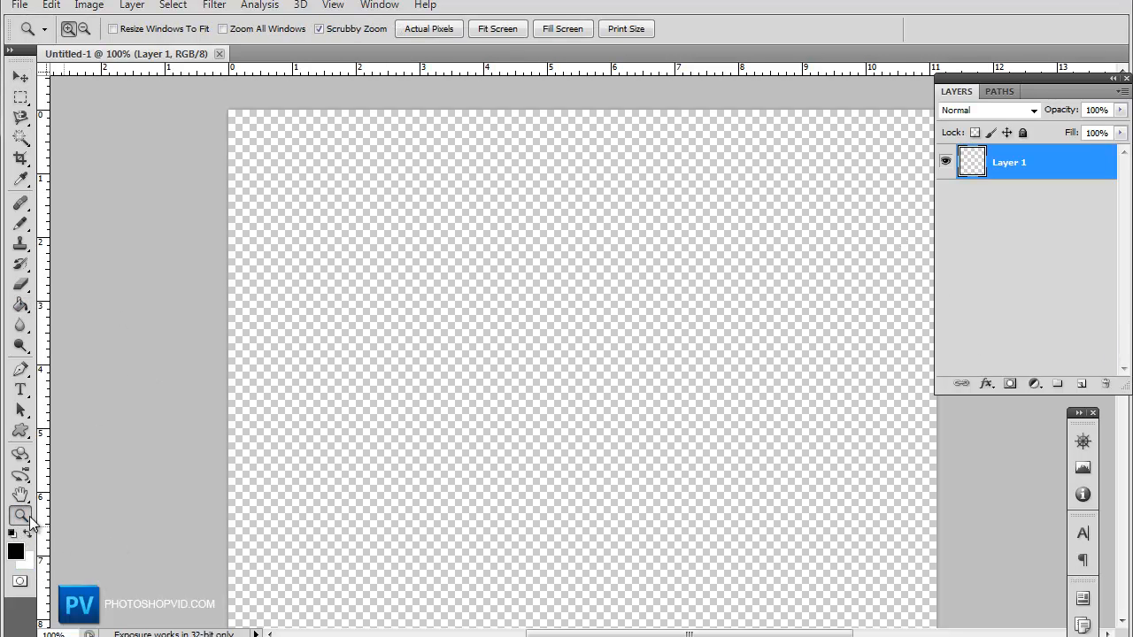
left_click(21, 306)
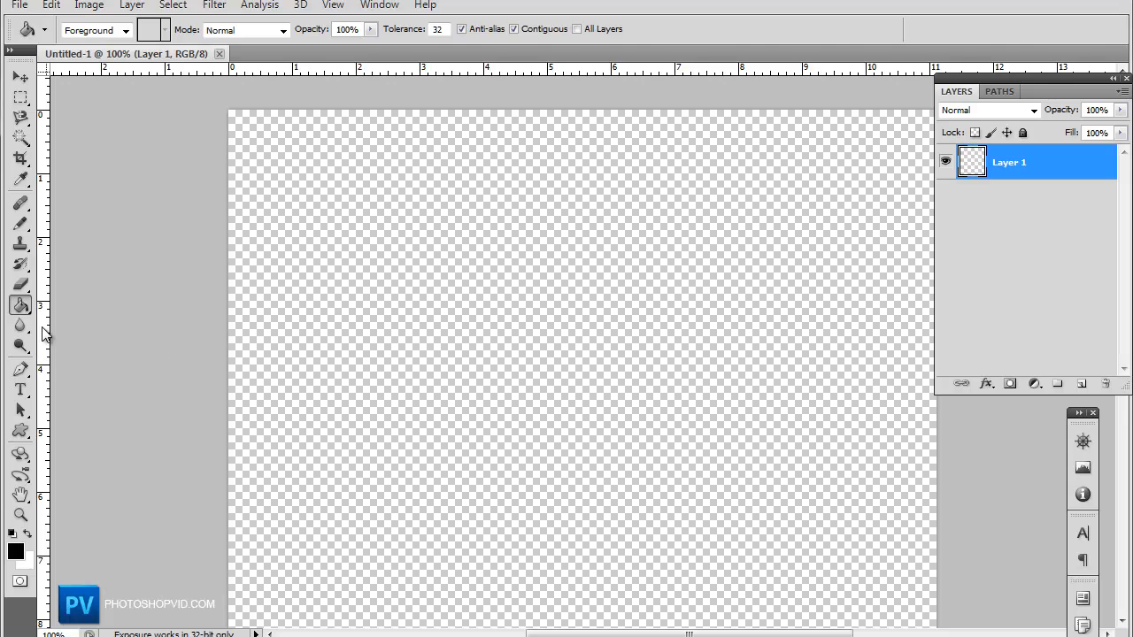
left_click(484, 352)
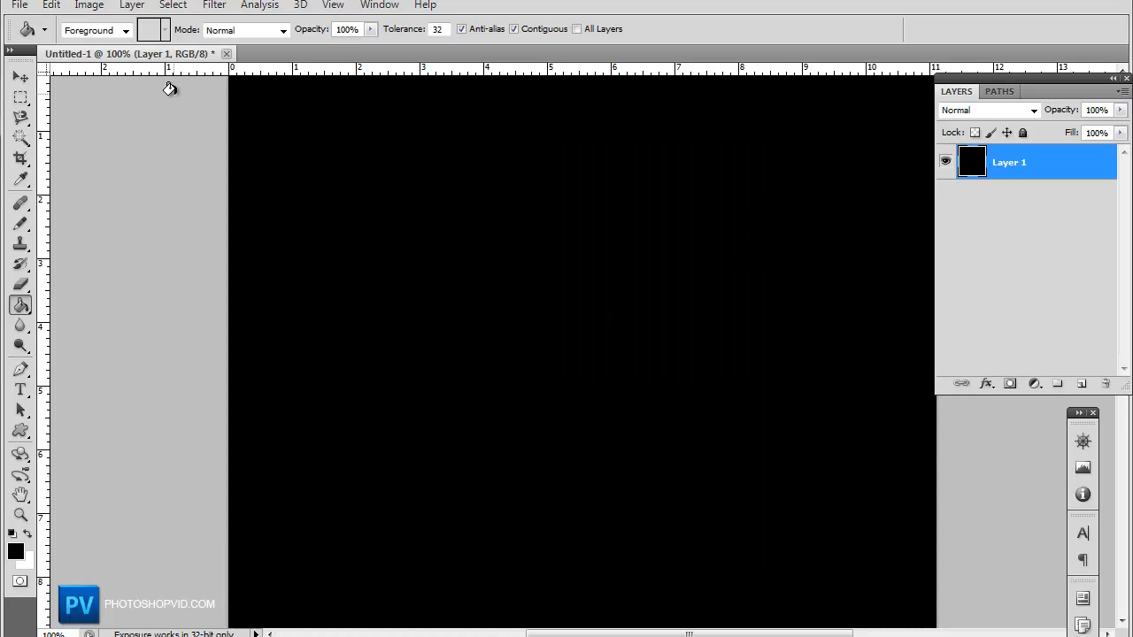
left_click(21, 76)
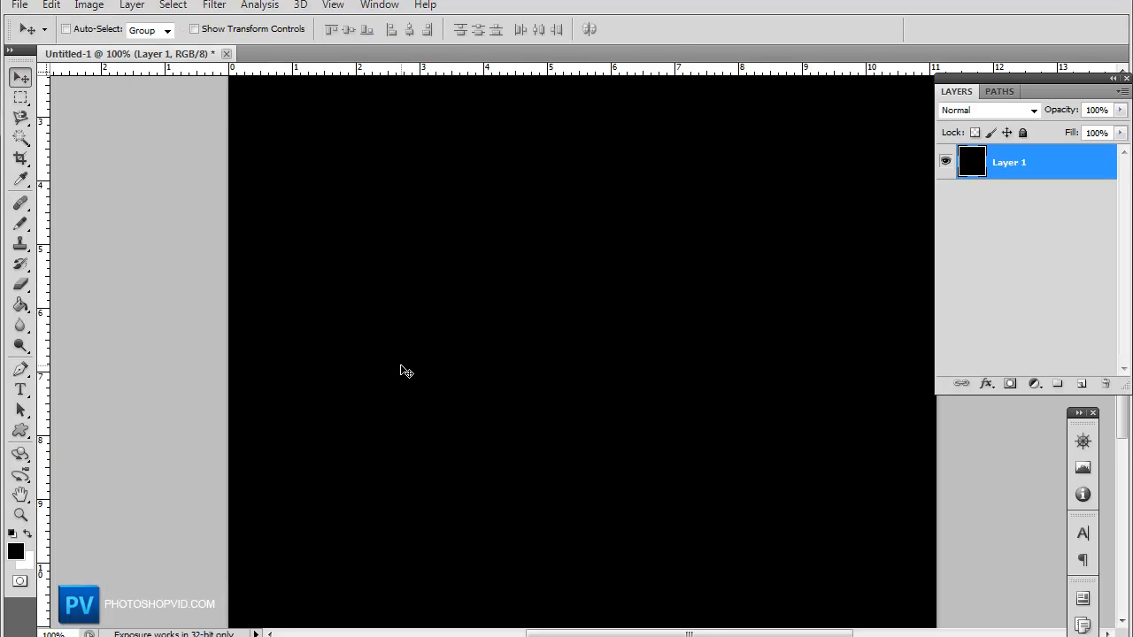
Step: Add empty Layer 2 above the black layer and pick the Rectangular Marquee tool
left_click(1082, 383)
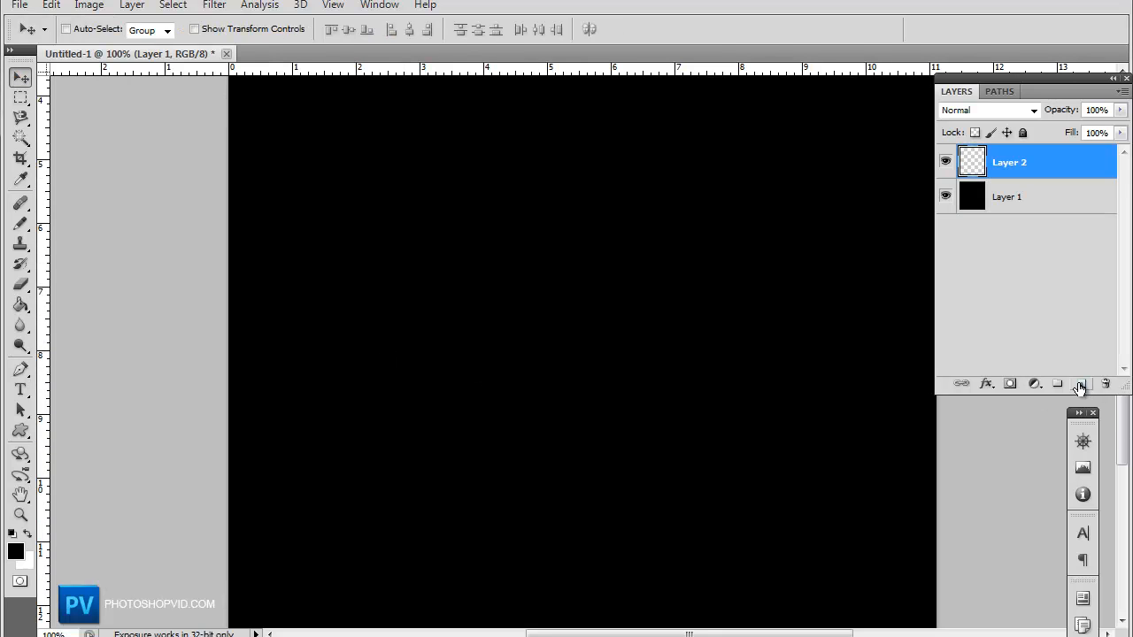
left_click(21, 97)
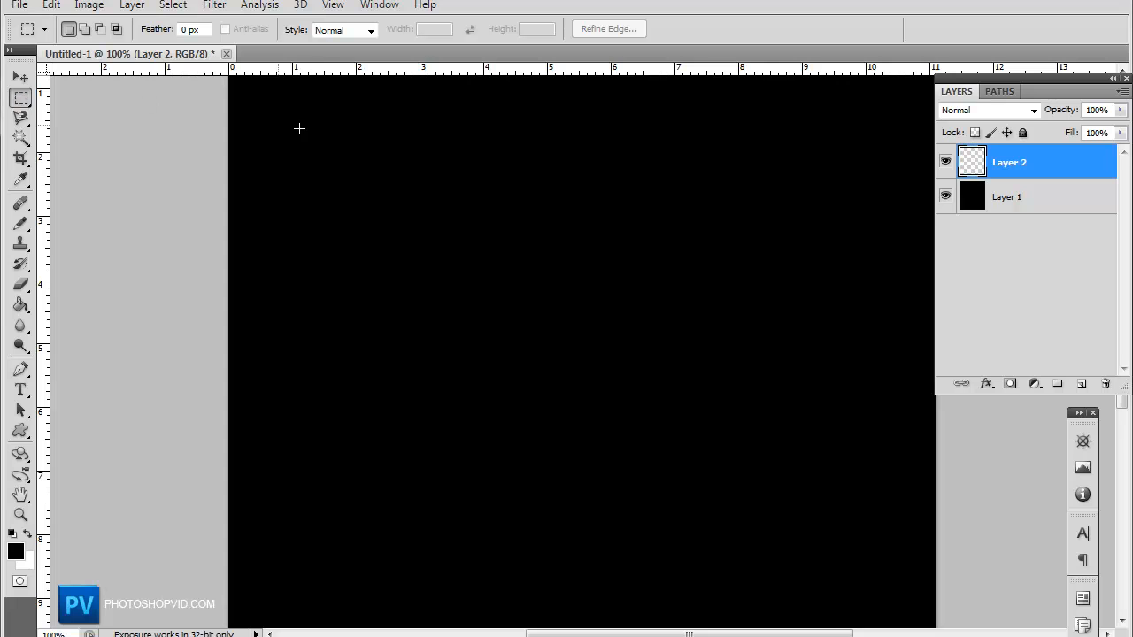
scroll(301, 127, "up", 3)
scroll(272, 206, "down", 3)
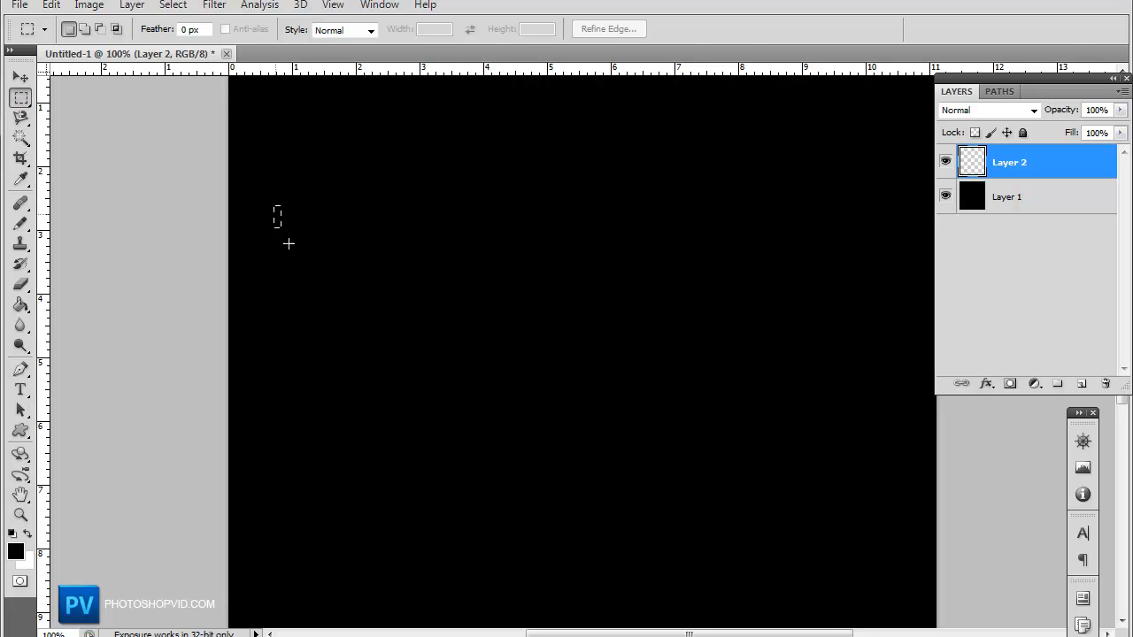
mouse_move(275, 207)
left_mouse_down()
mouse_move(912, 619)
mouse_move(890, 398)
mouse_move(890, 412)
left_mouse_up()
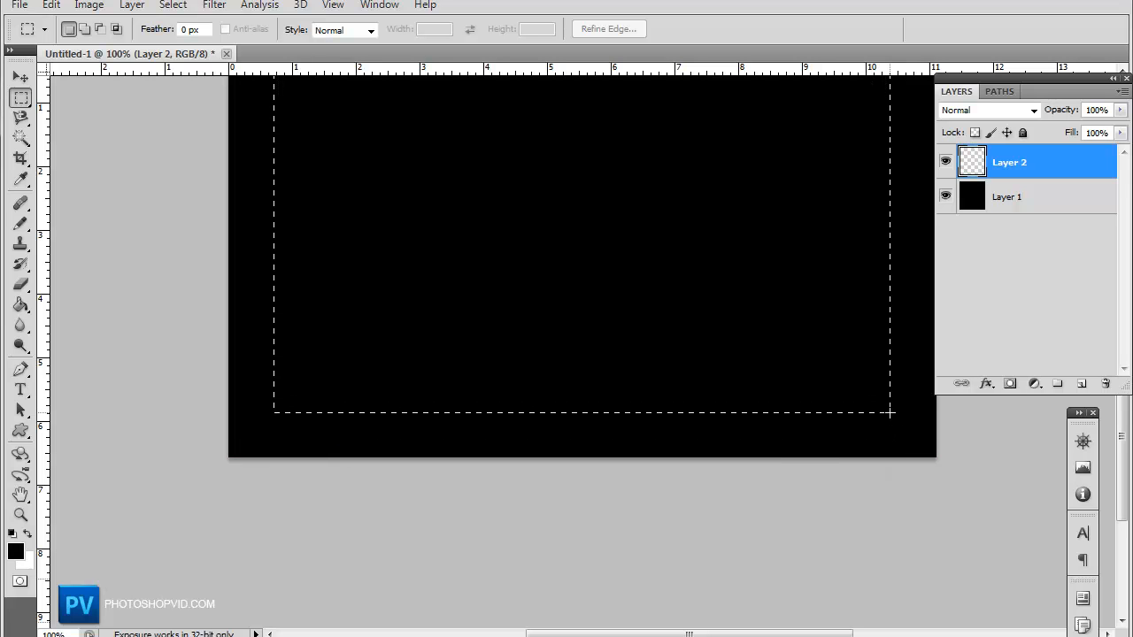
scroll(622, 301, "up", 3)
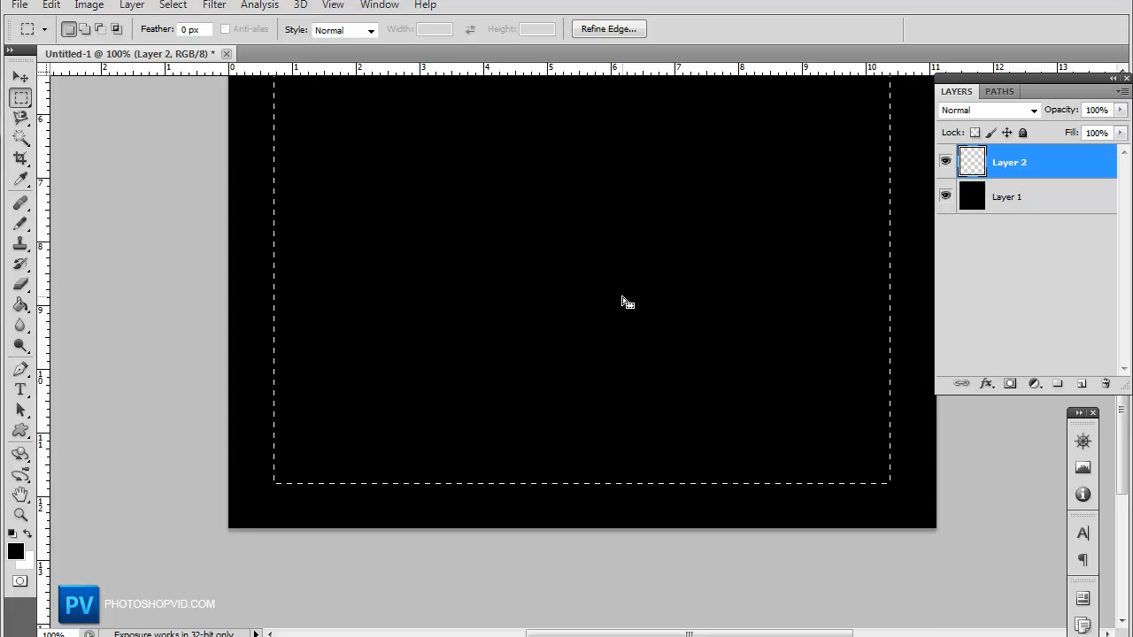
scroll(622, 306, "up", 3)
scroll(623, 305, "up", 3)
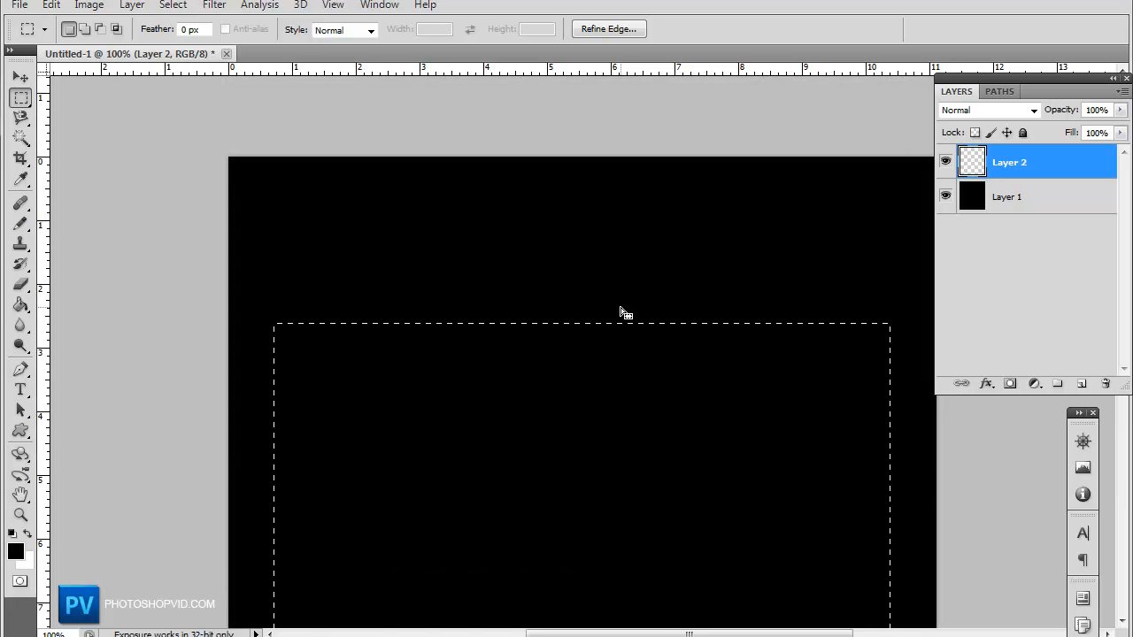
scroll(757, 340, "down", 3)
scroll(762, 354, "up", 2)
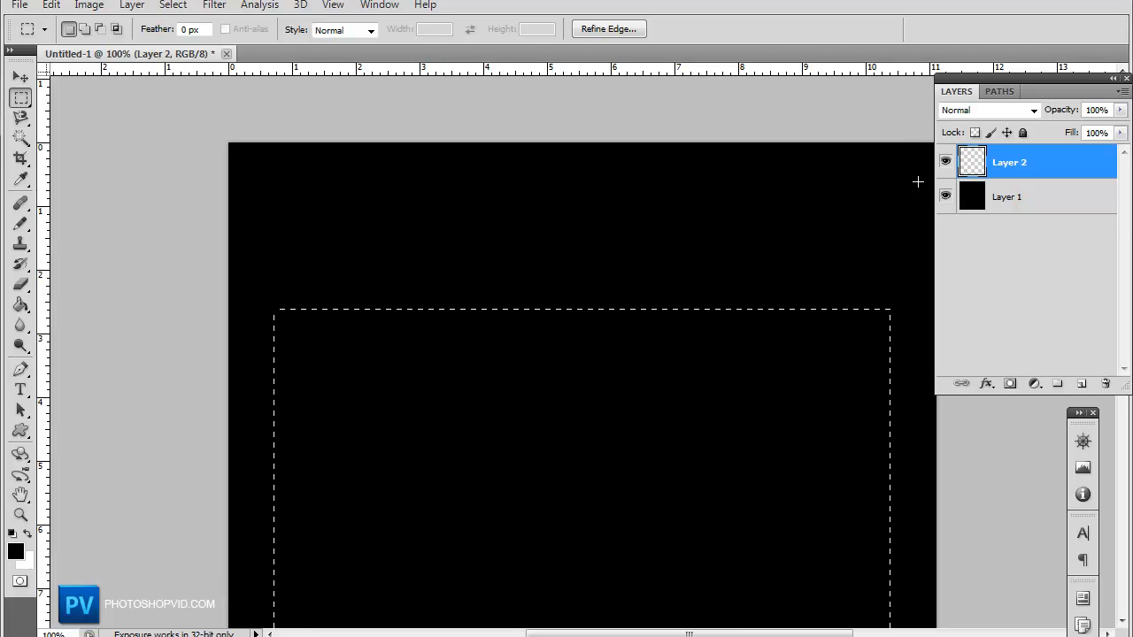
Step: Set the foreground colour to a very light gray via the colour picker
left_click(21, 305)
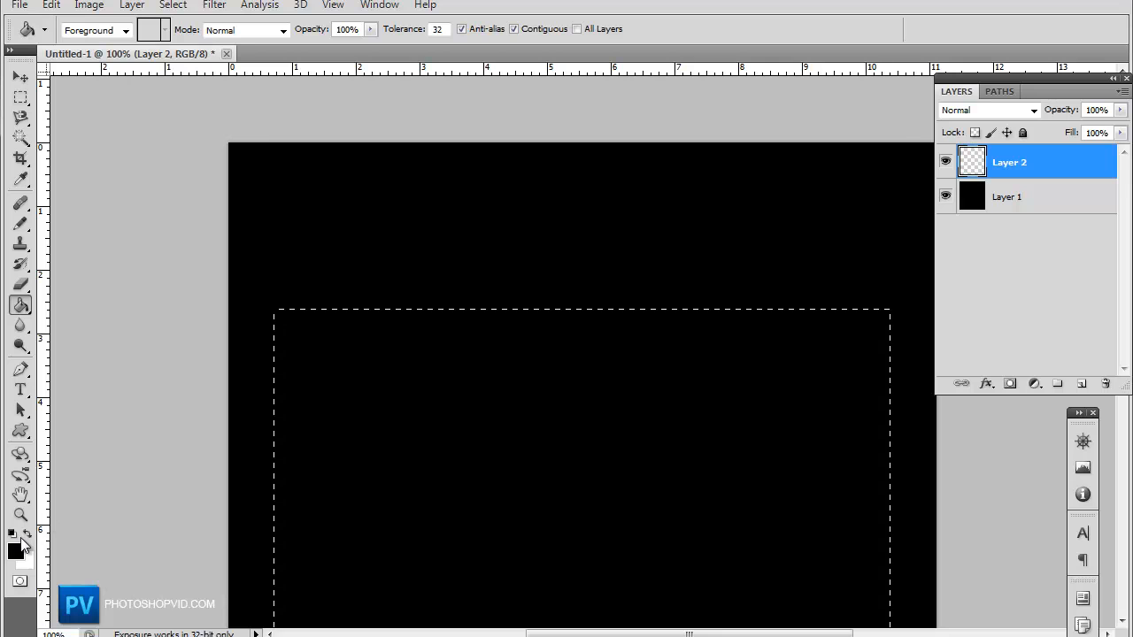
left_click(27, 532)
left_click(15, 540)
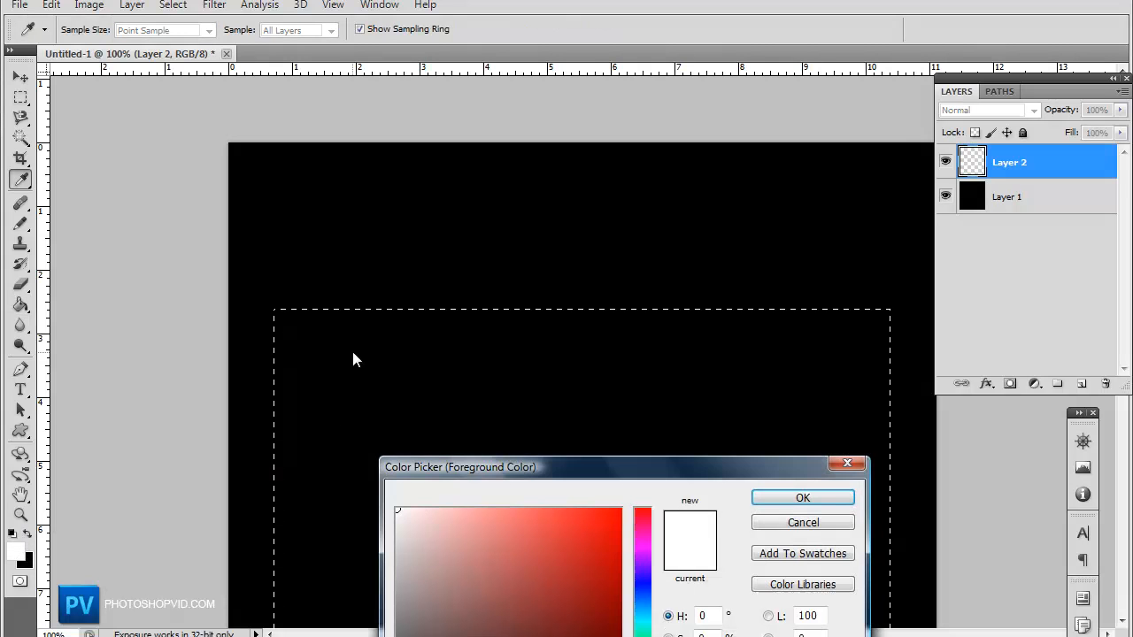
left_click_drag(395, 510, 383, 521)
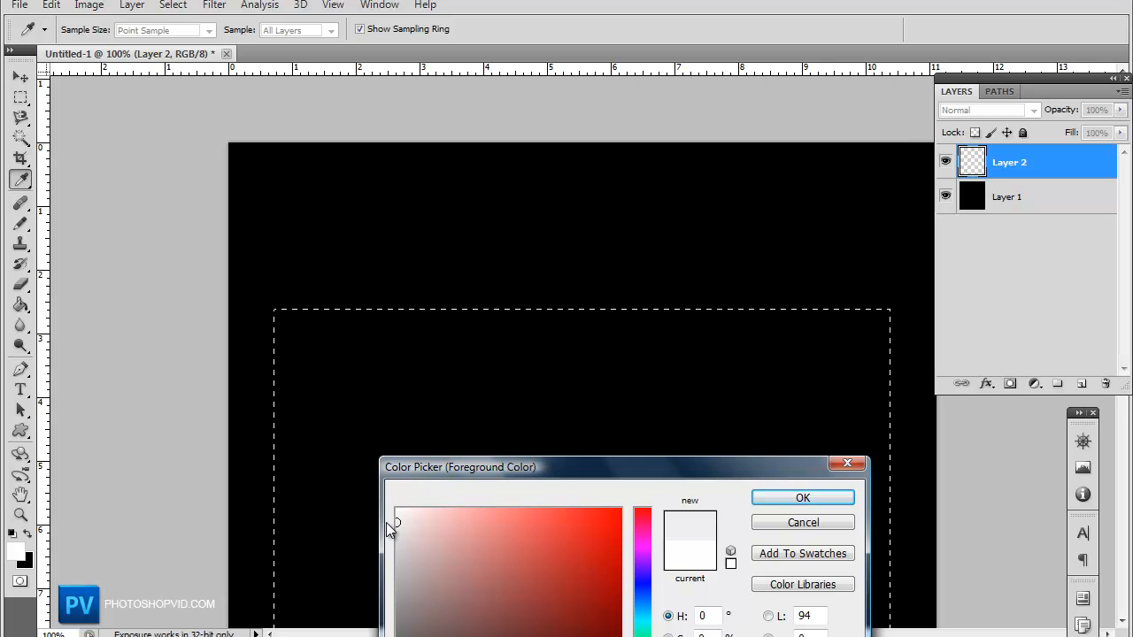
left_click_drag(437, 467, 386, 280)
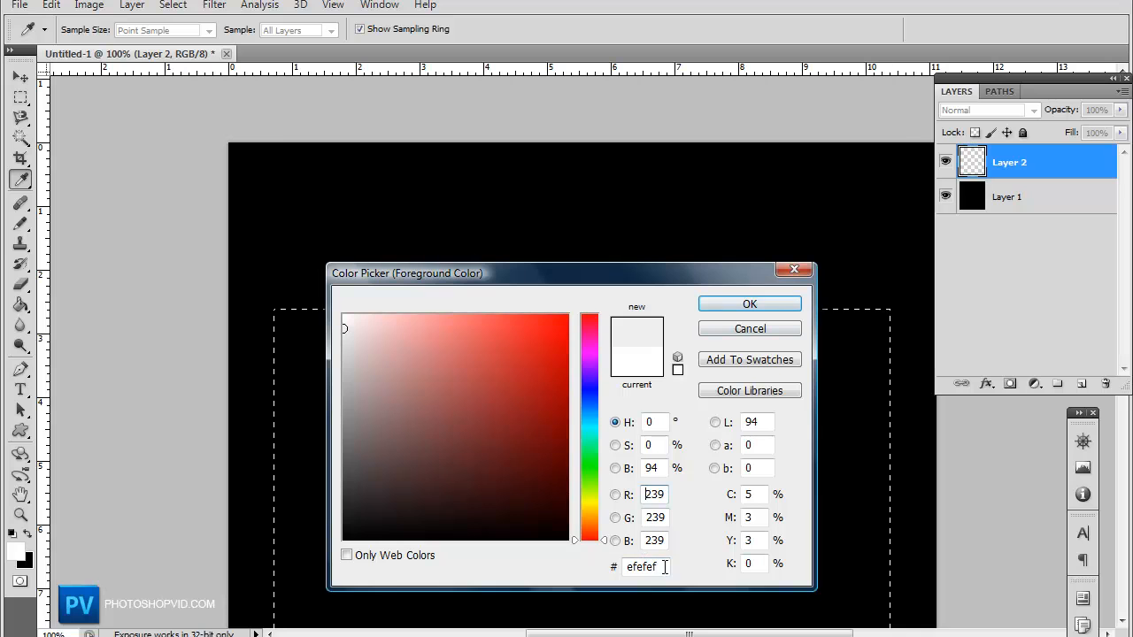
key("Tab")
left_click(749, 305)
Step: Fill the rectangular selection on Layer 2 with light gray and deselect it
key("g")
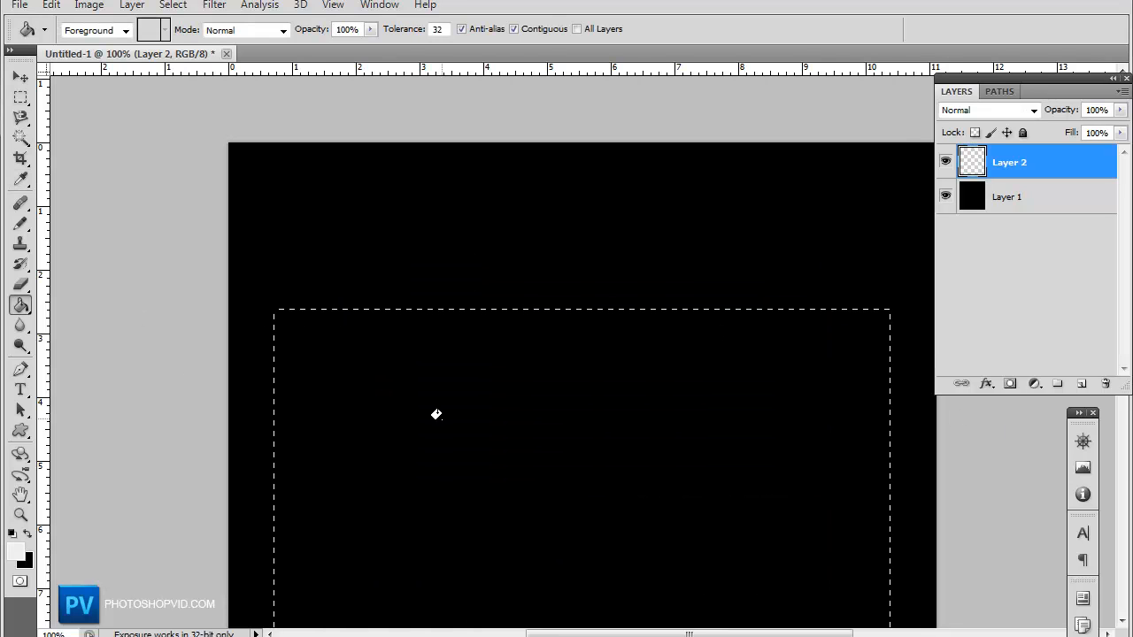
left_click(436, 414)
scroll(726, 368, "down", 2)
scroll(726, 369, "down", 2)
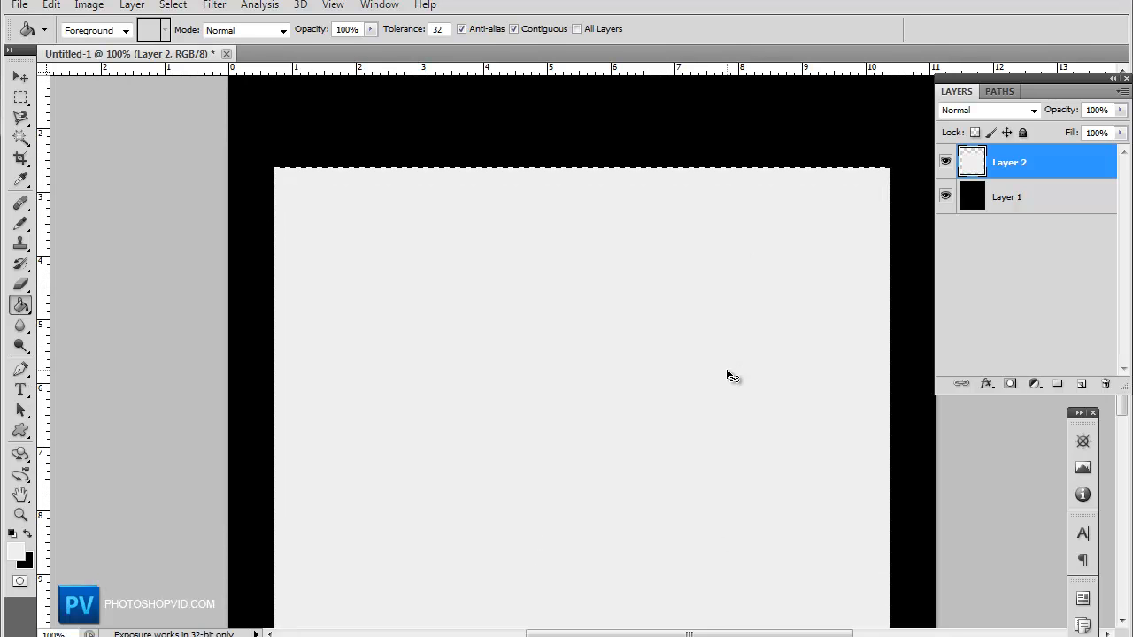
key("ctrl+d")
scroll(832, 261, "up", 2)
scroll(814, 266, "up", 2)
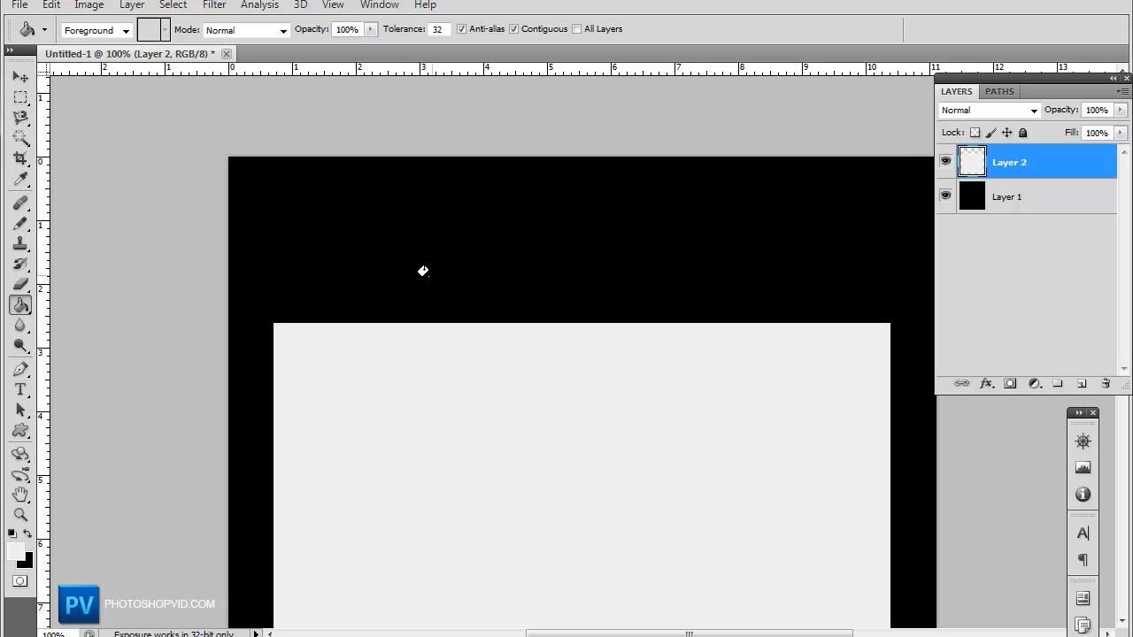
scroll(283, 288, "down", 2)
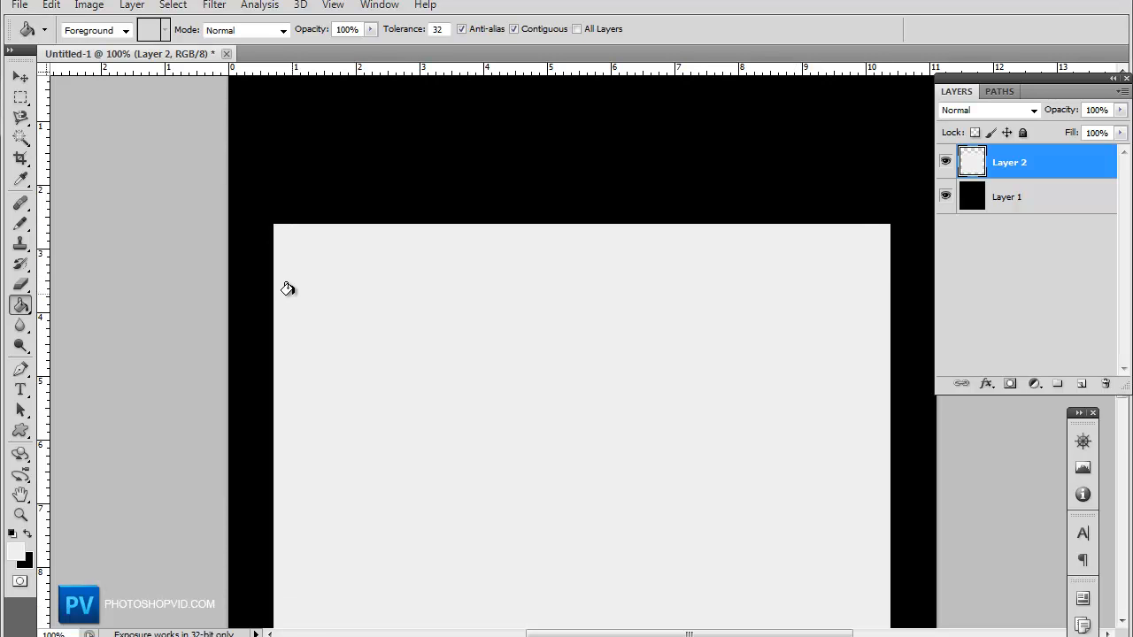
scroll(287, 288, "down", 2)
scroll(292, 287, "down", 2)
scroll(301, 287, "down", 2)
scroll(304, 286, "up", 1)
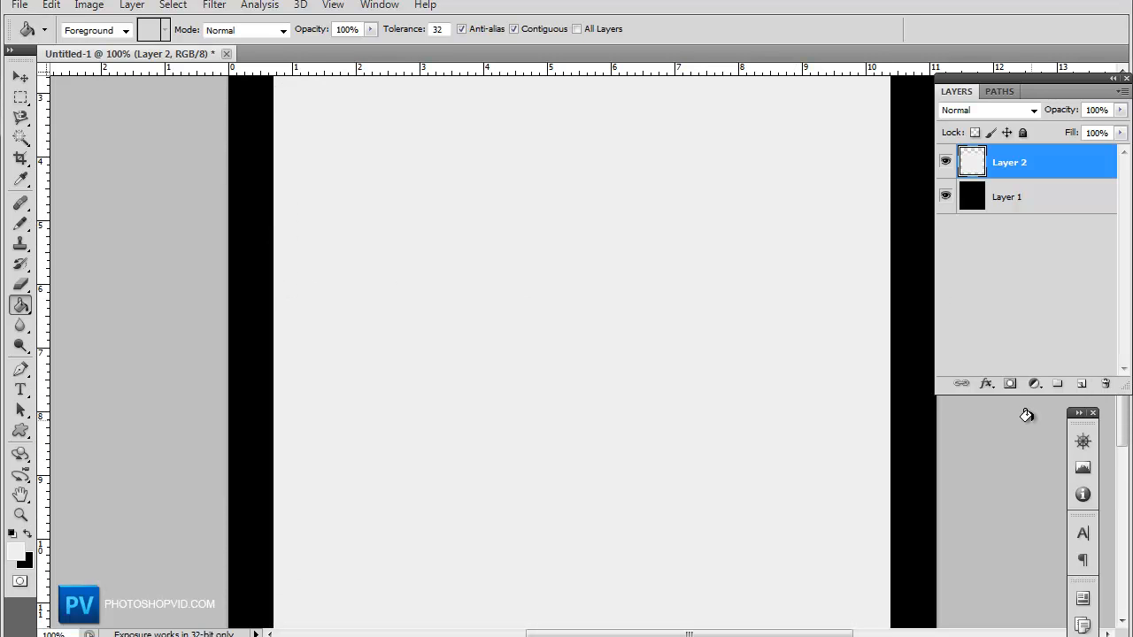
Step: Create a layer group named Background and move Layers 1 and 2 into it
left_click(1061, 385)
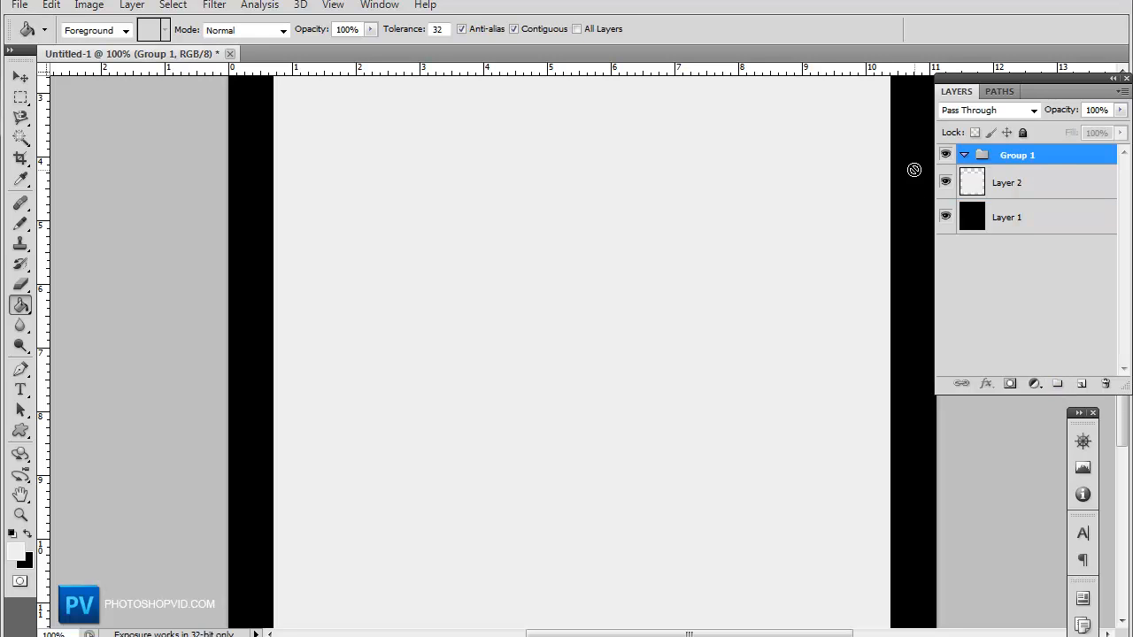
scroll(1029, 237, "up", 2)
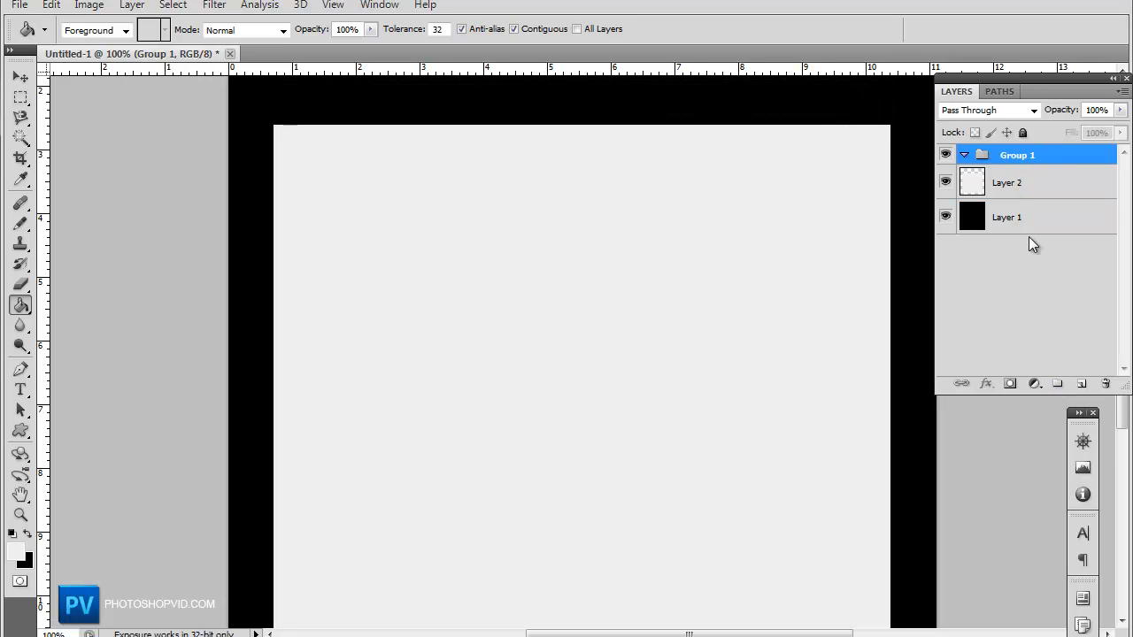
double_click(1020, 155)
type("B")
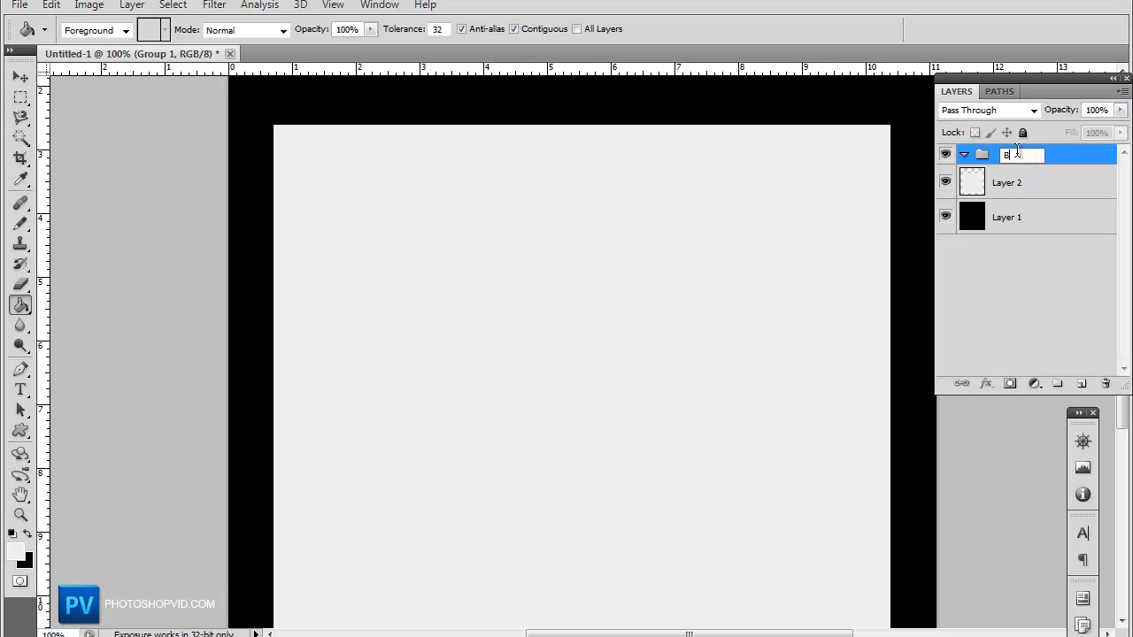
type("ground")
left_click(1054, 182)
left_click(1053, 220, "shift")
left_click_drag(1018, 190, 1046, 158)
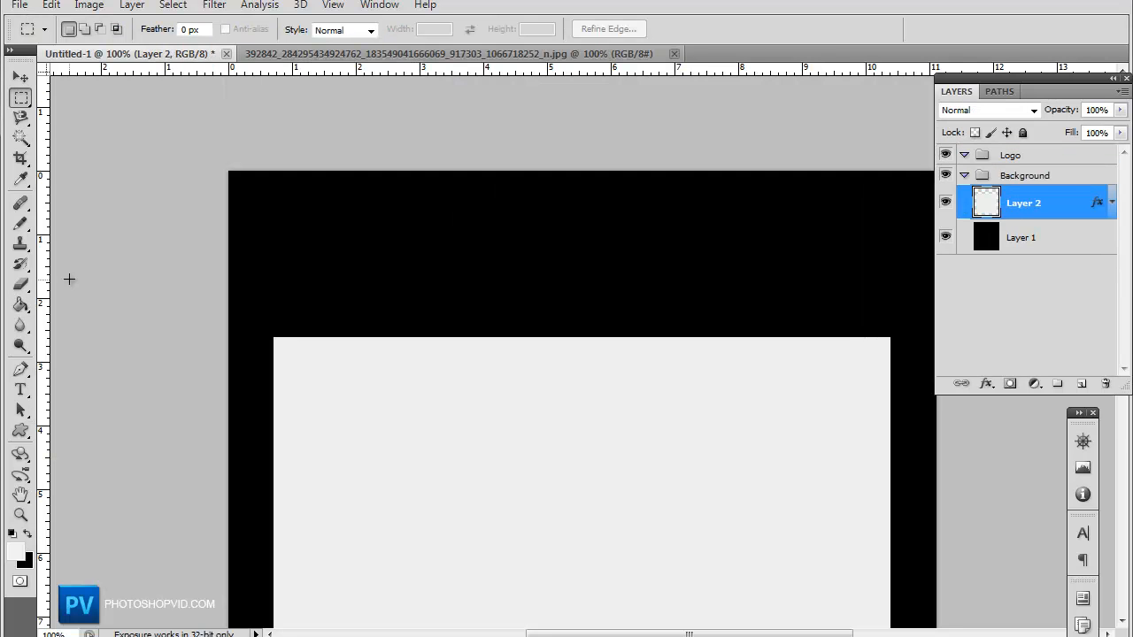
Step: Apply a soft Drop Shadow layer style (distance 0, size 7) to Layer 2
double_click(1069, 206)
mouse_move(403, 359)
left_mouse_down()
mouse_move(709, 118)
mouse_move(670, 104)
left_mouse_up()
left_click(561, 183)
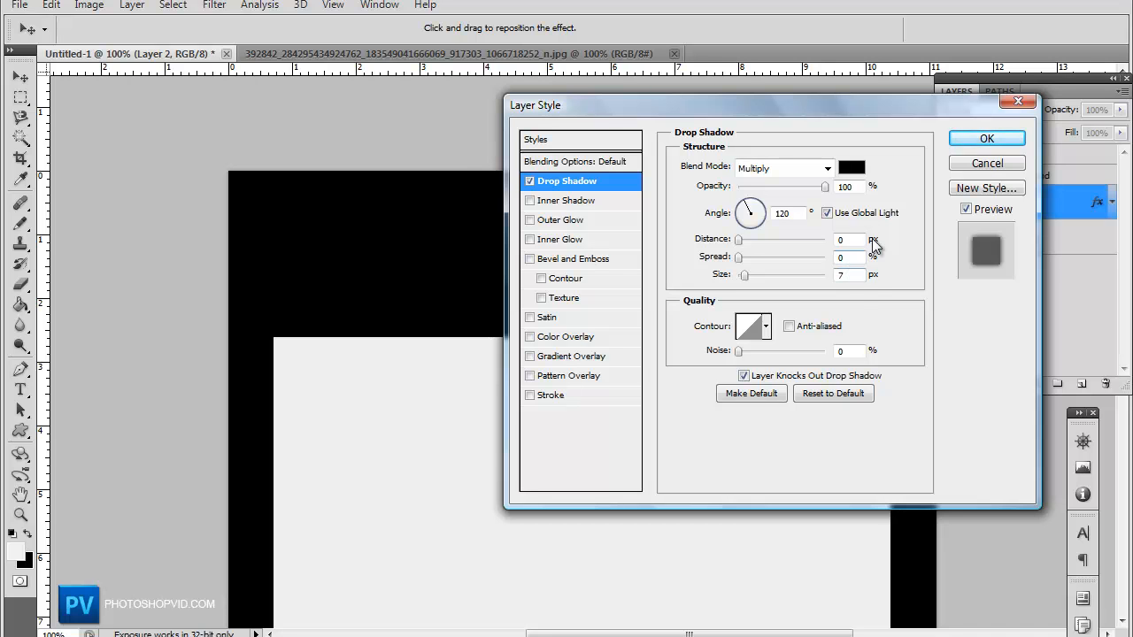
left_click(988, 138)
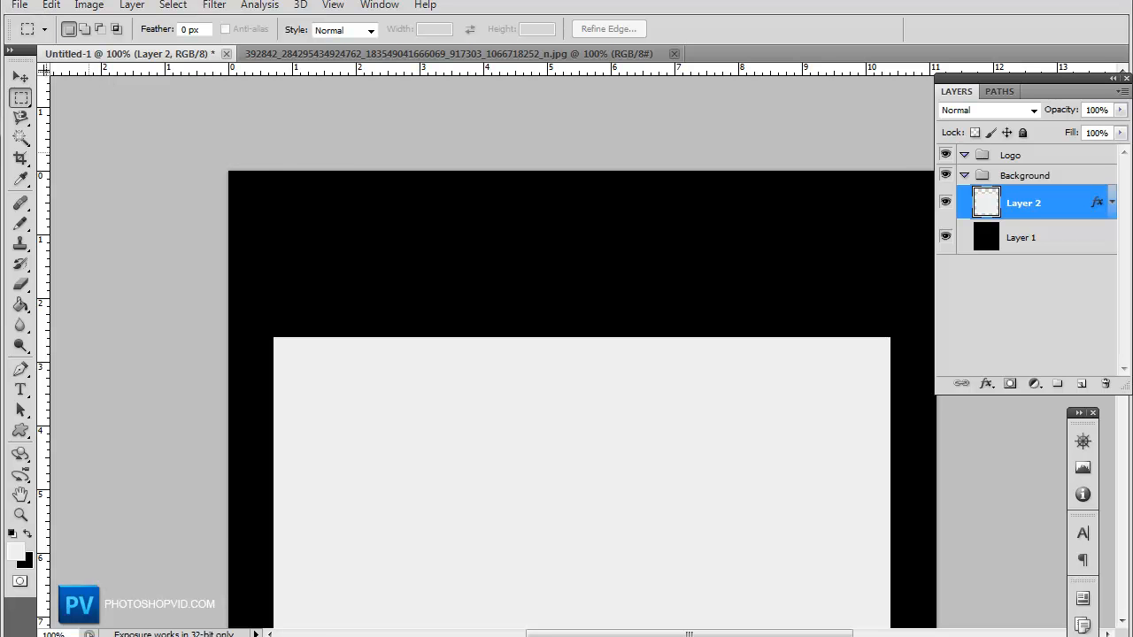
Step: Open the grayscale BMW car photo from the Desktop as its own document
left_click(19, 5)
left_click(35, 43)
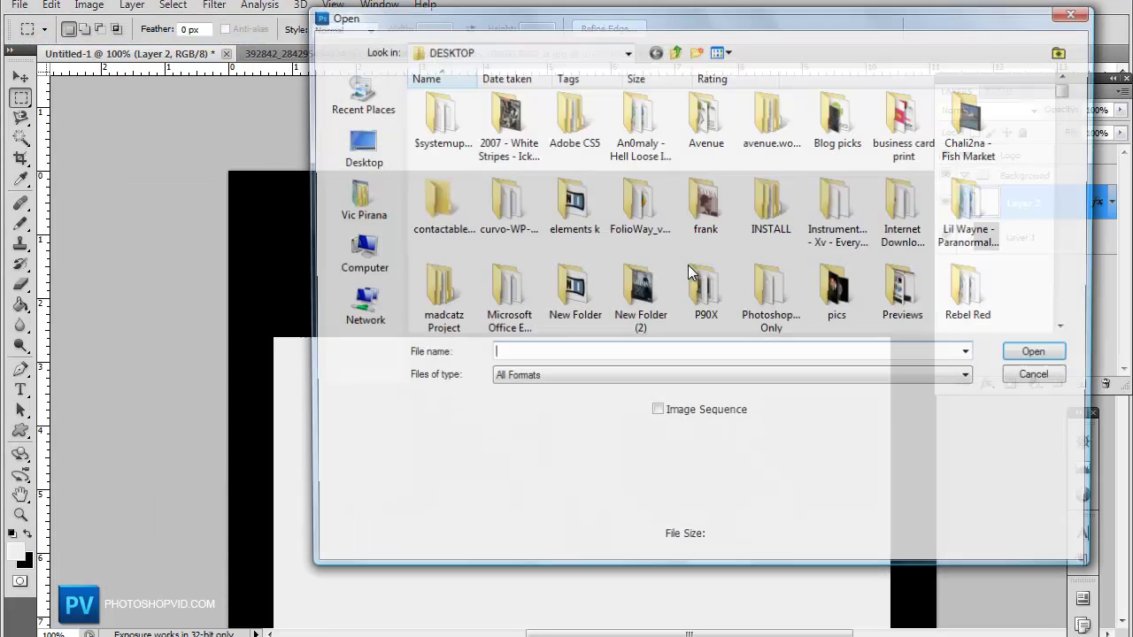
scroll(780, 292, "down", 3)
scroll(779, 292, "up", 3)
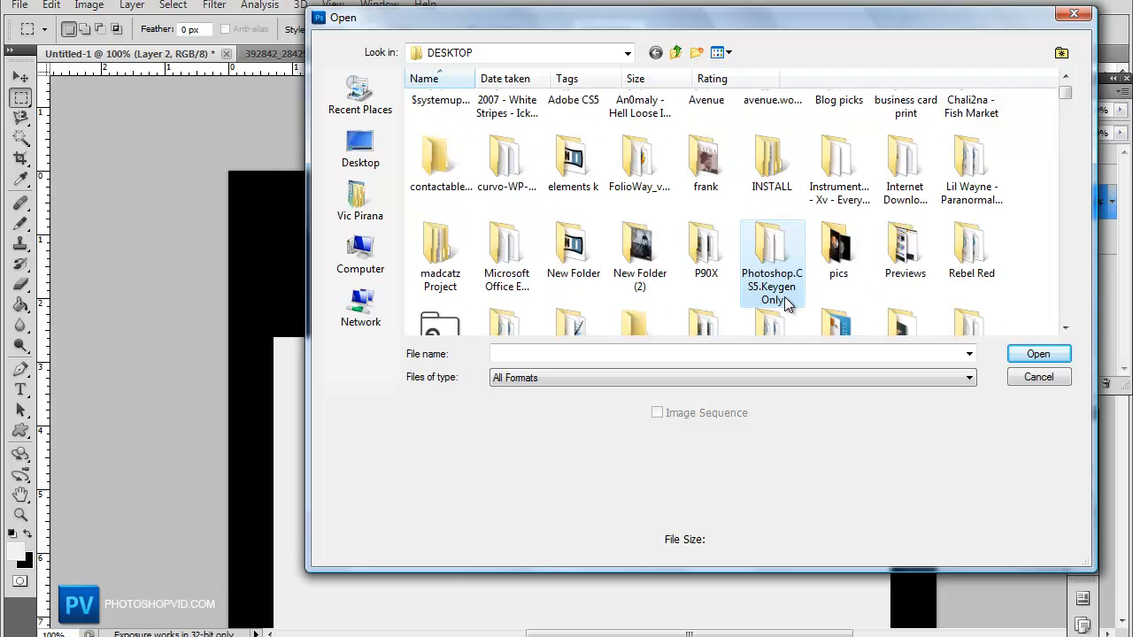
scroll(784, 301, "down", 4)
scroll(789, 305, "down", 5)
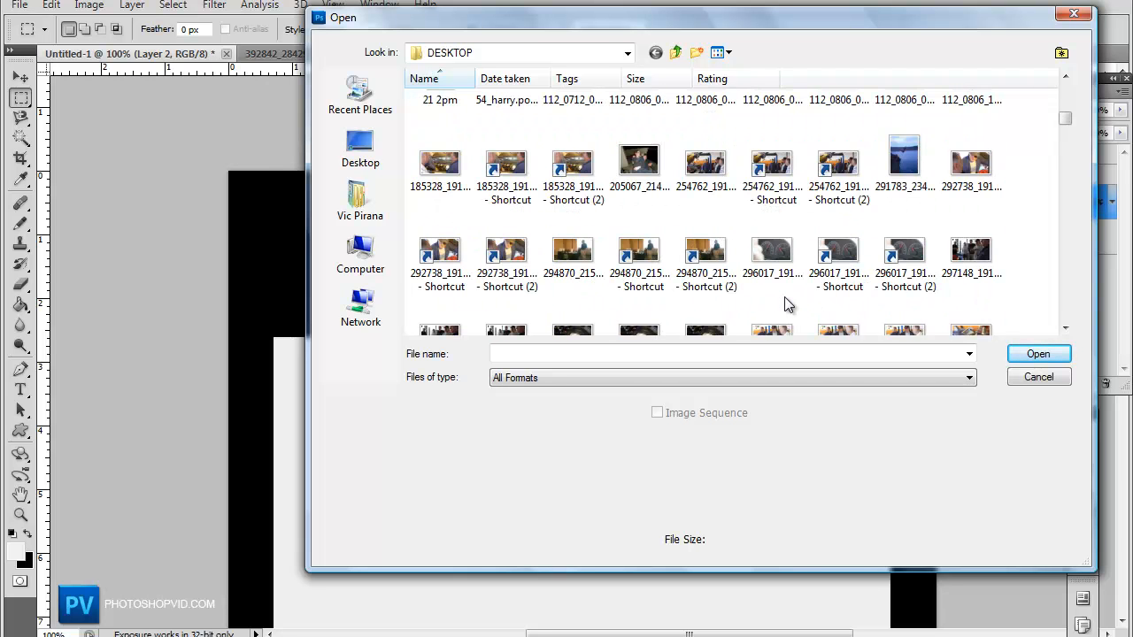
scroll(789, 305, "up", 4)
scroll(788, 305, "down", 5)
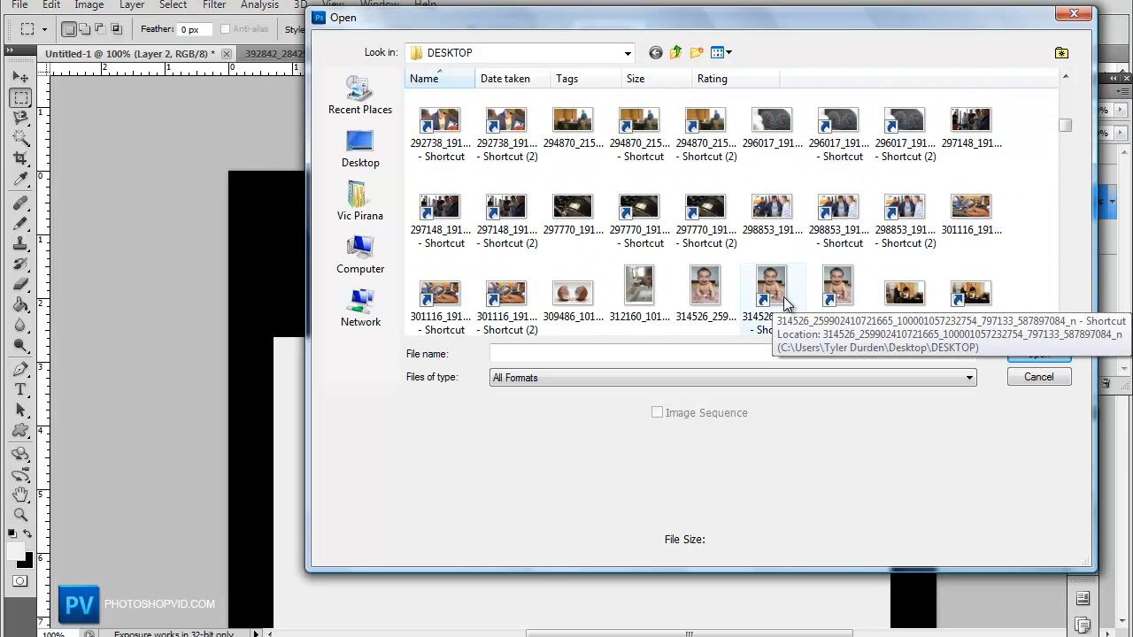
scroll(789, 304, "up", 3)
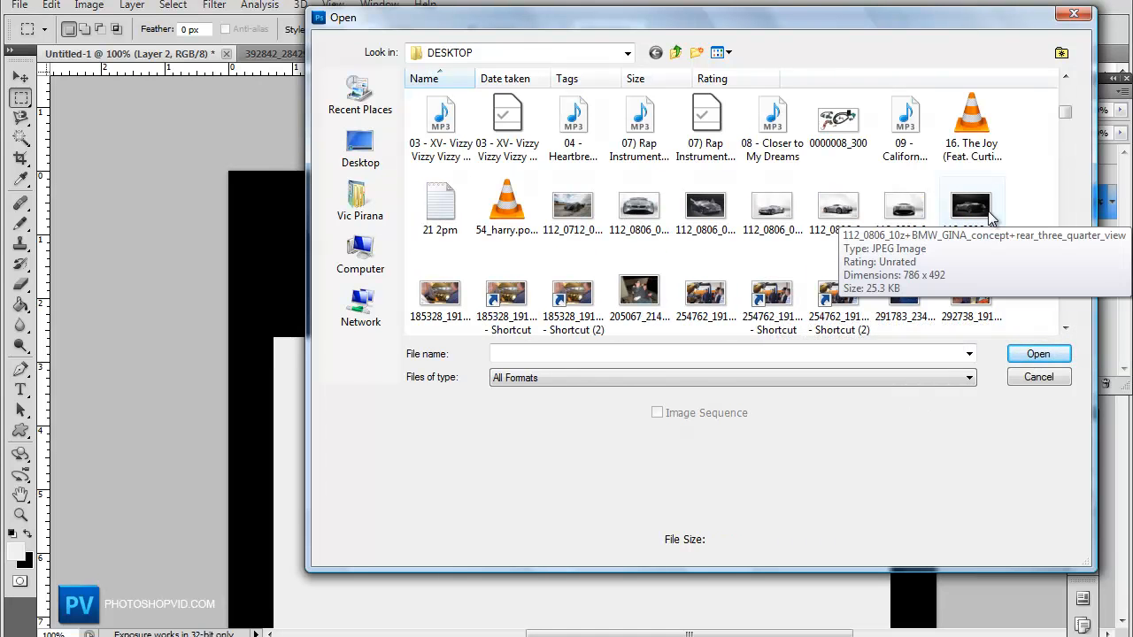
double_click(716, 213)
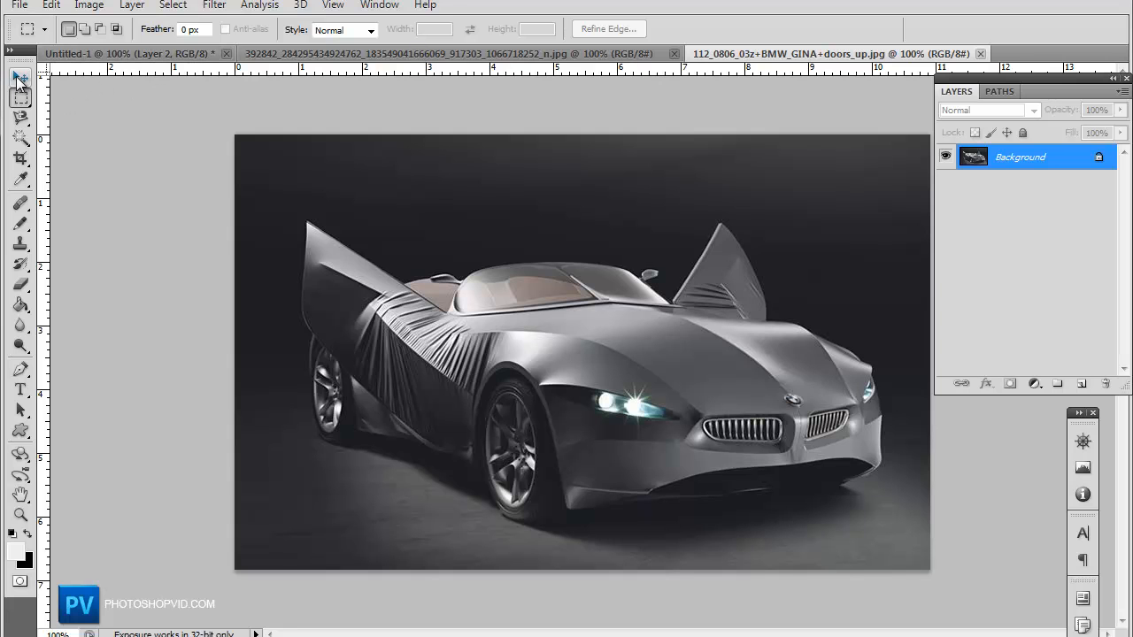
Step: Copy the whole car image and paste it into Untitled-1 as a new layer
left_click(21, 77)
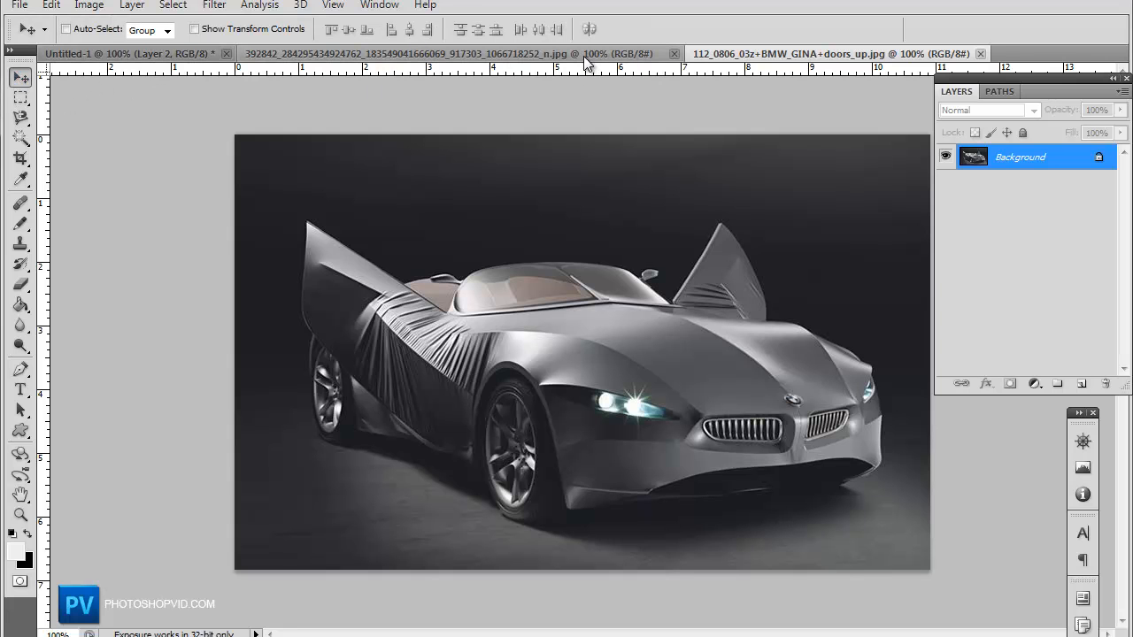
key("ctrl+a")
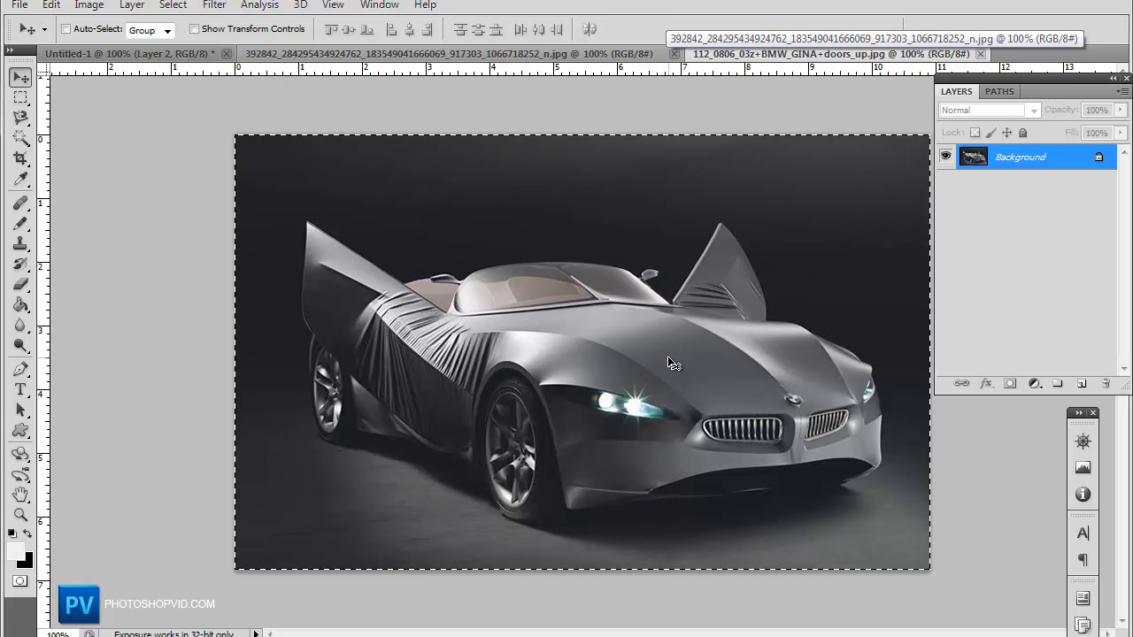
left_click(168, 53)
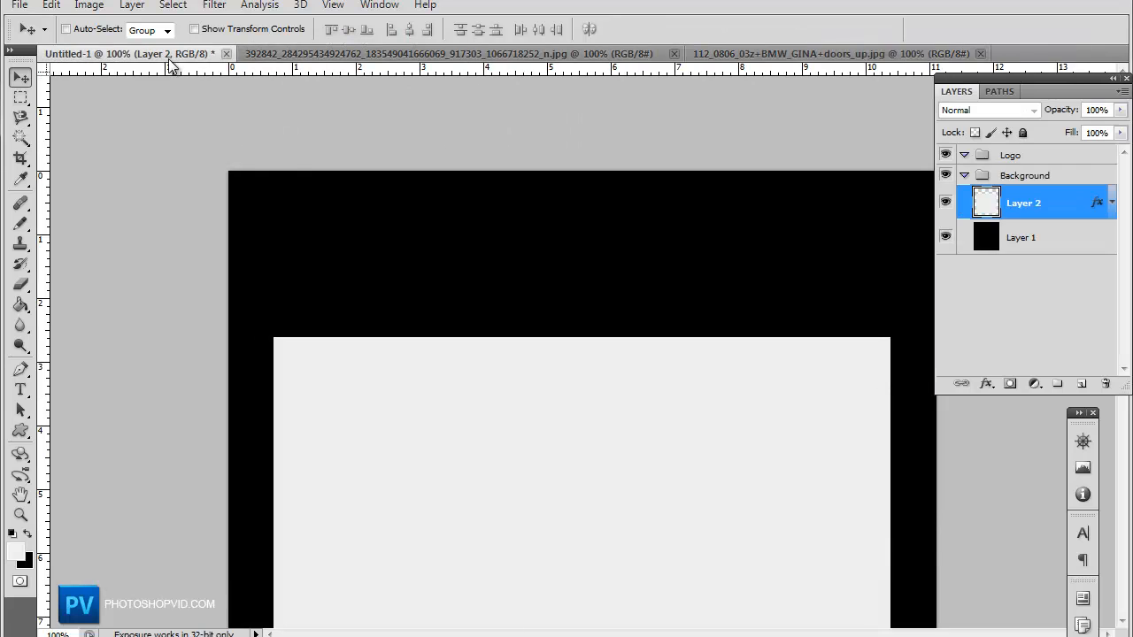
key("ctrl+v")
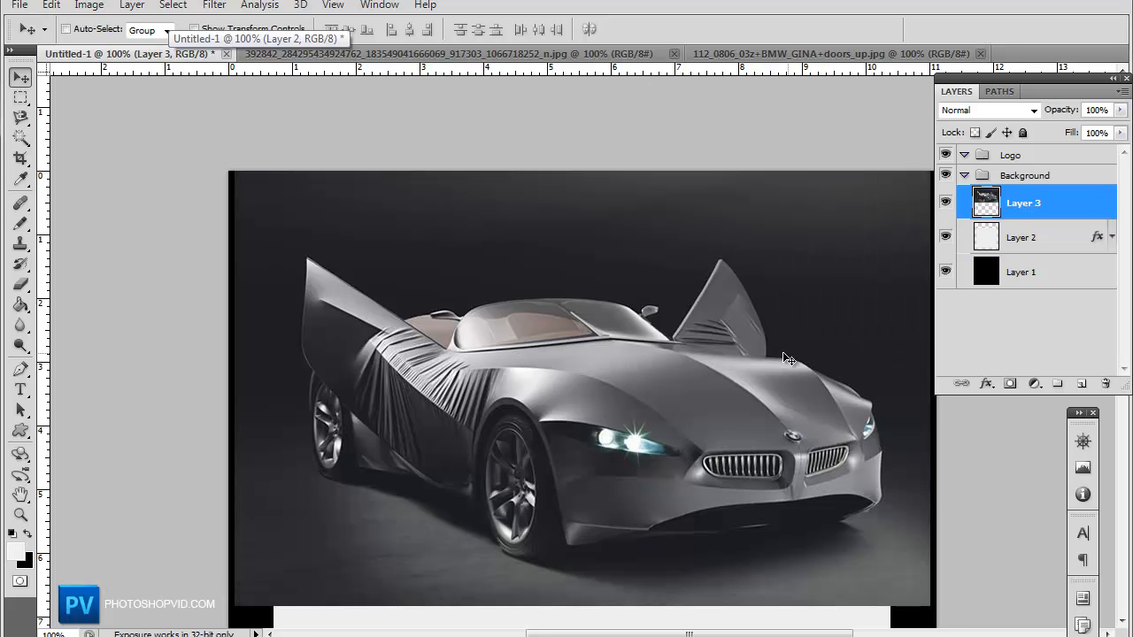
Step: Transform the car layer to sit over the panel, scaled to the panel's width
key("ctrl+t")
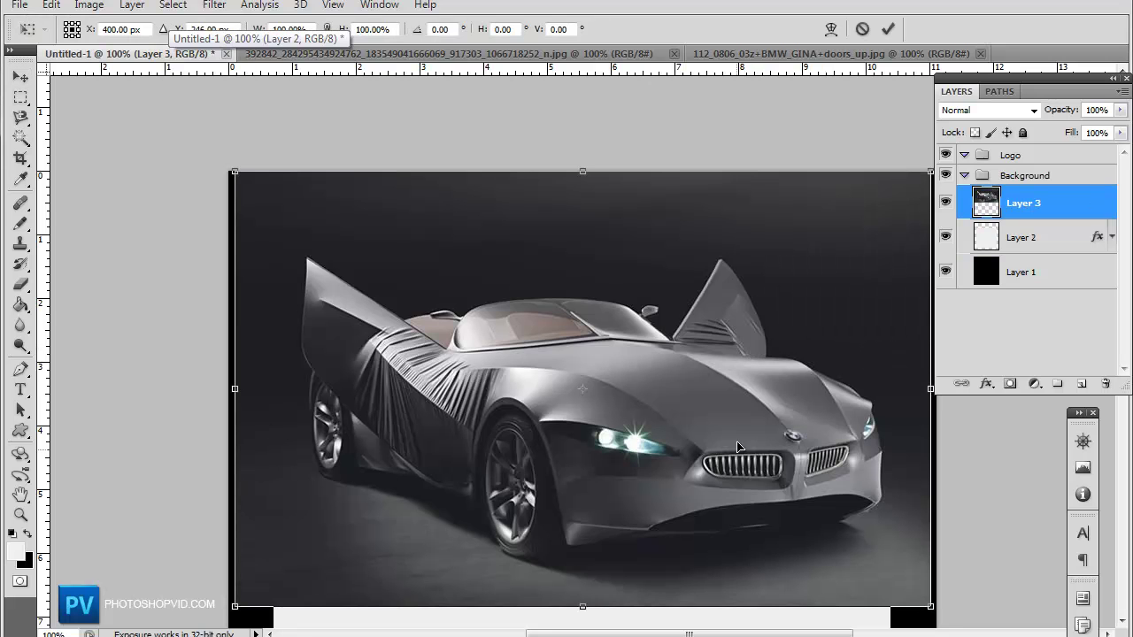
left_click_drag(707, 423, 716, 425)
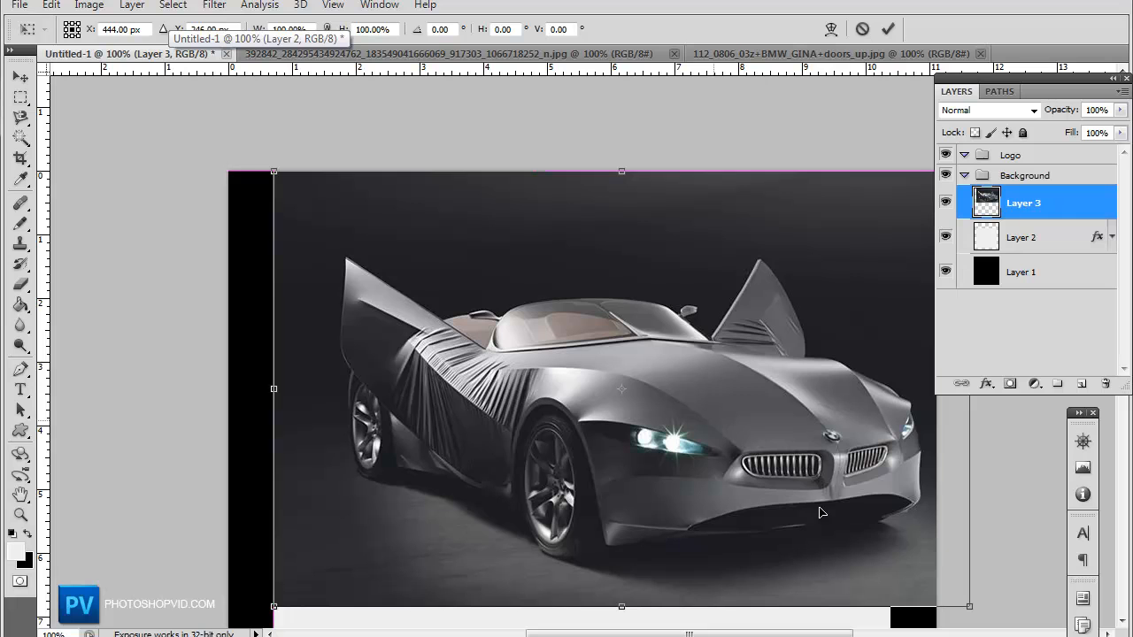
left_click_drag(972, 605, 895, 556)
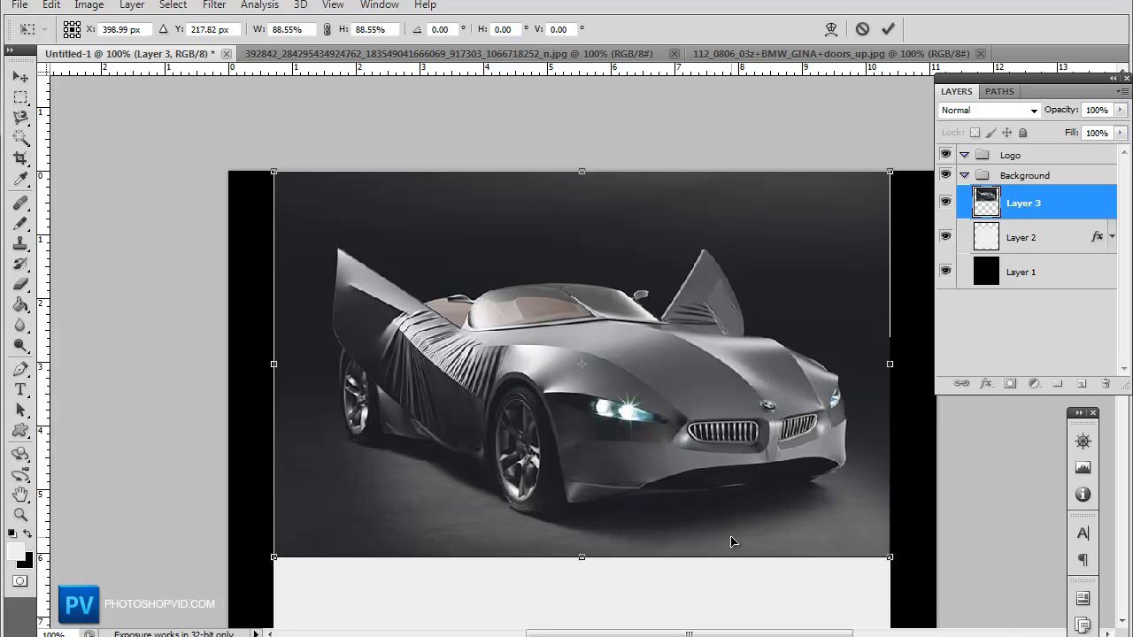
key("Return")
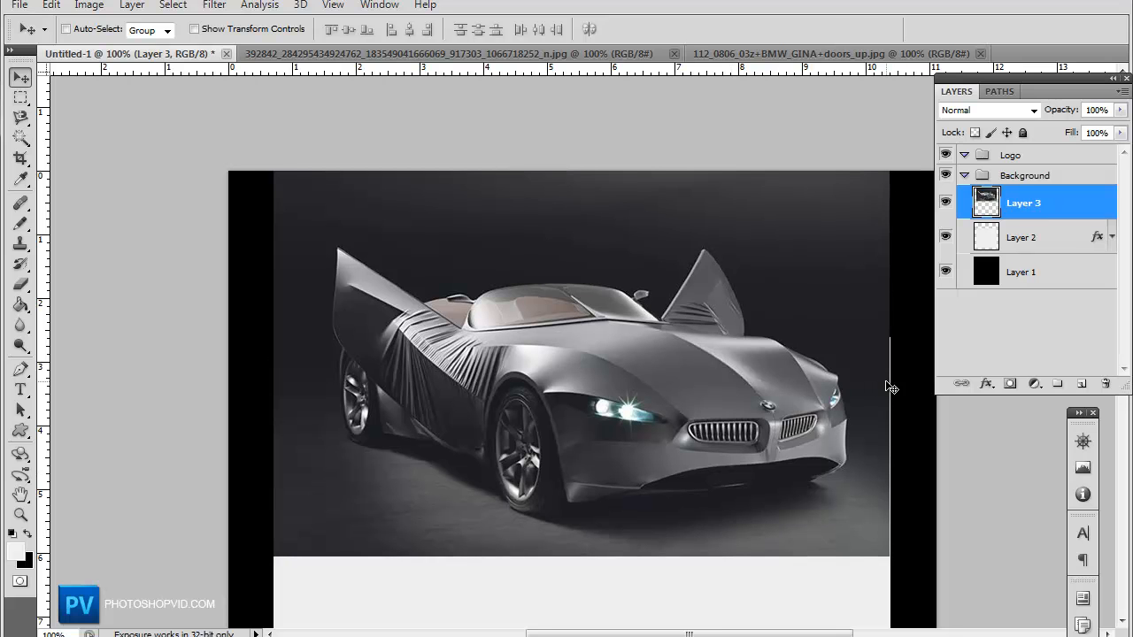
key("ctrl+t")
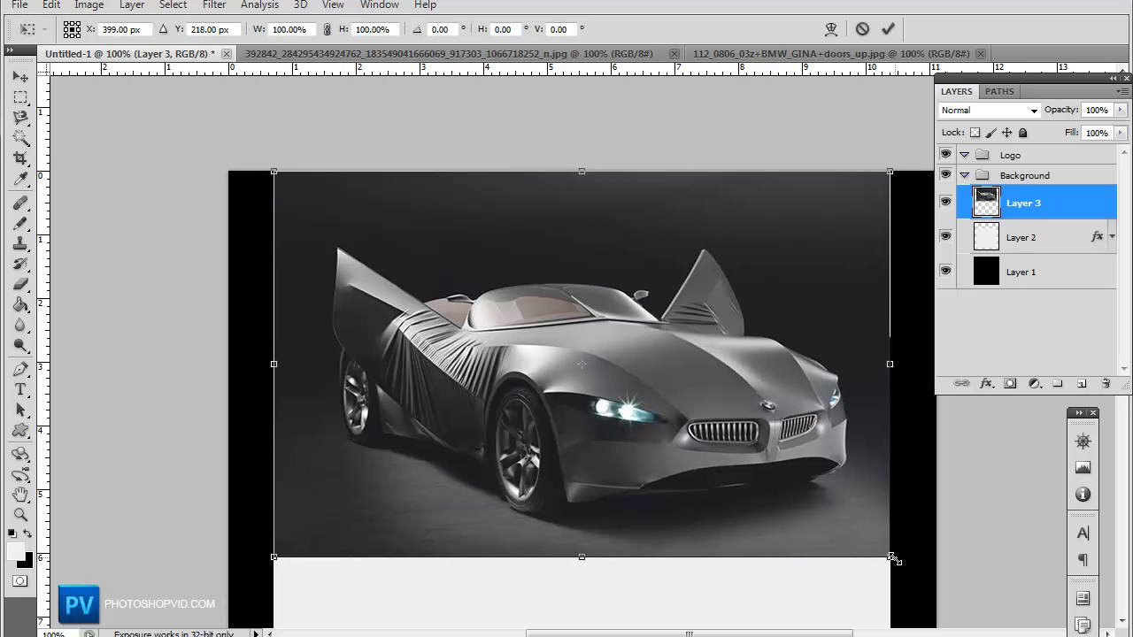
left_click_drag(894, 559, 895, 564)
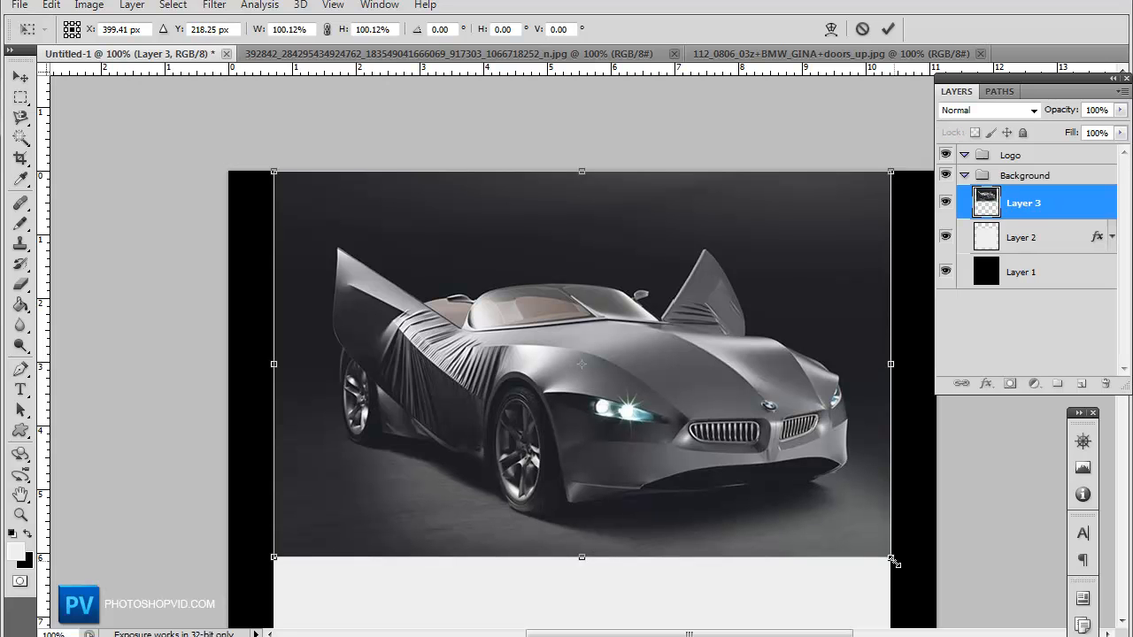
key("Return")
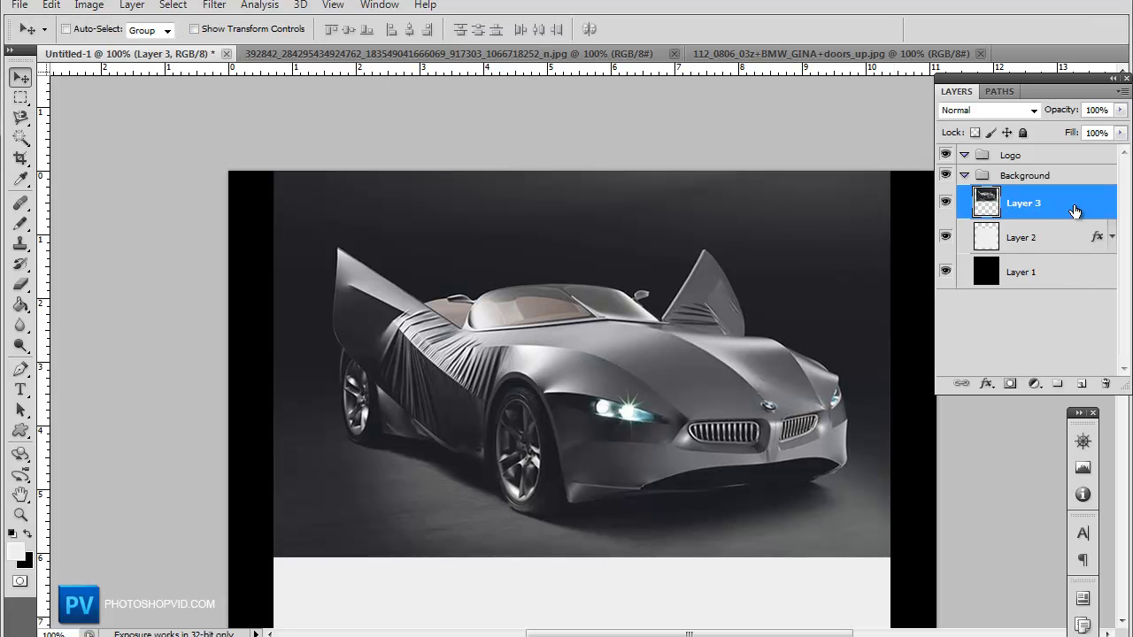
Step: Place the car layer beneath the light panel and slide it up into the header strip
left_click_drag(1073, 209, 1035, 257)
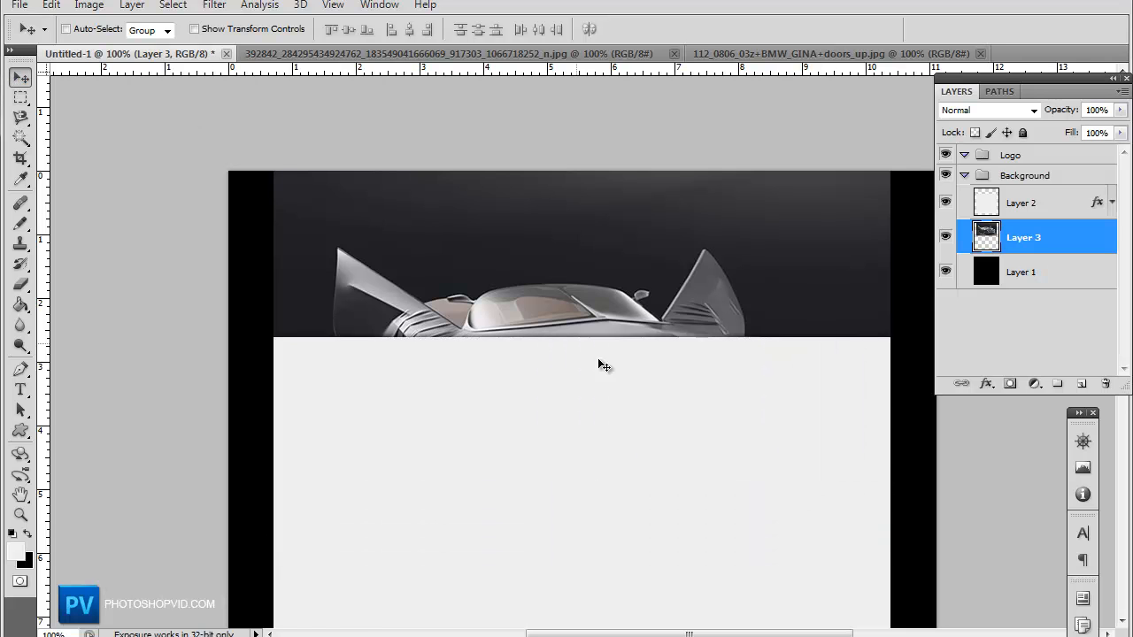
mouse_move(601, 364)
left_mouse_down()
mouse_move(651, 254)
mouse_move(654, 196)
mouse_move(666, 311)
left_mouse_up()
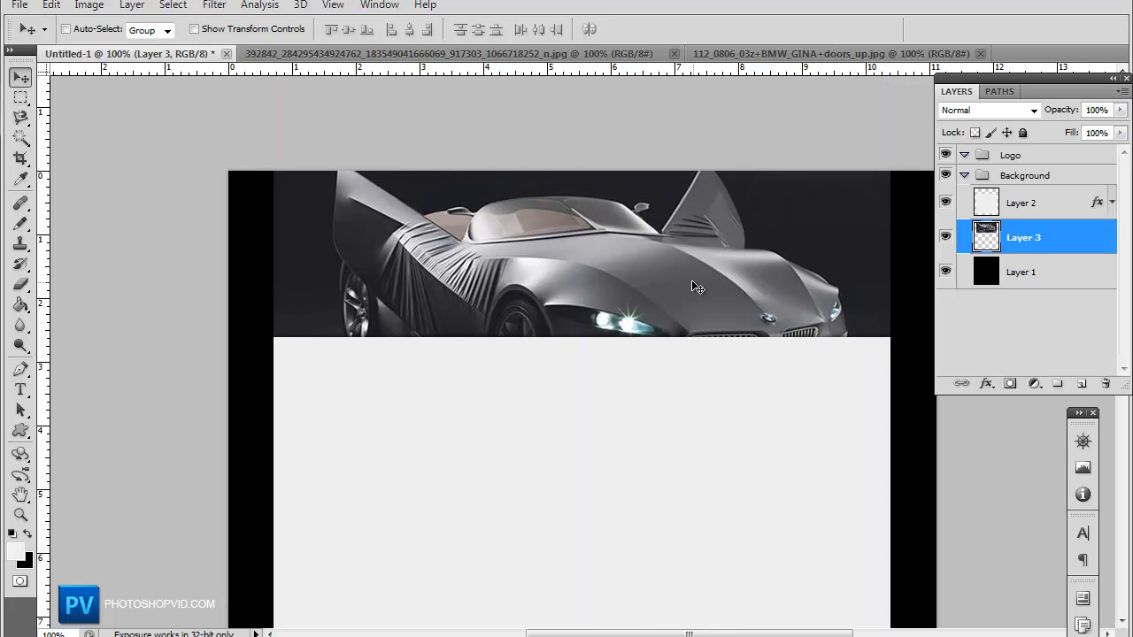
left_click_drag(677, 254, 677, 265)
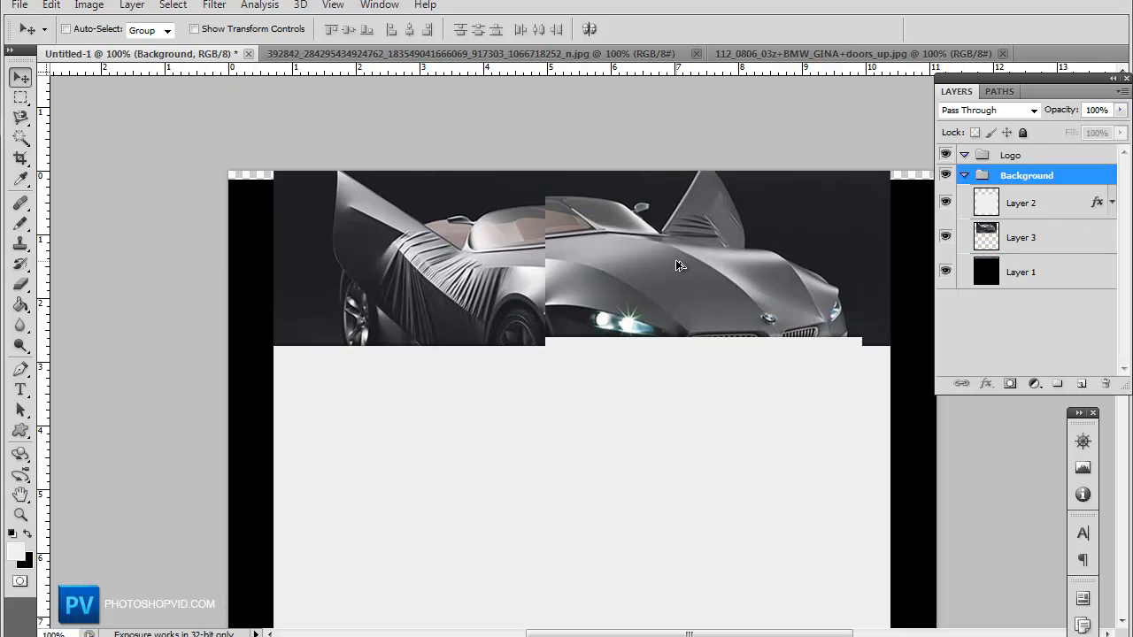
left_click(678, 263, "ctrl")
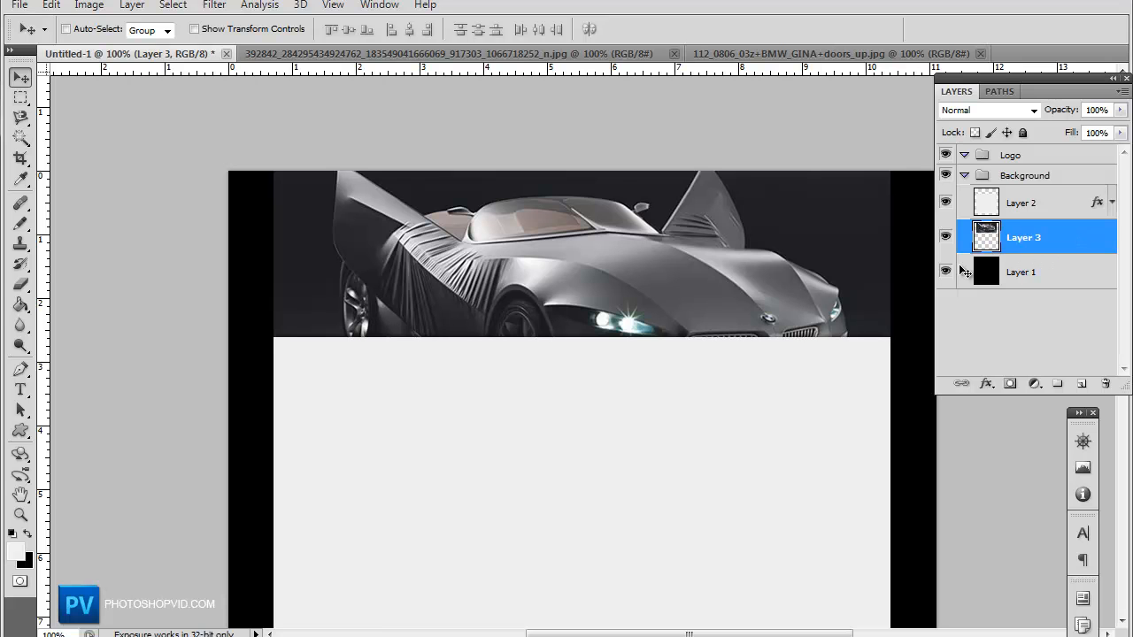
mouse_move(724, 265)
left_mouse_down()
mouse_move(706, 230)
mouse_move(717, 229)
mouse_move(683, 239)
mouse_move(689, 232)
left_mouse_up()
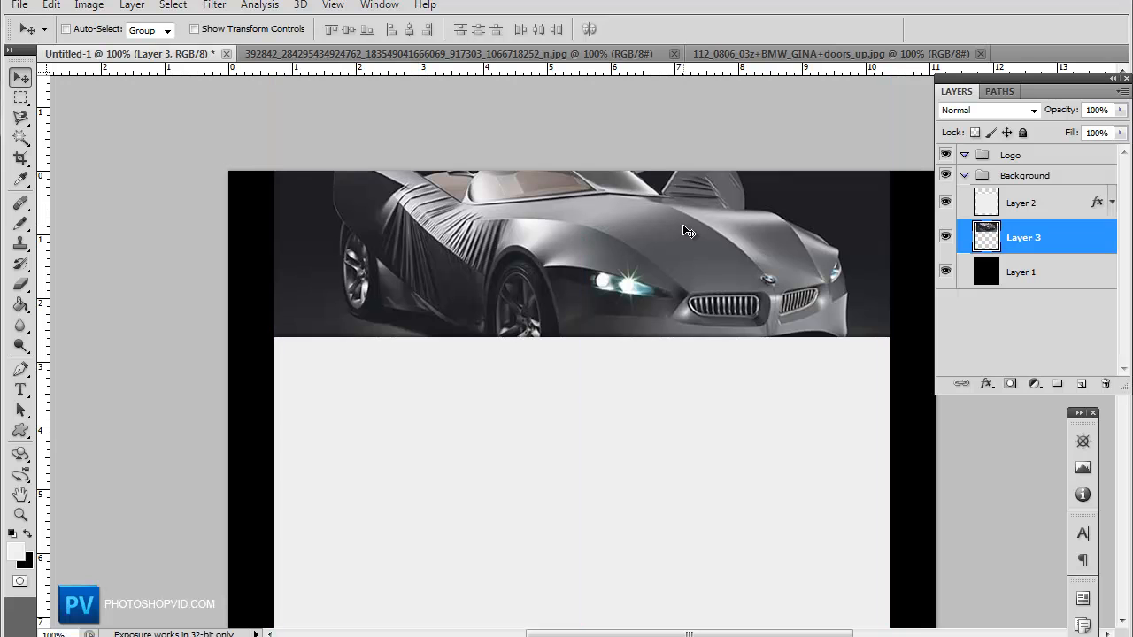
Step: Duplicate the car layer and apply a Gaussian Blur of radius 6.5 to the copy
key("ctrl+j")
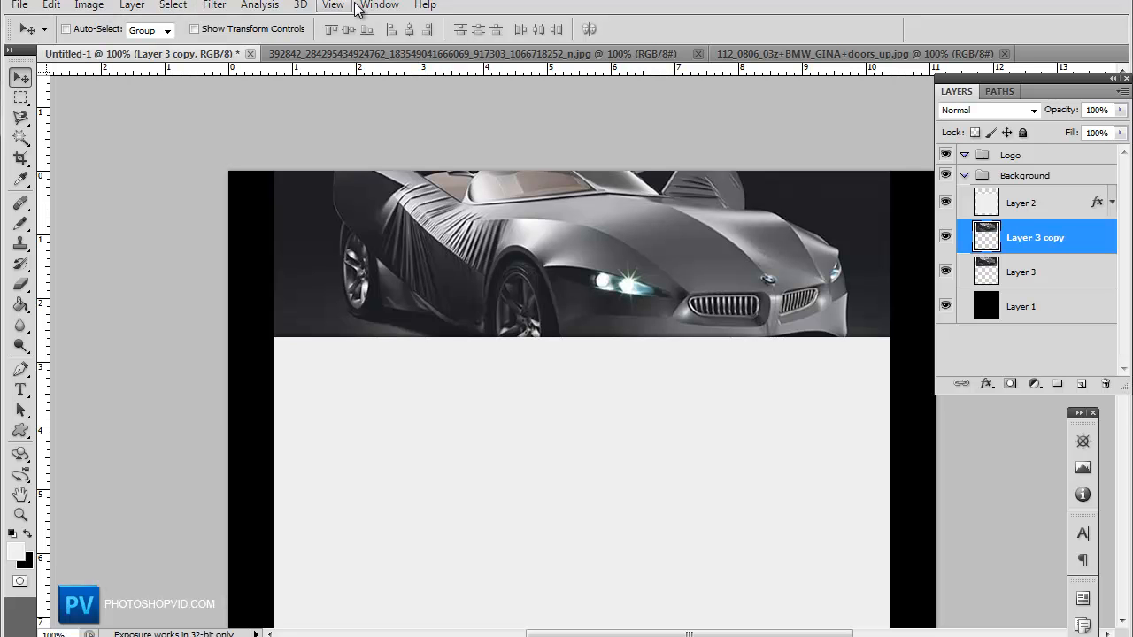
left_click(214, 5)
mouse_move(224, 165)
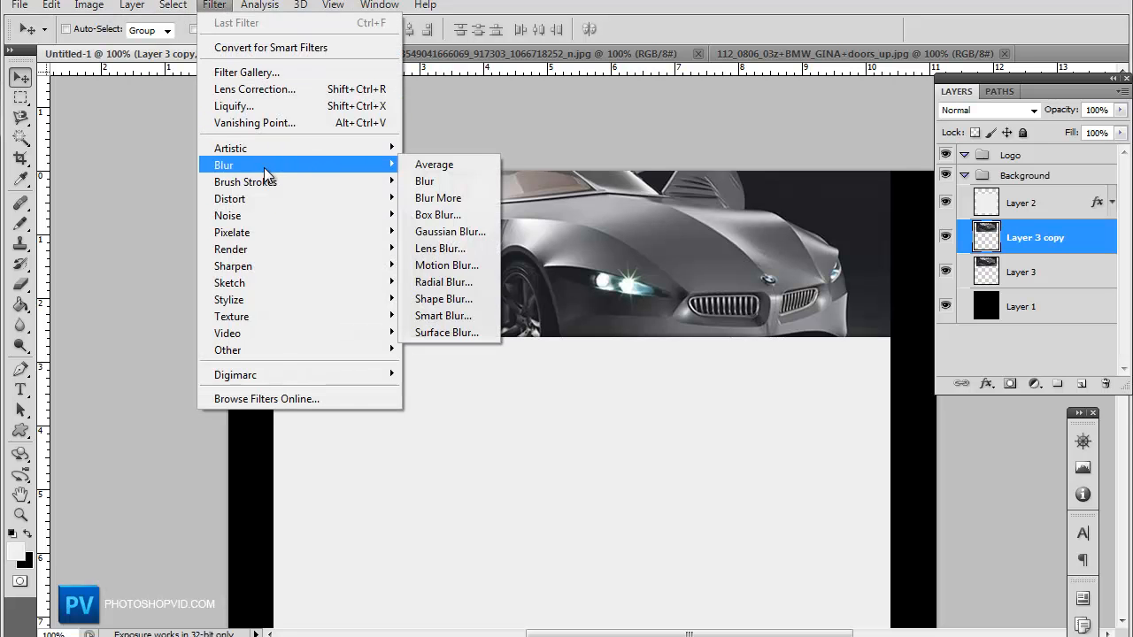
left_click(475, 238)
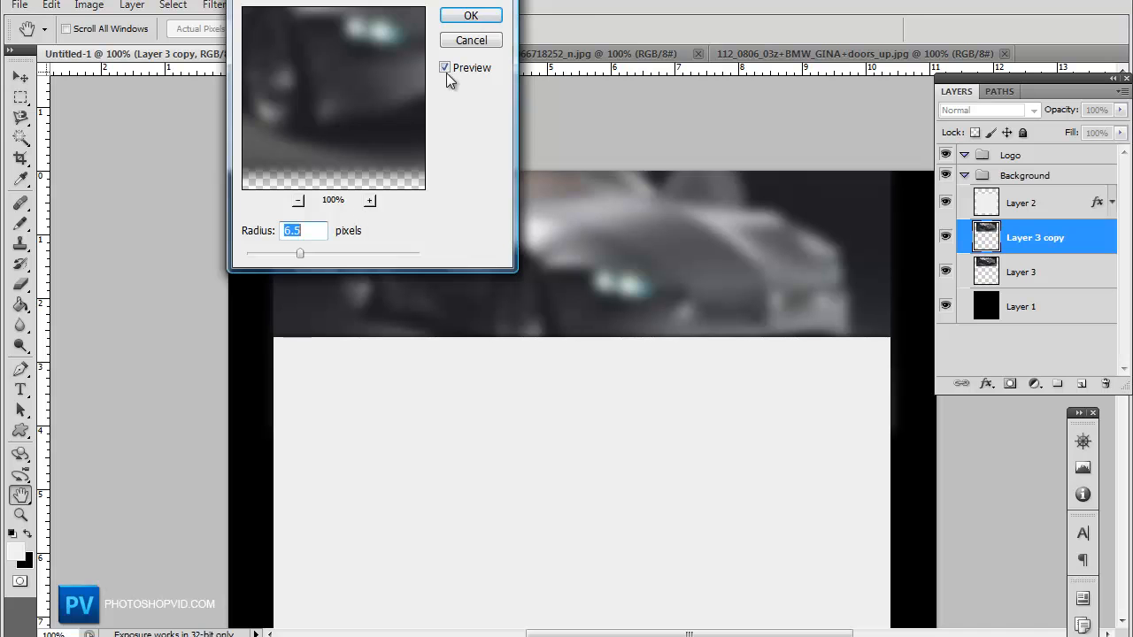
left_click(471, 16)
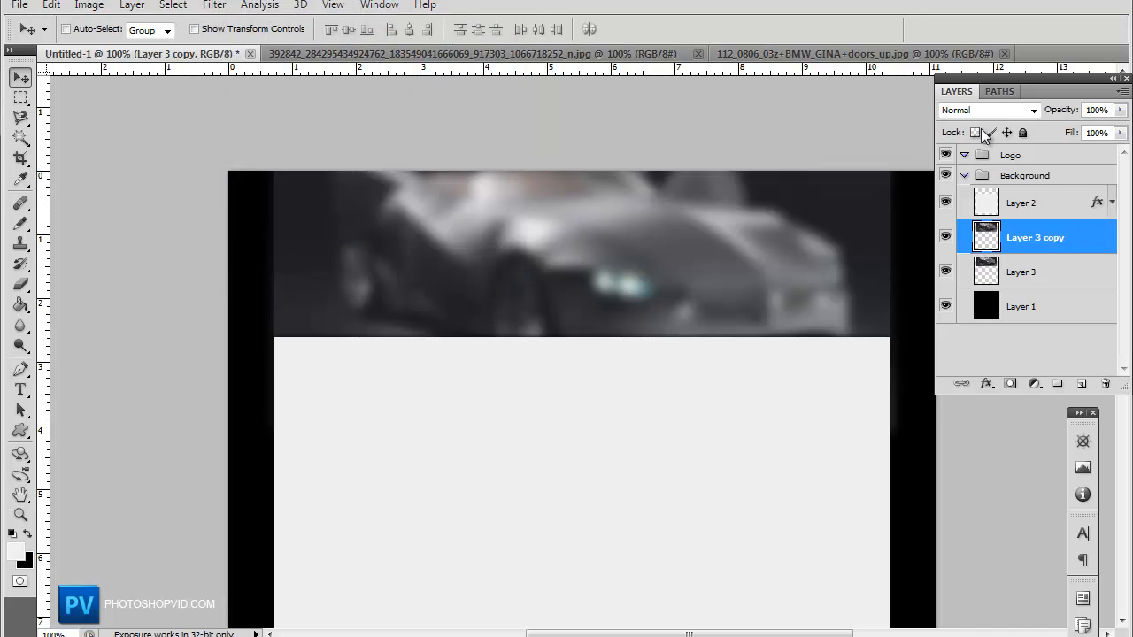
Step: Set the blurred copy to Overlay blend mode and select both car layers together
left_click(987, 110)
left_click(956, 339)
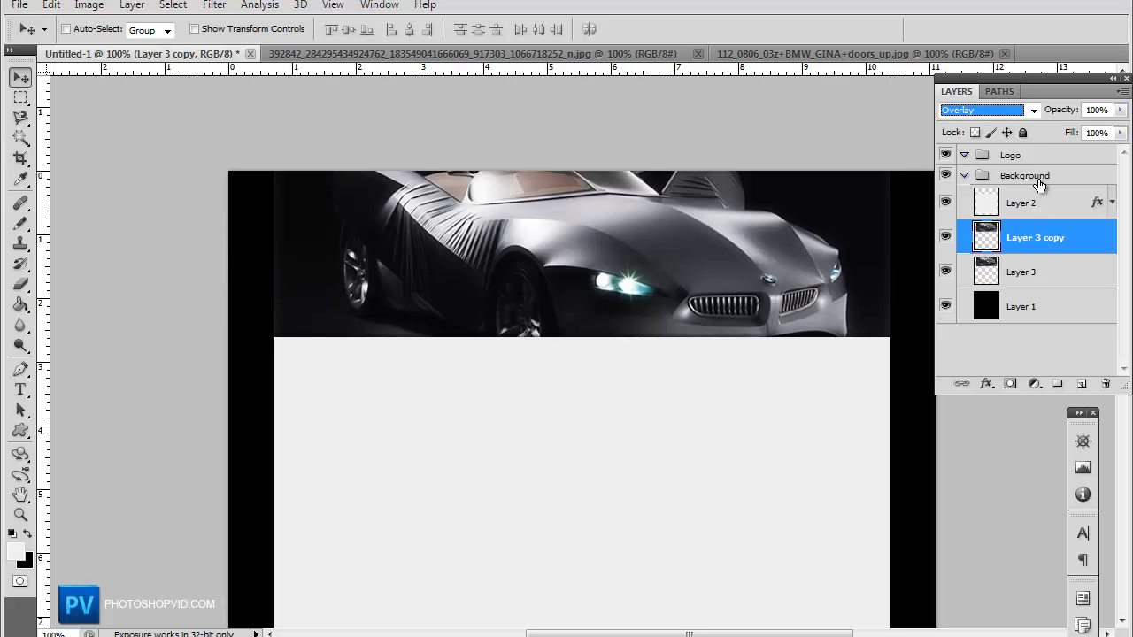
left_click(1029, 270, "shift")
Step: Lower both car layers, then free-transform the car down to about half size toward the centre
mouse_move(602, 206)
left_mouse_down()
mouse_move(589, 236)
mouse_move(608, 261)
left_mouse_up()
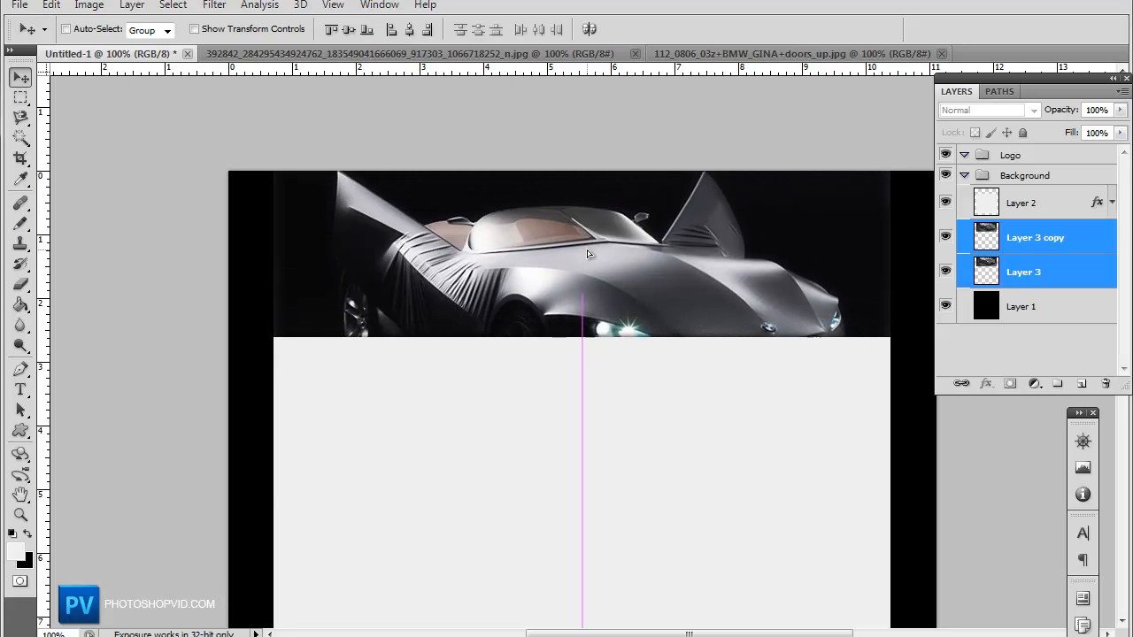
key("ctrl+t")
left_click_drag(905, 494, 612, 312)
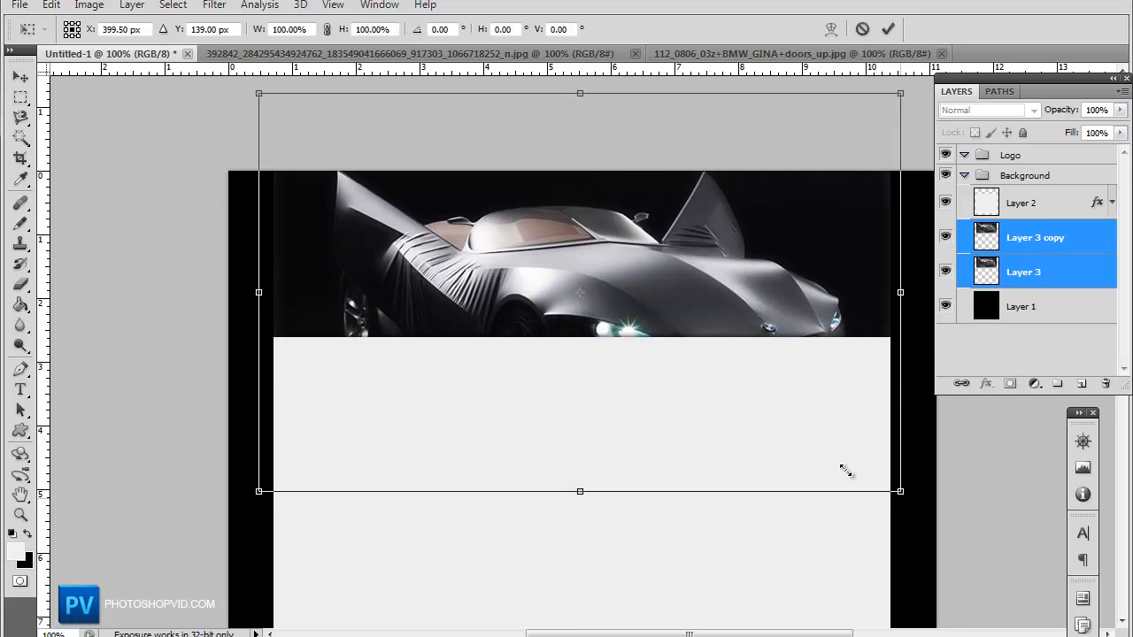
left_click_drag(553, 239, 686, 292)
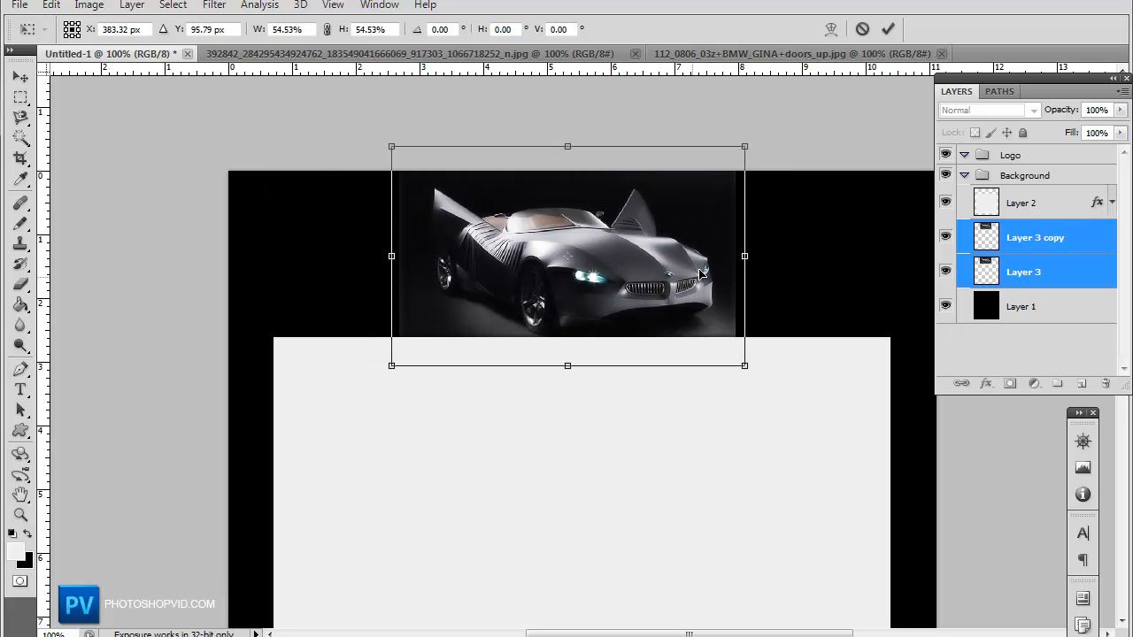
Step: Settle the car at roughly 60% size, apply the transform and nudge it to the header centre
left_click_drag(745, 145, 800, 139)
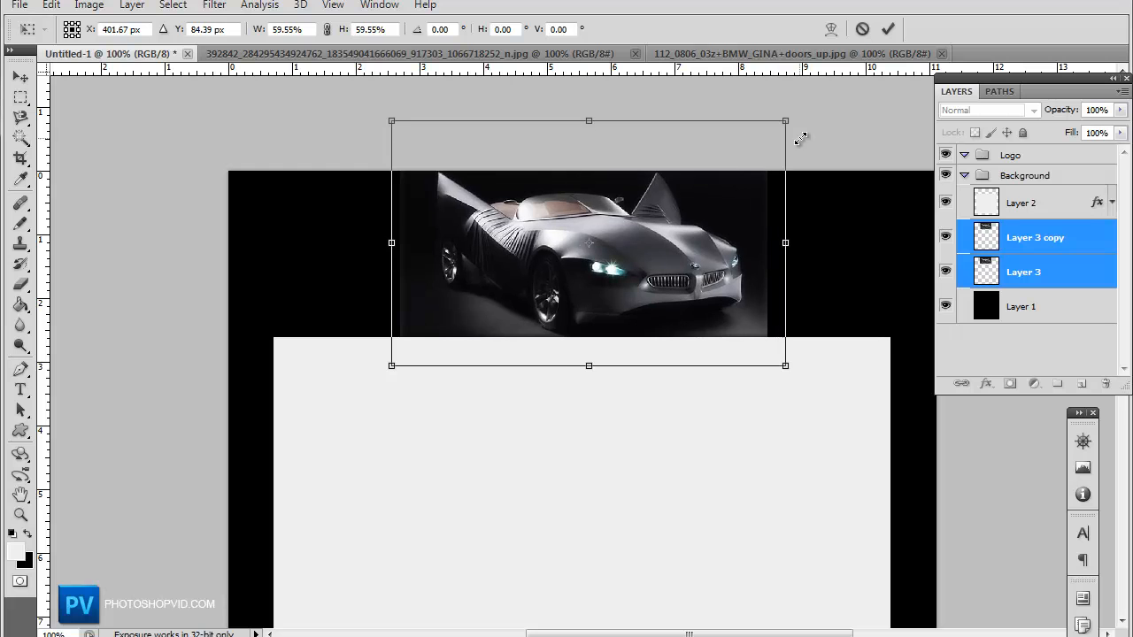
key("Return")
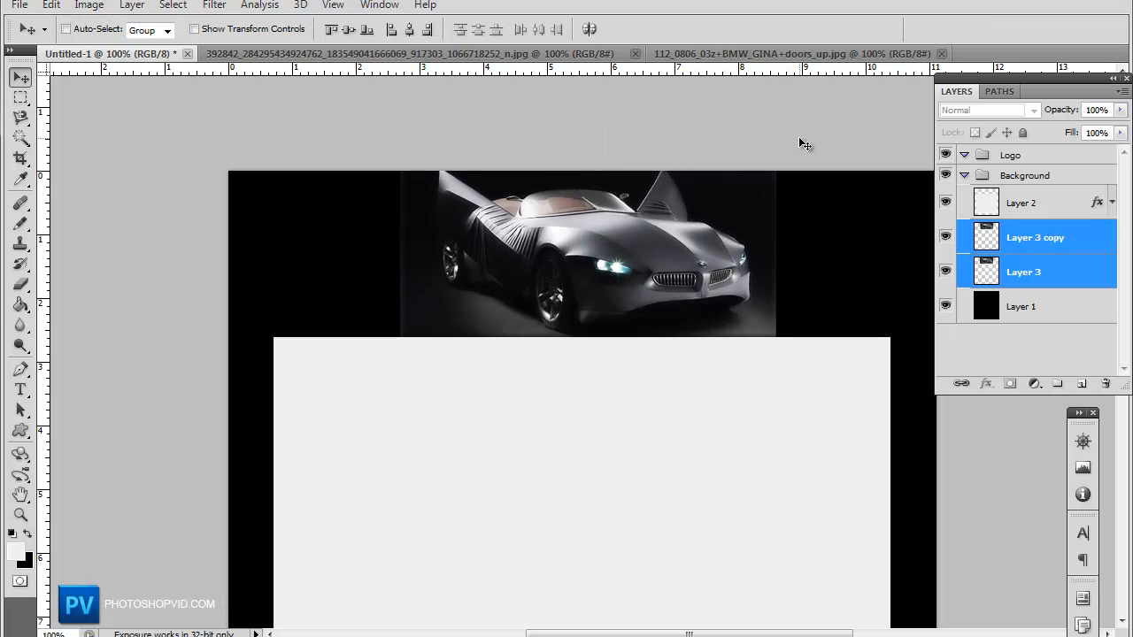
left_click_drag(700, 270, 698, 278)
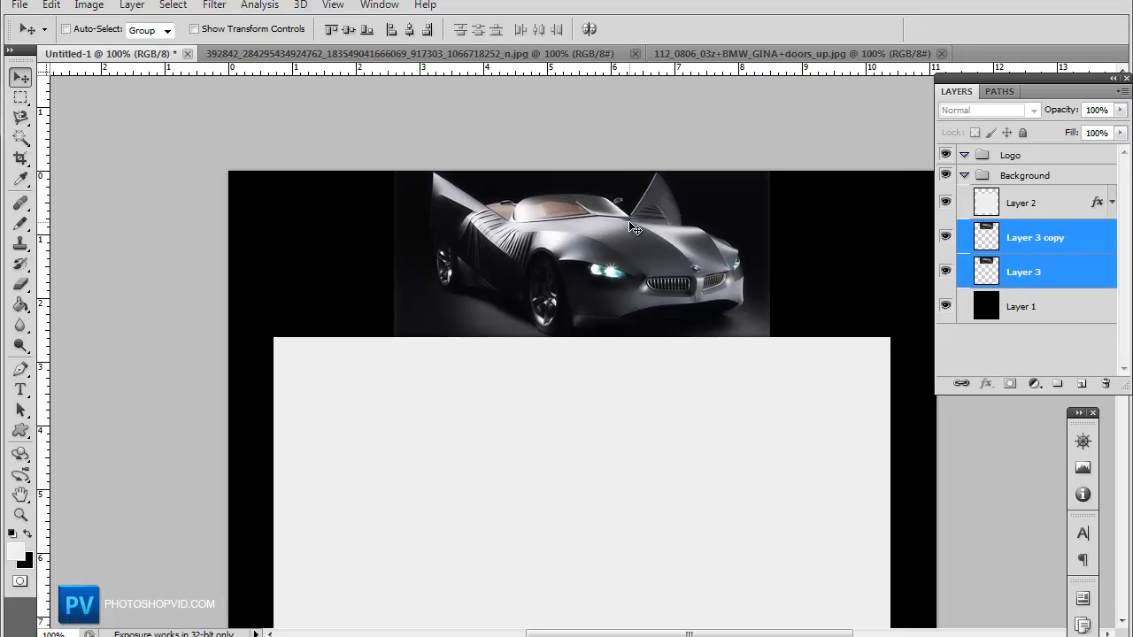
Step: Switch to the Eraser and reset the brush presets to the default set
left_click(19, 285)
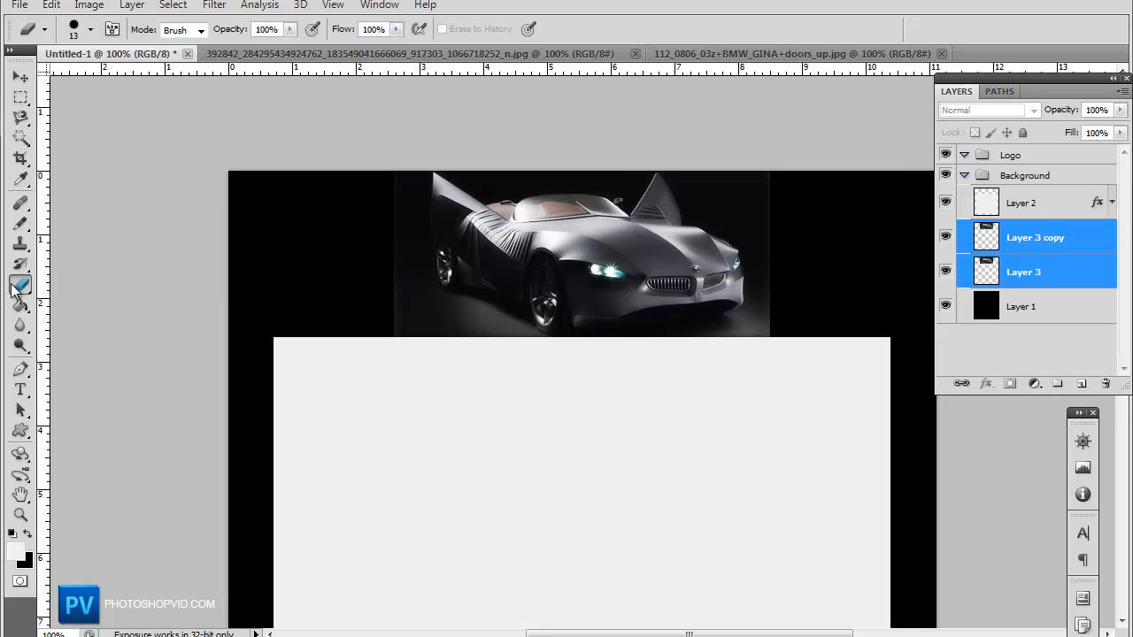
left_click(92, 29)
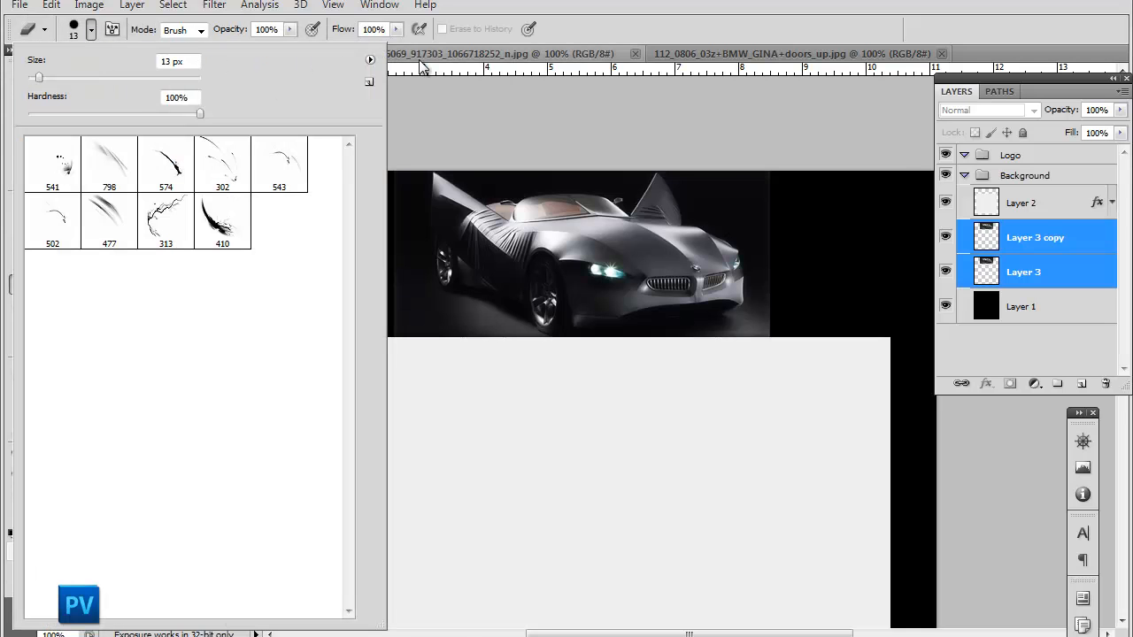
left_click(370, 61)
left_click(430, 232)
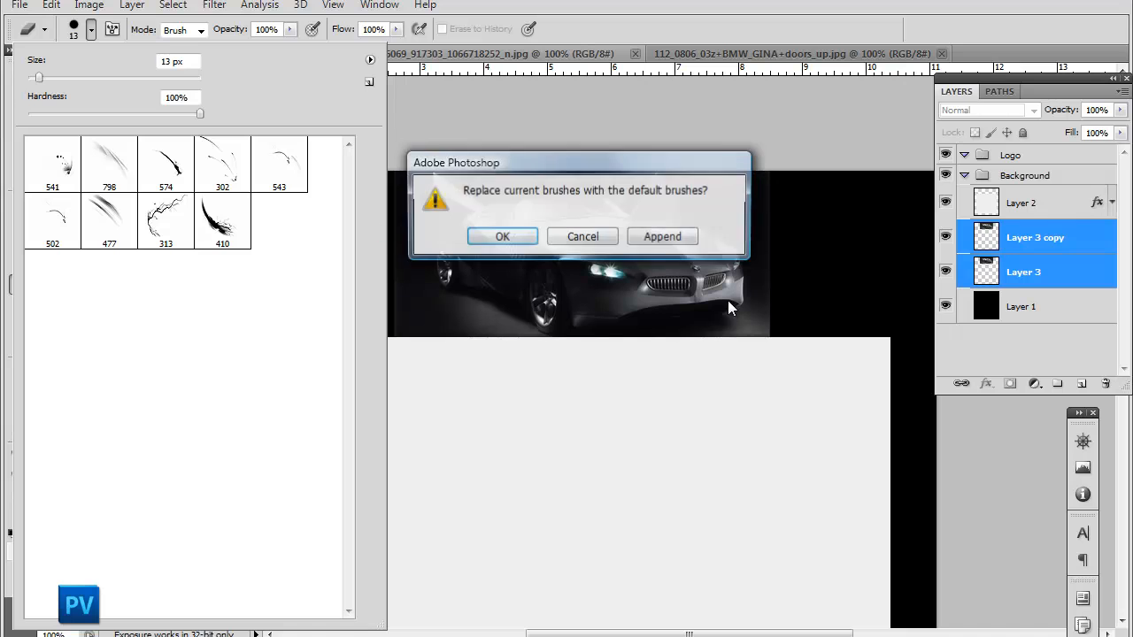
left_click(502, 236)
Step: Choose the soft round brush and enlarge the eraser considerably
left_click(190, 178)
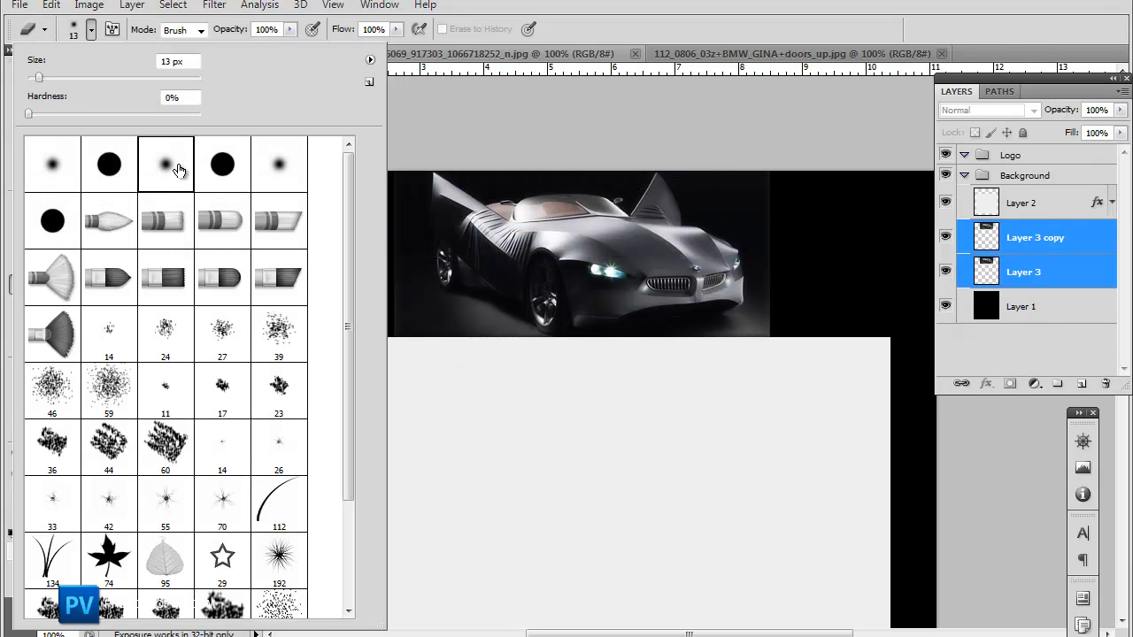
left_click(97, 79)
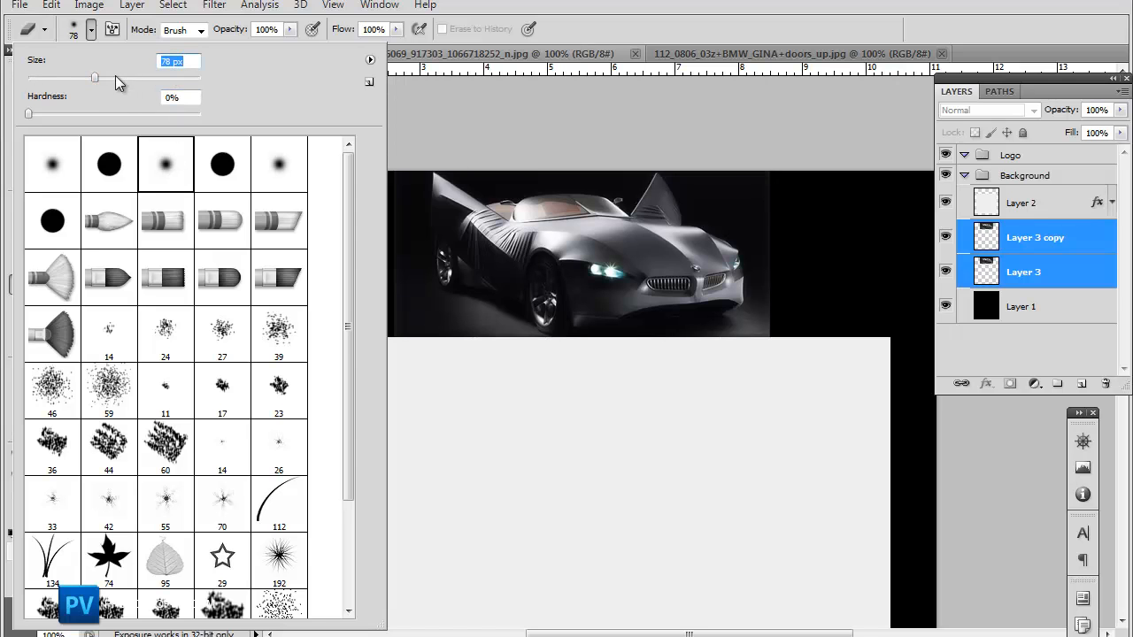
left_click_drag(96, 78, 105, 79)
Step: Toggle between Layer 3 and Layer 3 copy, ending with the blurred copy selected
left_click(1023, 271)
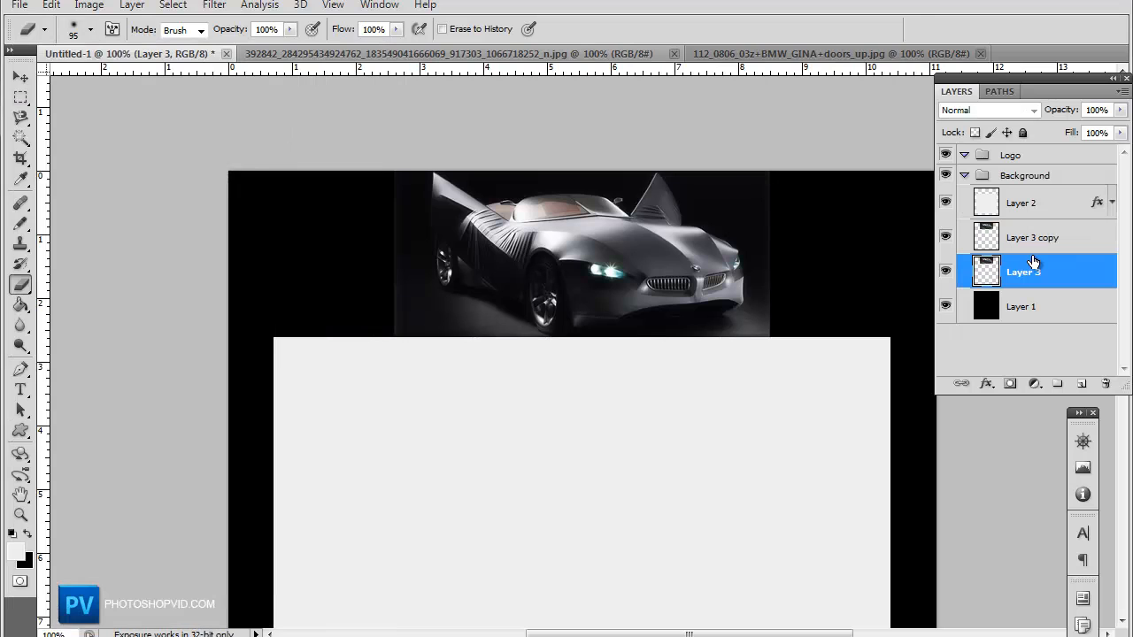
left_click(1057, 241)
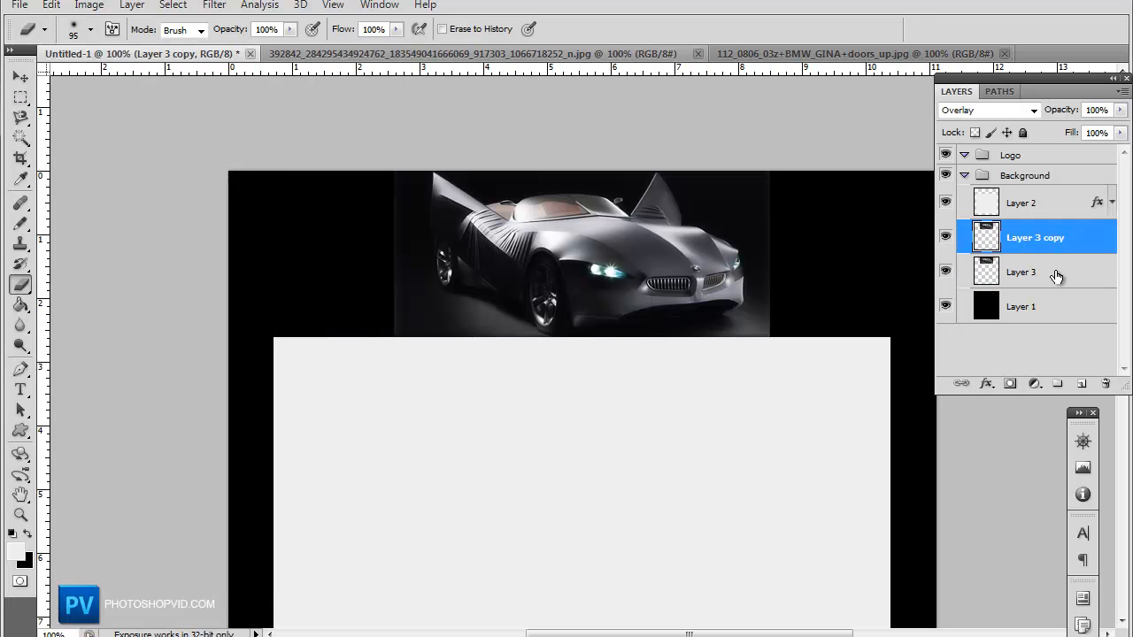
left_click(1059, 277)
left_click(1046, 245)
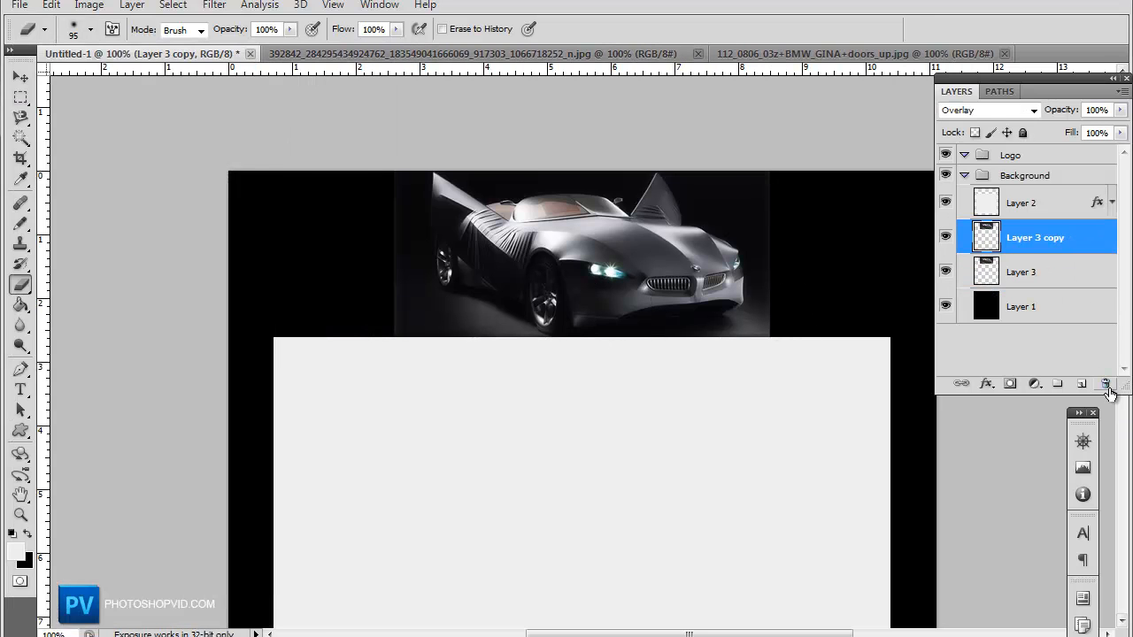
Step: Delete the blurred Layer 3 copy and erase the car photo's right, top and left edges into black
left_click(1105, 384, "alt")
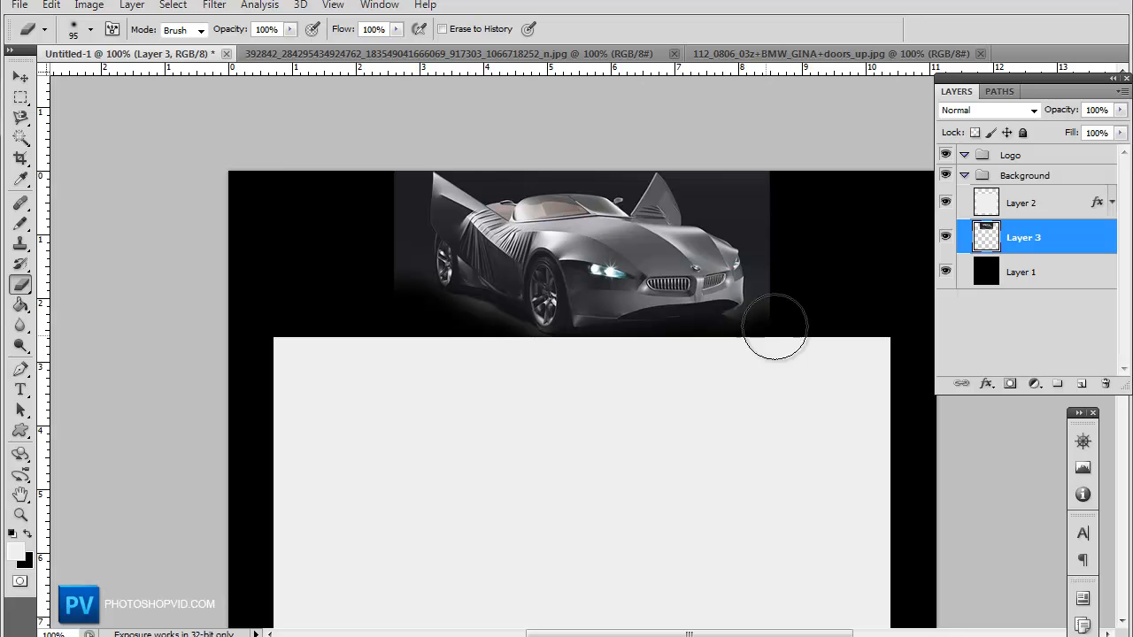
mouse_move(771, 338)
left_mouse_down()
mouse_move(785, 176)
mouse_move(621, 157)
left_mouse_up()
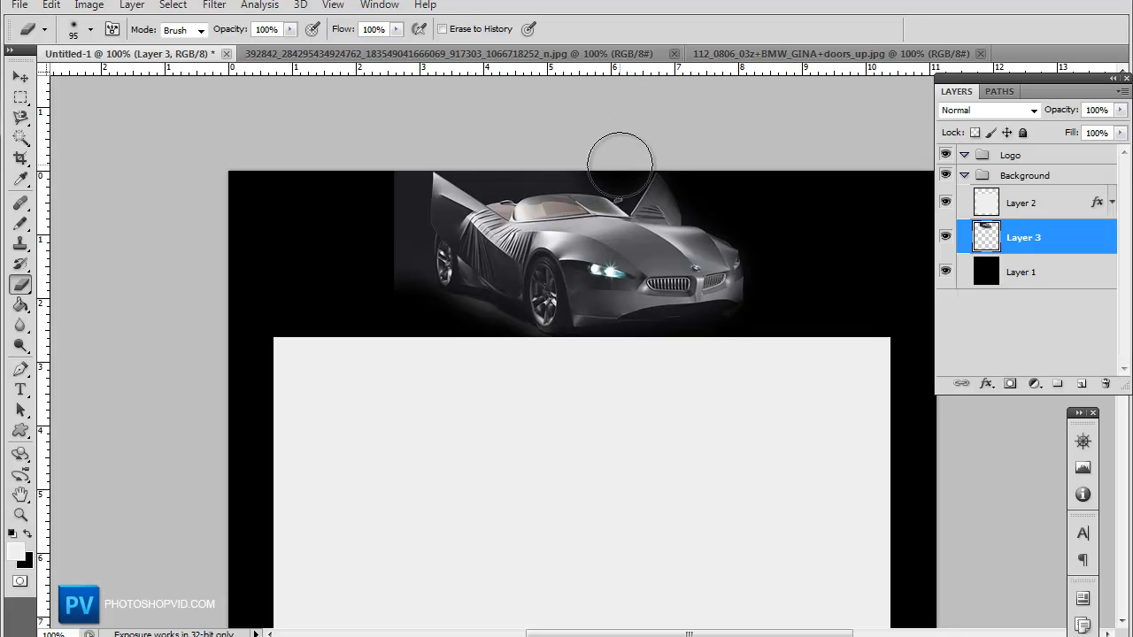
left_click_drag(622, 158, 486, 160)
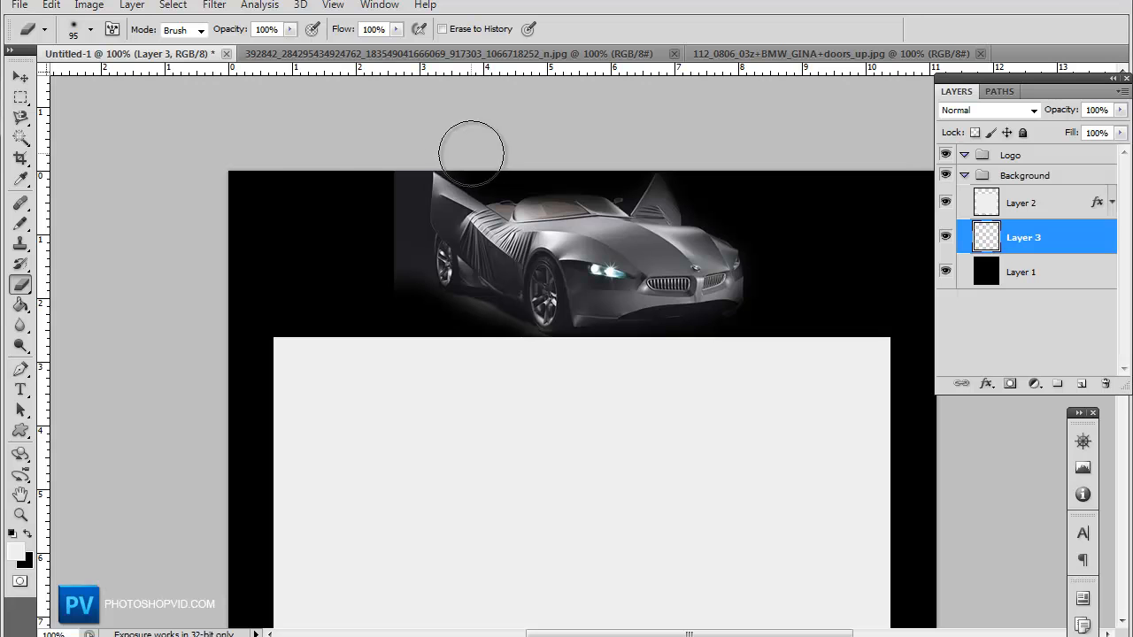
left_click_drag(393, 174, 478, 344)
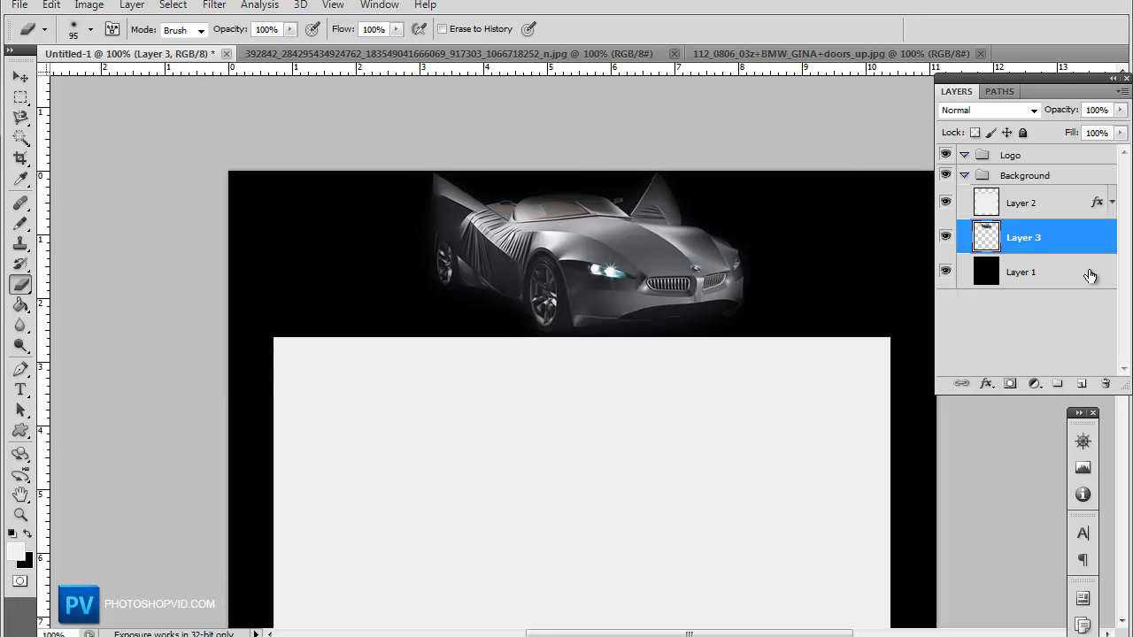
Step: Duplicate the faded car layer, Gaussian-blur the copy and set it to Overlay for a glow
key("ctrl+j")
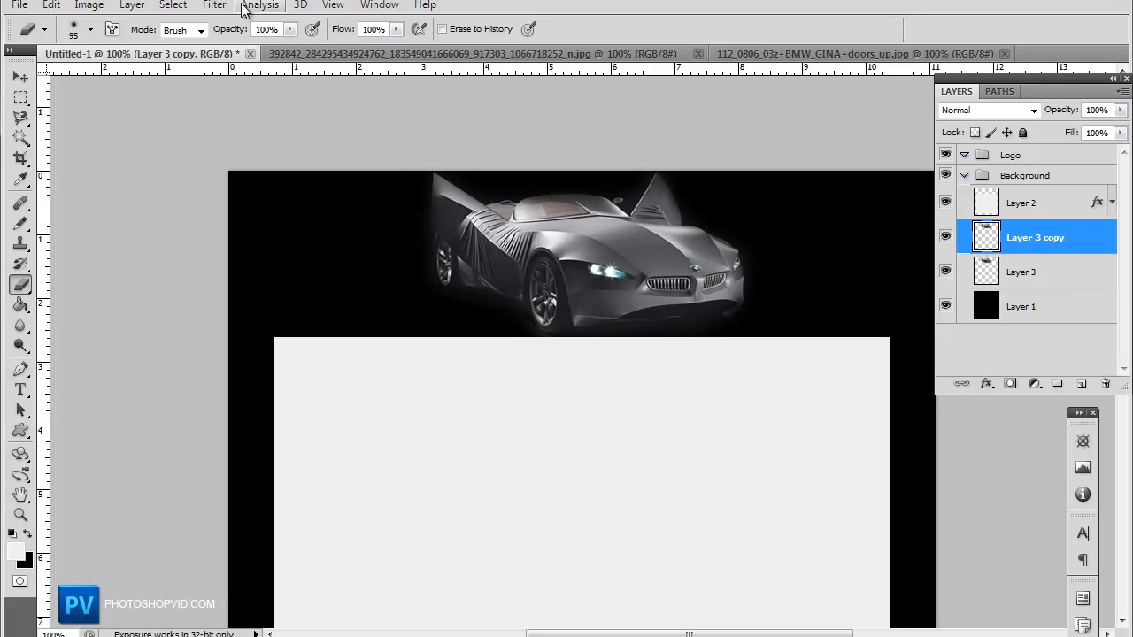
left_click(215, 5)
mouse_move(224, 164)
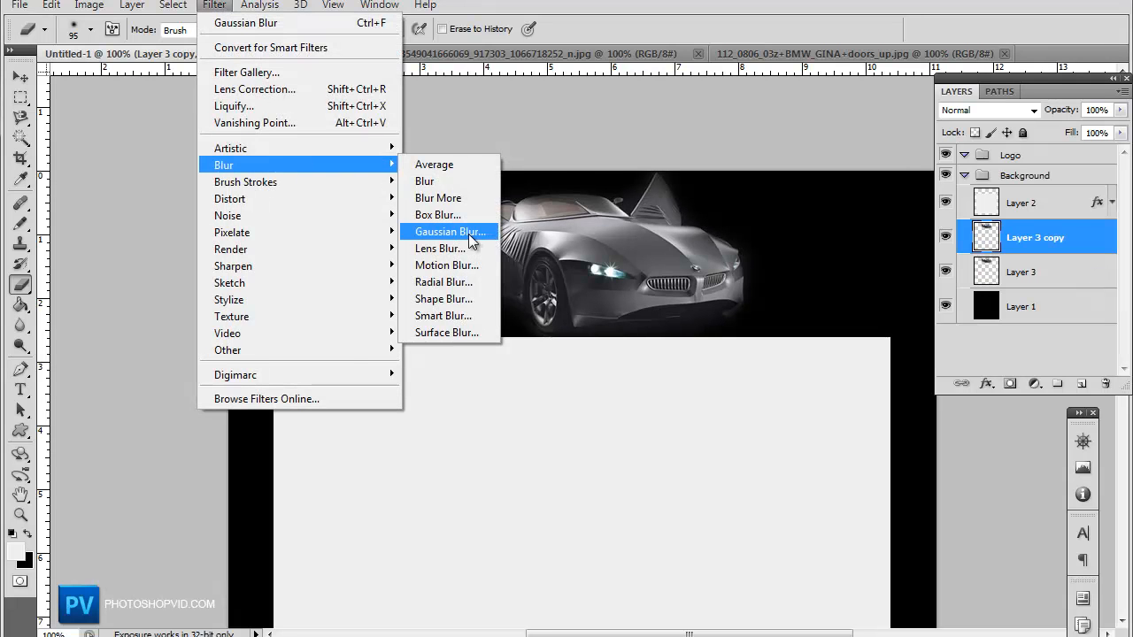
left_click(448, 231)
type("6.5")
key("Return")
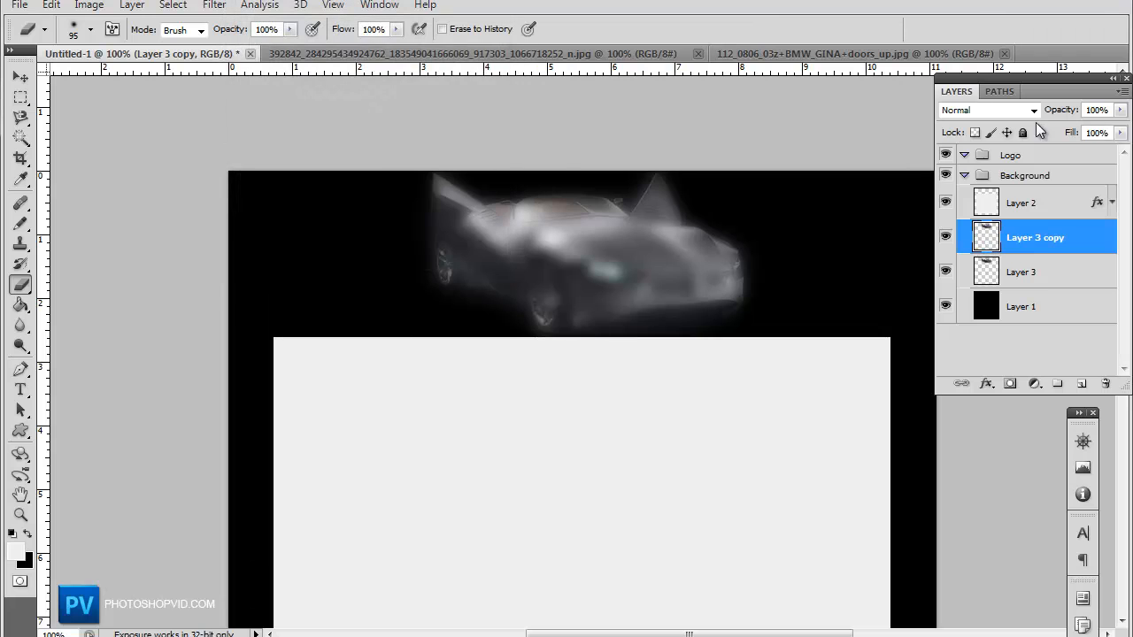
left_click(991, 110)
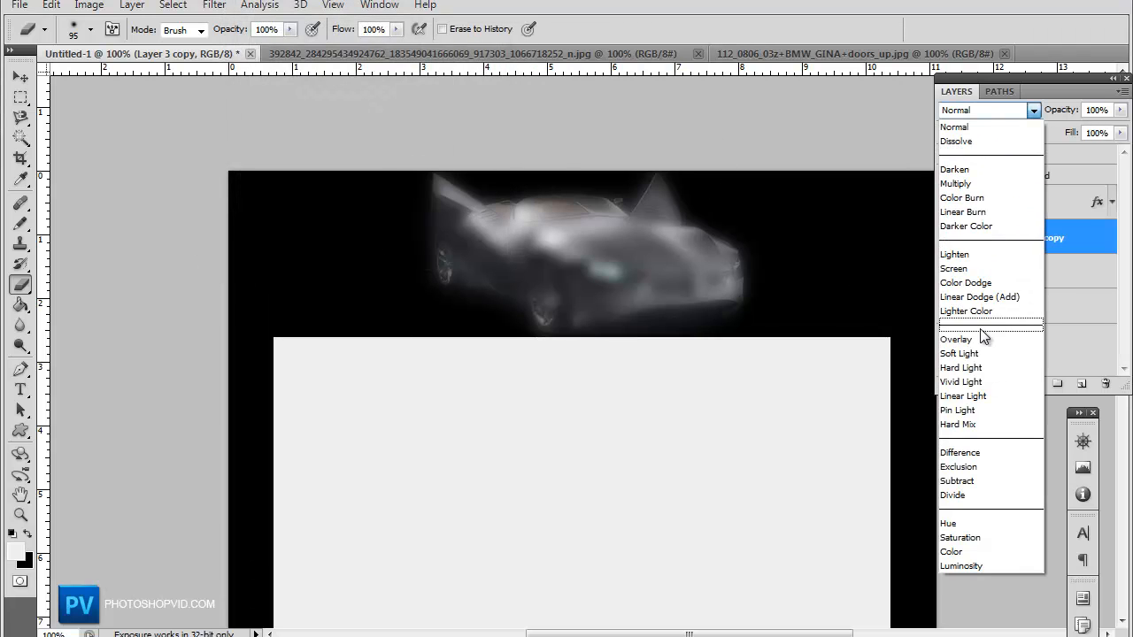
left_click(985, 339)
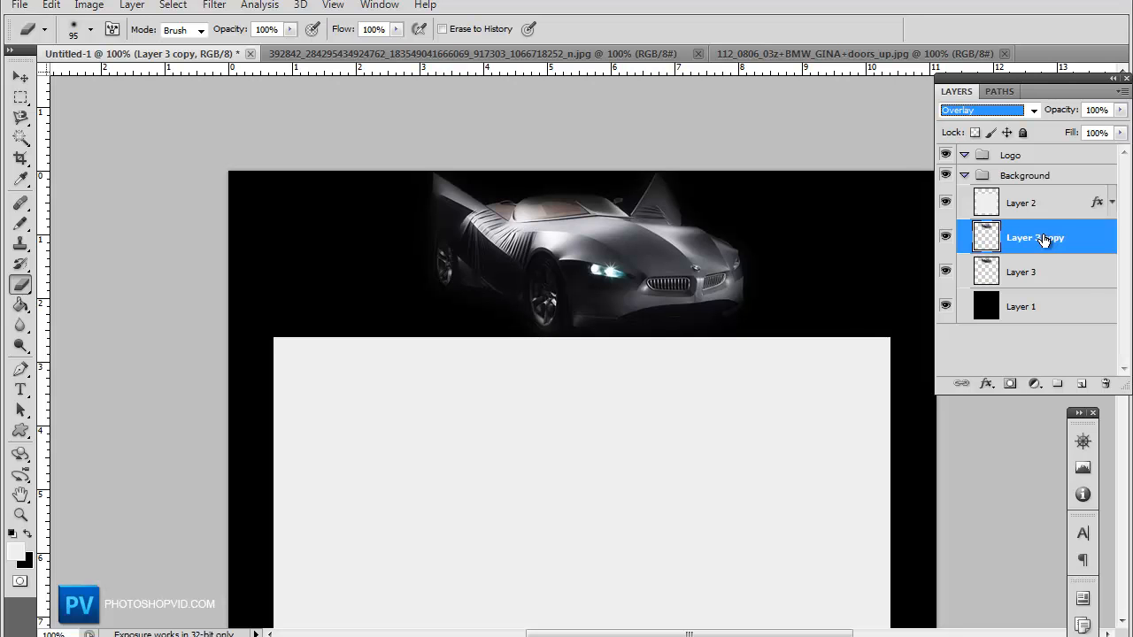
Step: Select both car layers and move the glowing car slightly lower
left_click(1043, 270, "ctrl")
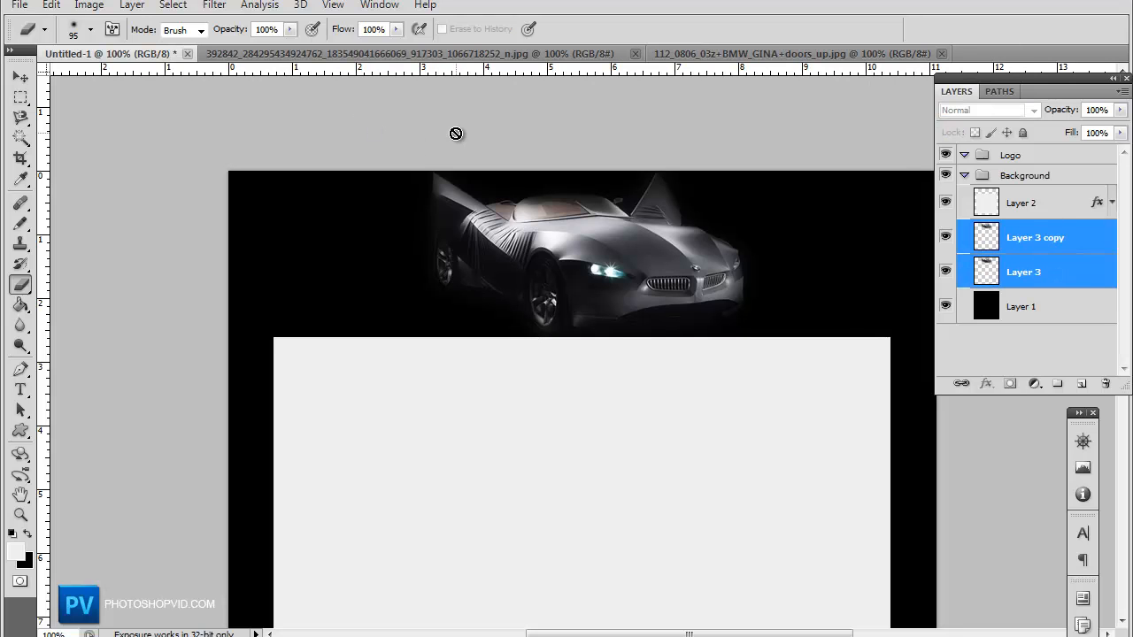
left_click(21, 76)
mouse_move(634, 220)
left_mouse_down()
mouse_move(634, 247)
mouse_move(634, 232)
left_mouse_up()
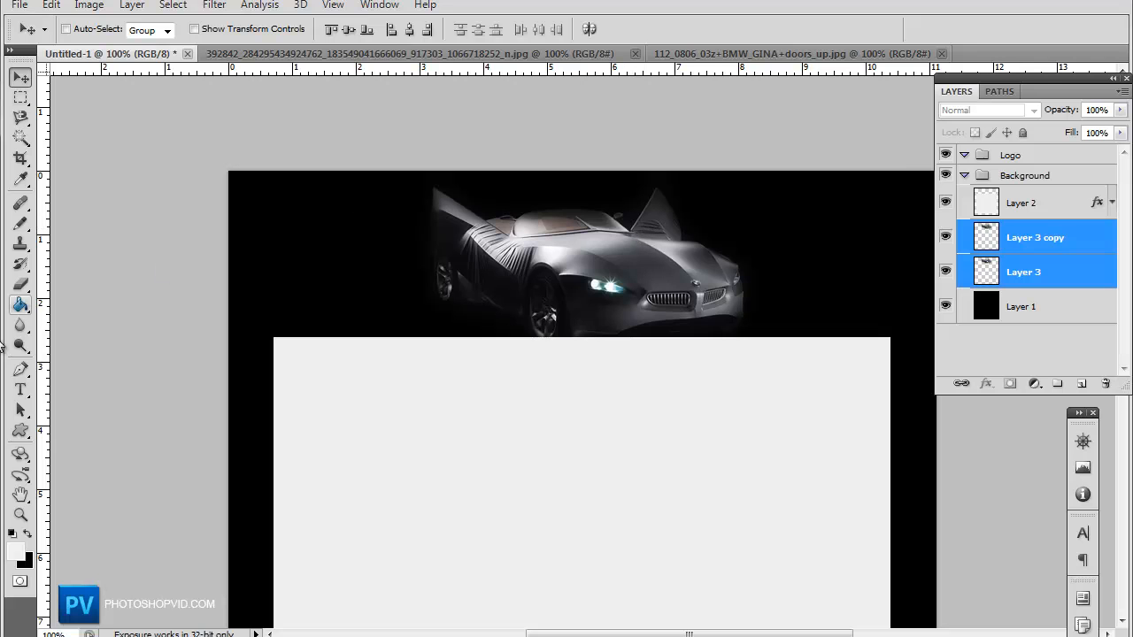
Step: Start a stray text layer on the banner and delete the empty Layer 4
left_click(22, 390)
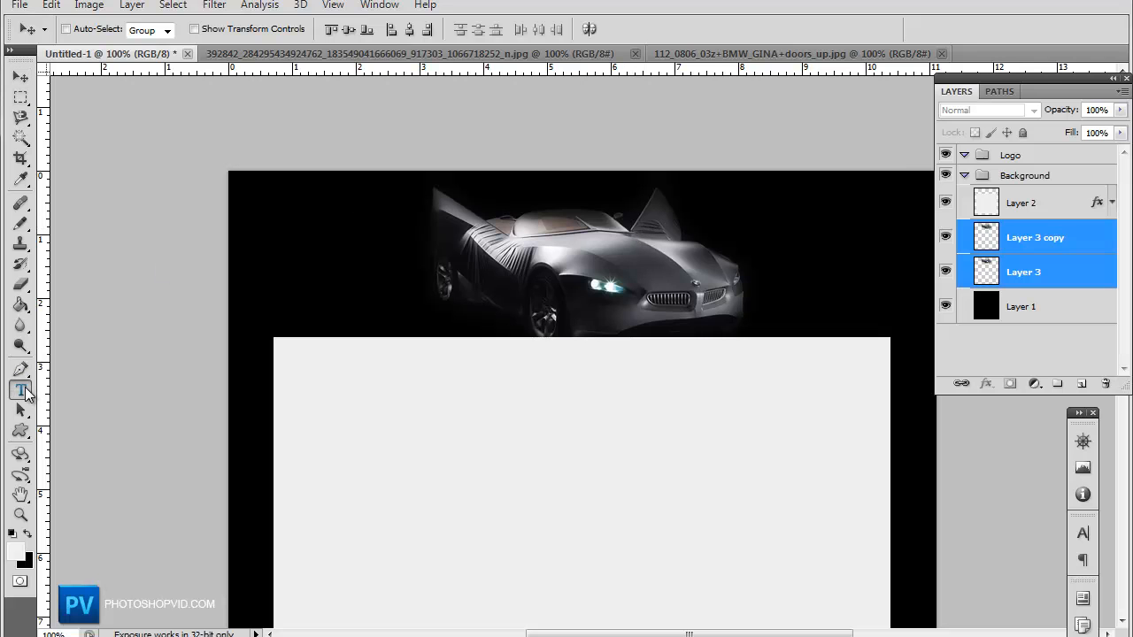
left_click(300, 273)
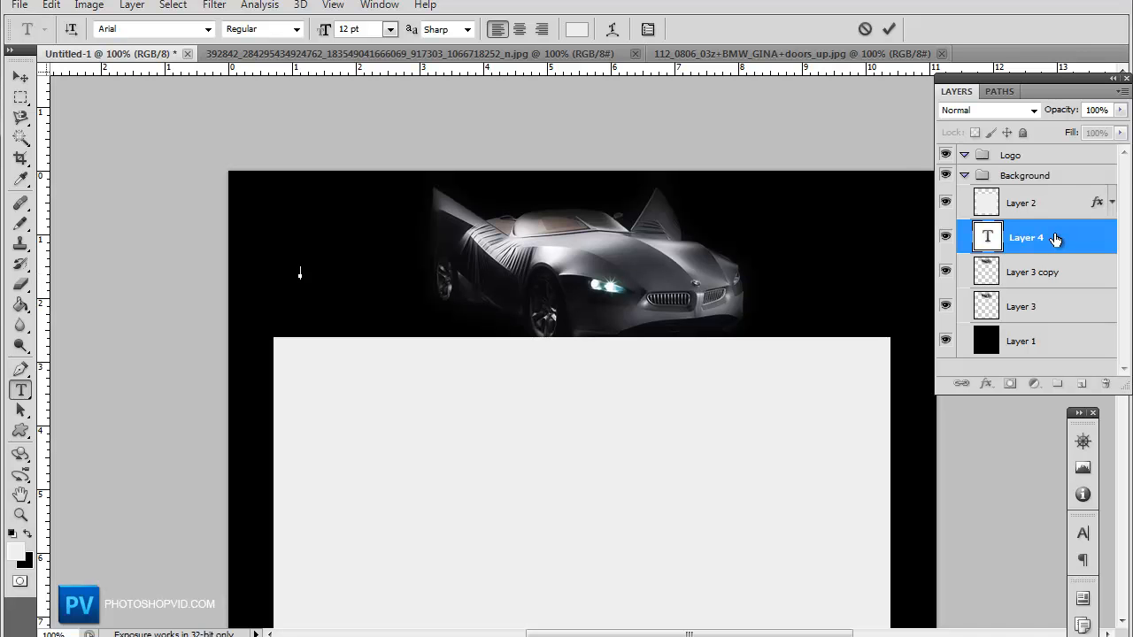
left_click_drag(1055, 239, 1106, 384)
Step: Select both car layers and move the car further left in the header
left_click(1037, 273, "shift")
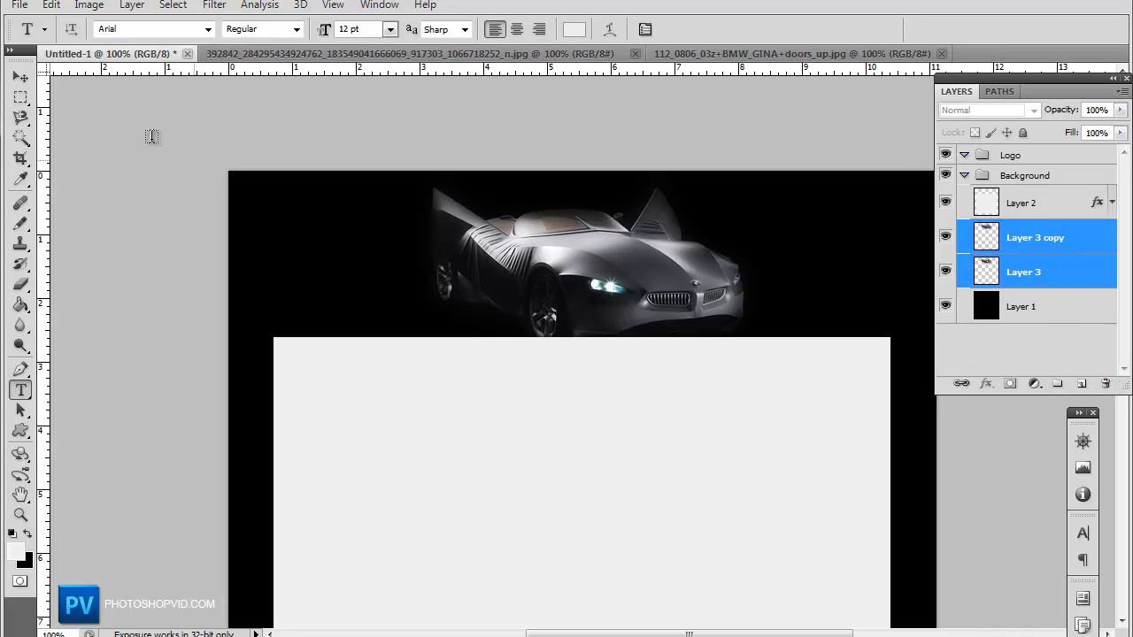
left_click(22, 78)
left_click_drag(676, 285, 549, 288)
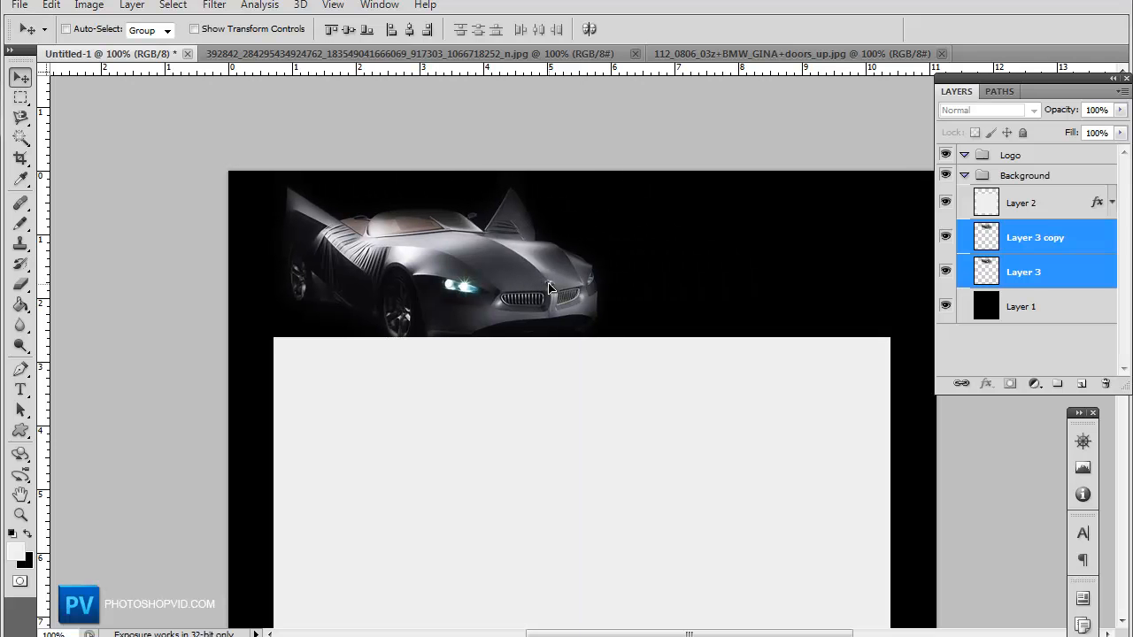
key("ctrl+t")
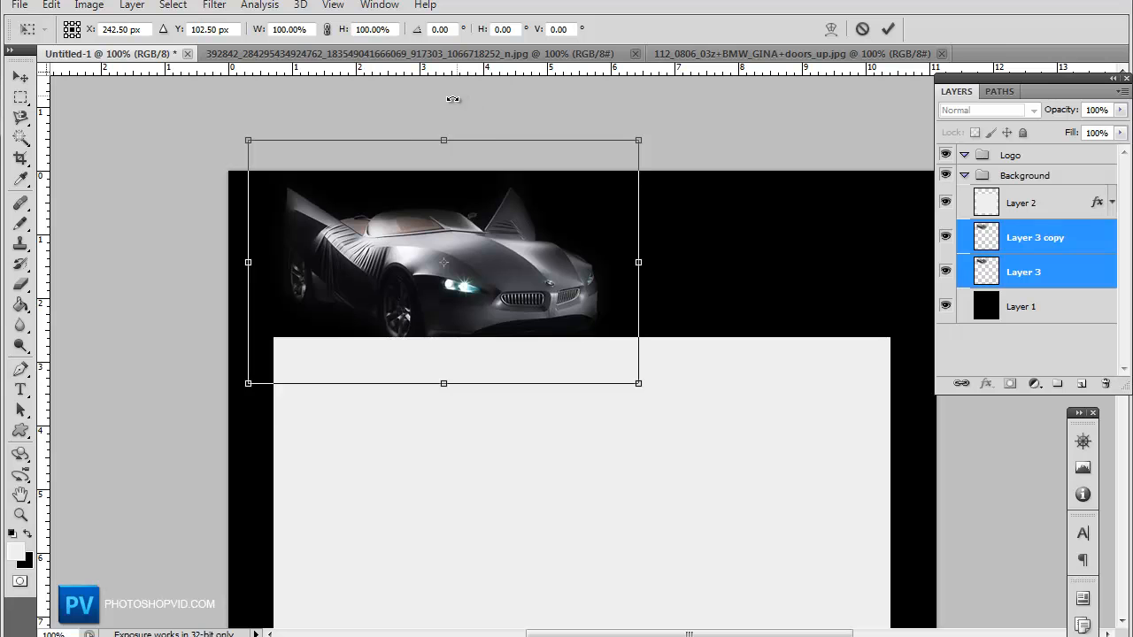
left_click_drag(453, 99, 418, 103)
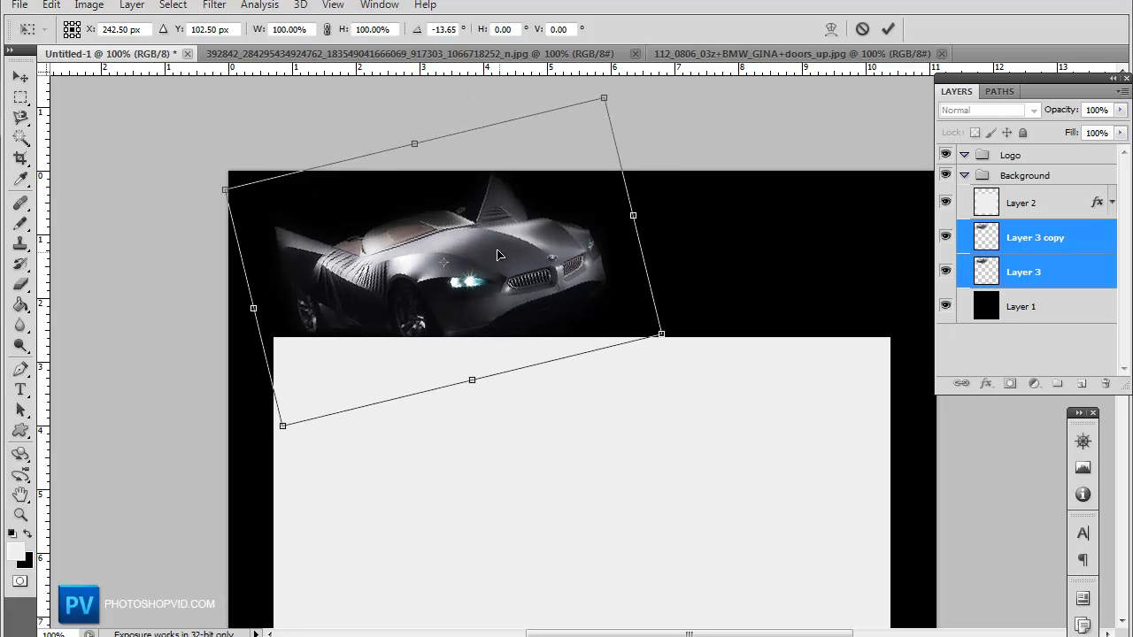
left_click_drag(498, 255, 483, 255)
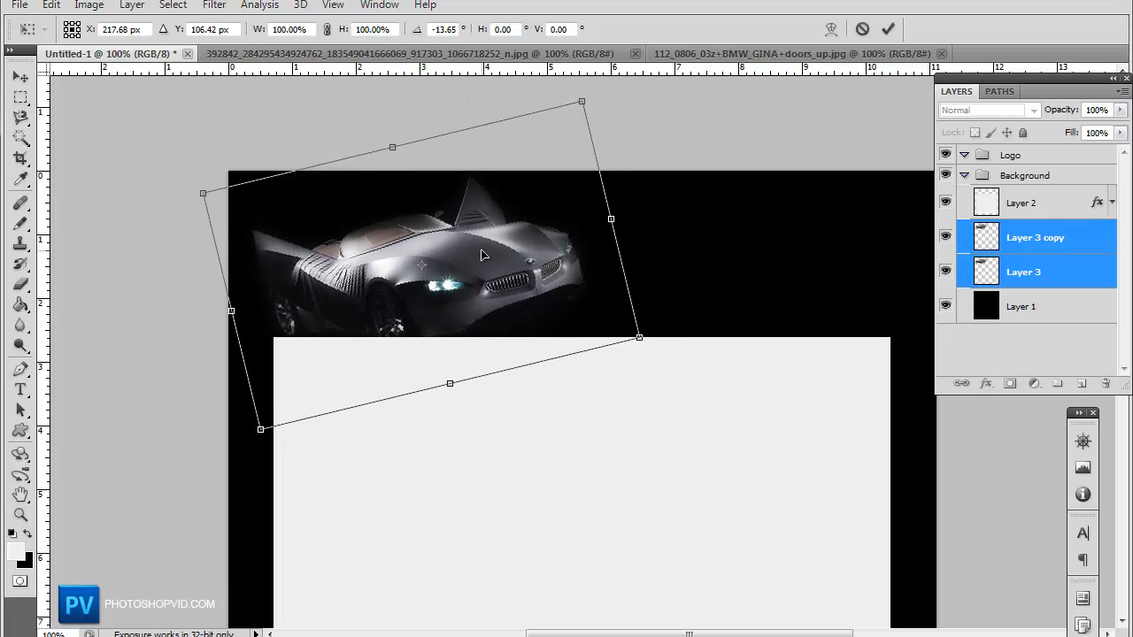
key("Return")
key("shift+Up")
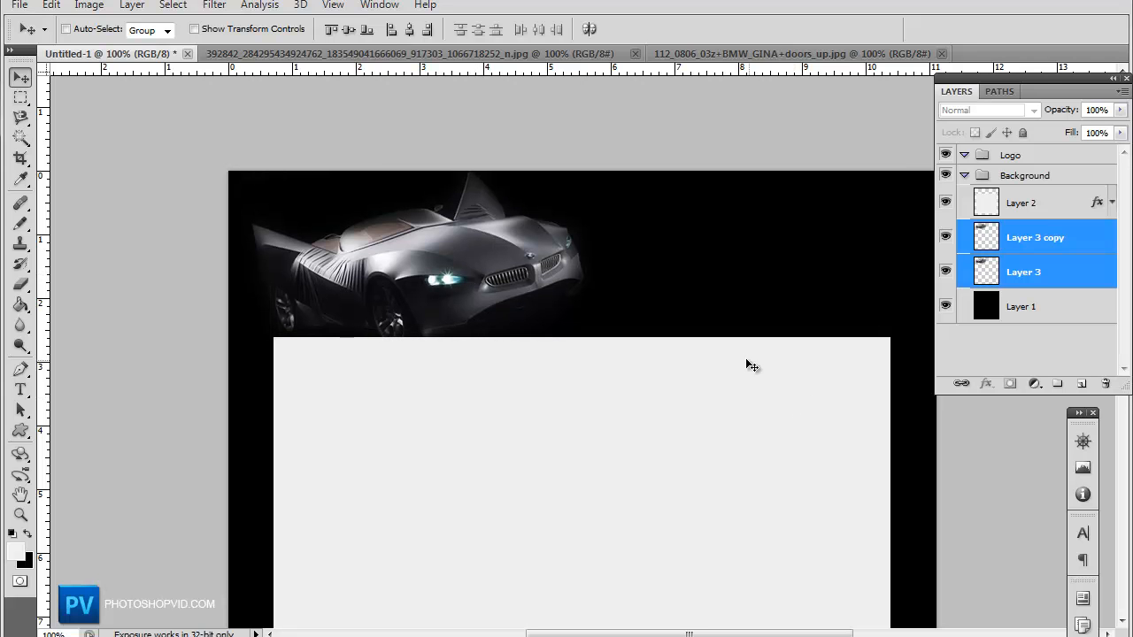
left_click_drag(485, 283, 485, 293)
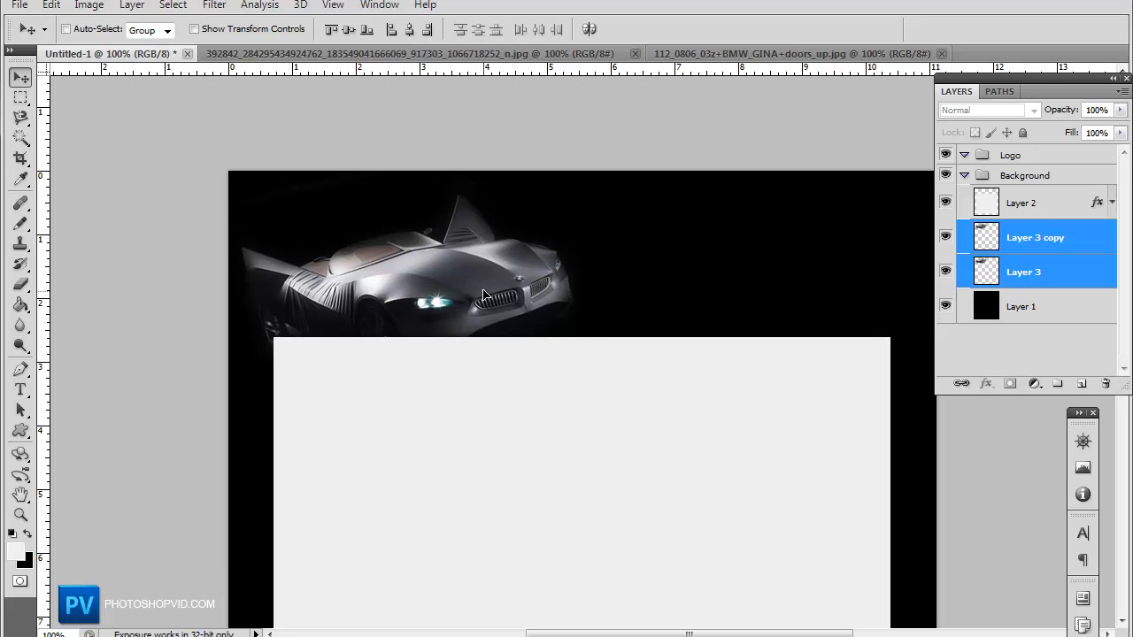
key("ctrl+alt+z")
key("ctrl+alt+z")
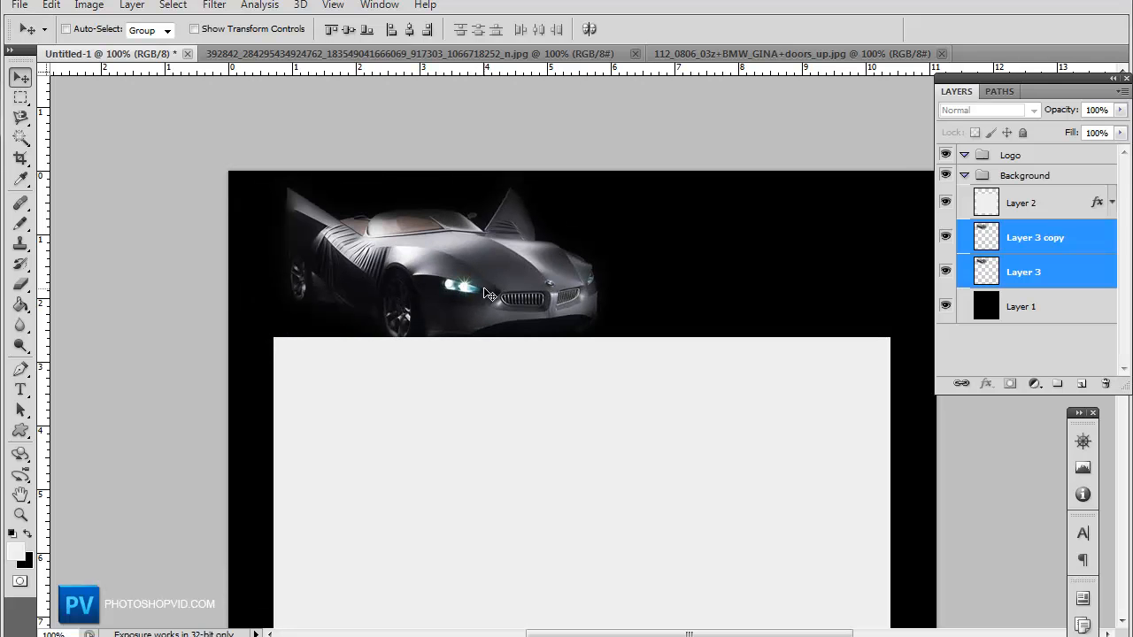
left_click_drag(485, 293, 479, 293)
key("ctrl+t")
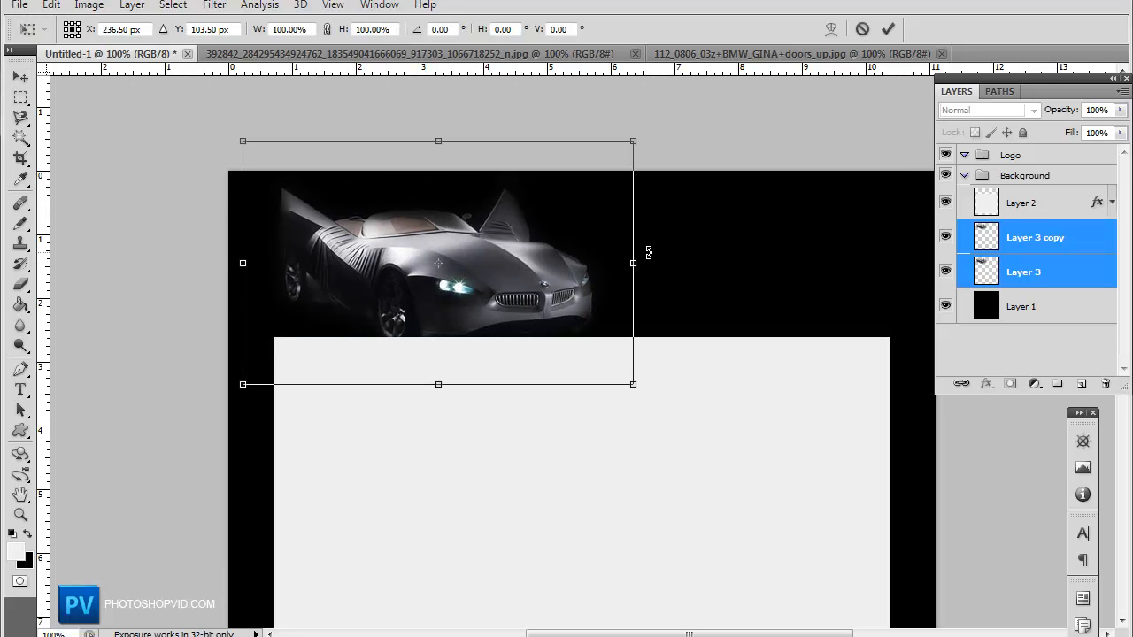
left_click_drag(648, 239, 646, 247)
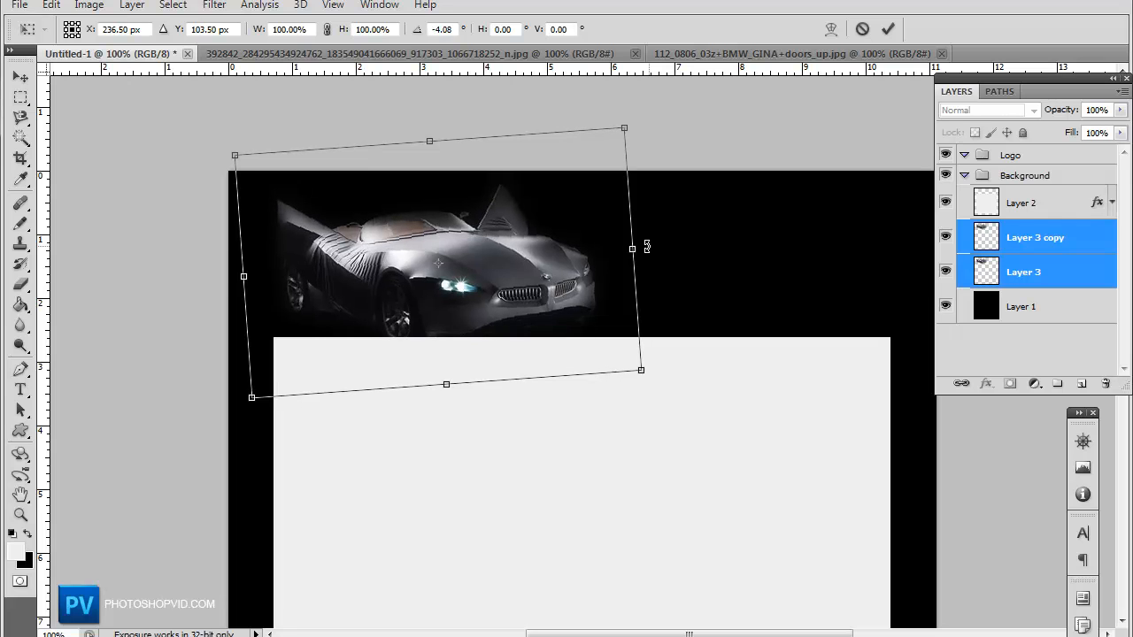
key("Escape")
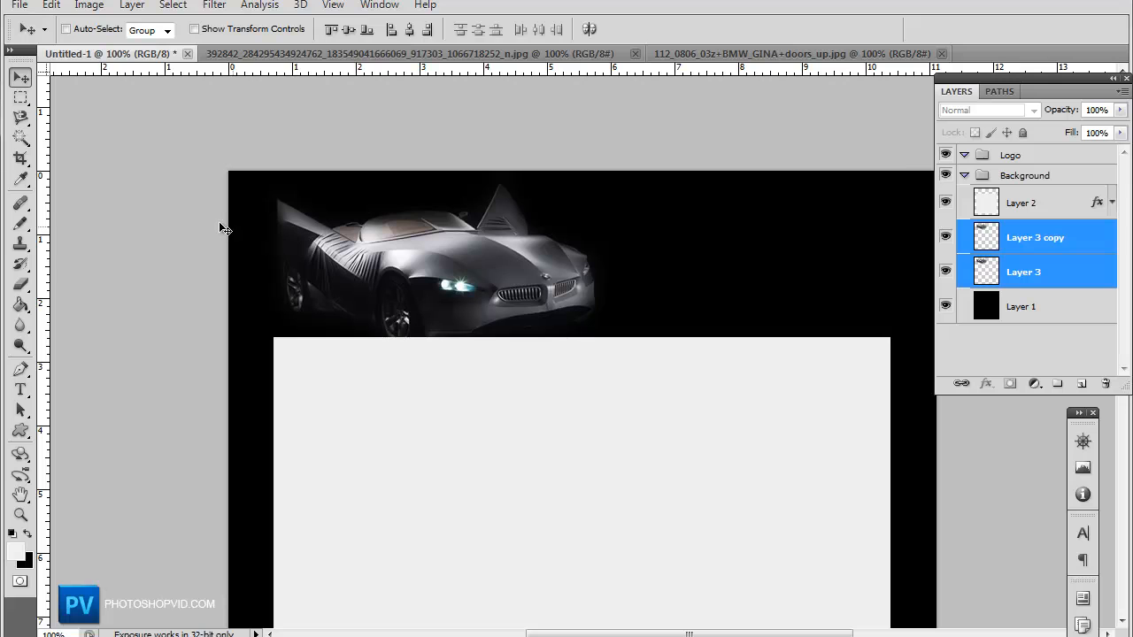
Step: Create the CARWEBSITE.COM text layer right of the car and set it to 24 pt
left_click(23, 285)
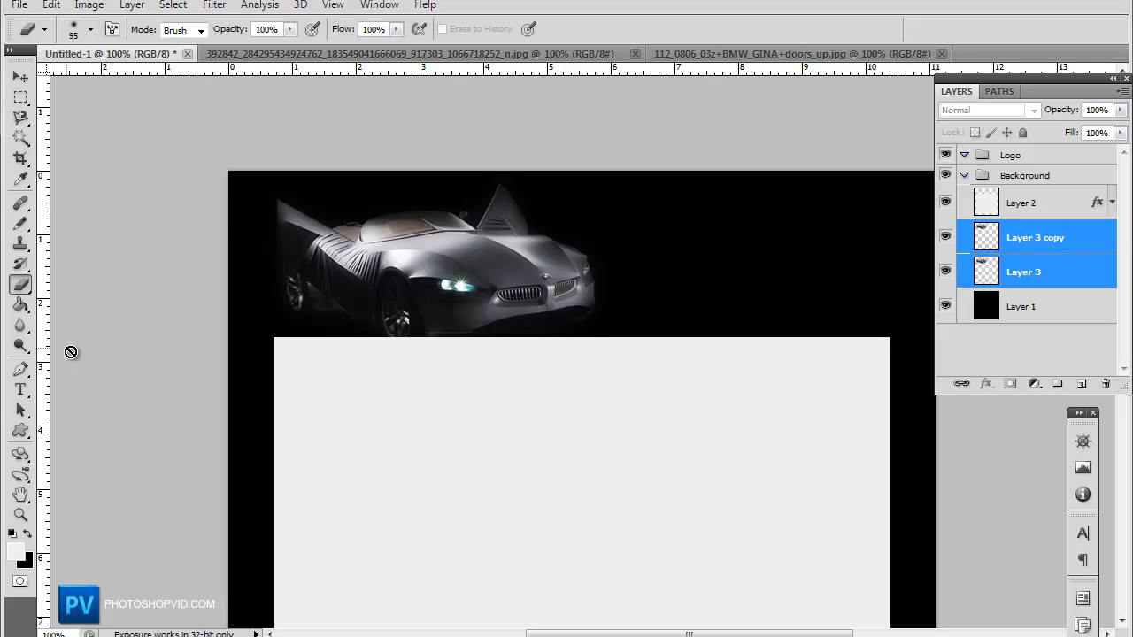
left_click(21, 390)
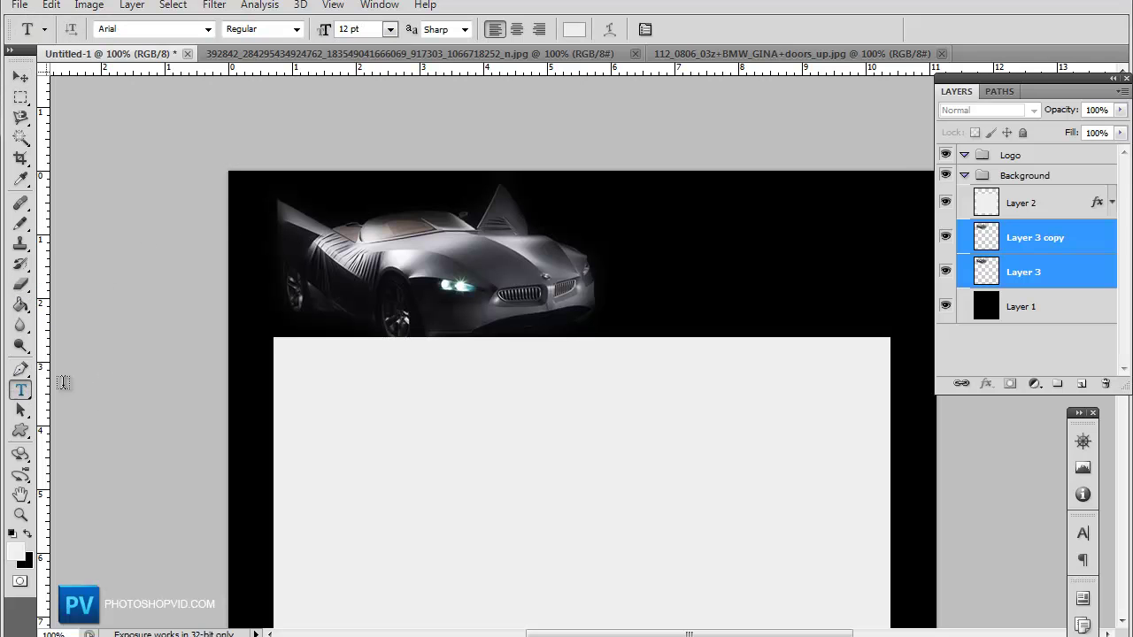
left_click(609, 224)
type("CARWEBSITE")
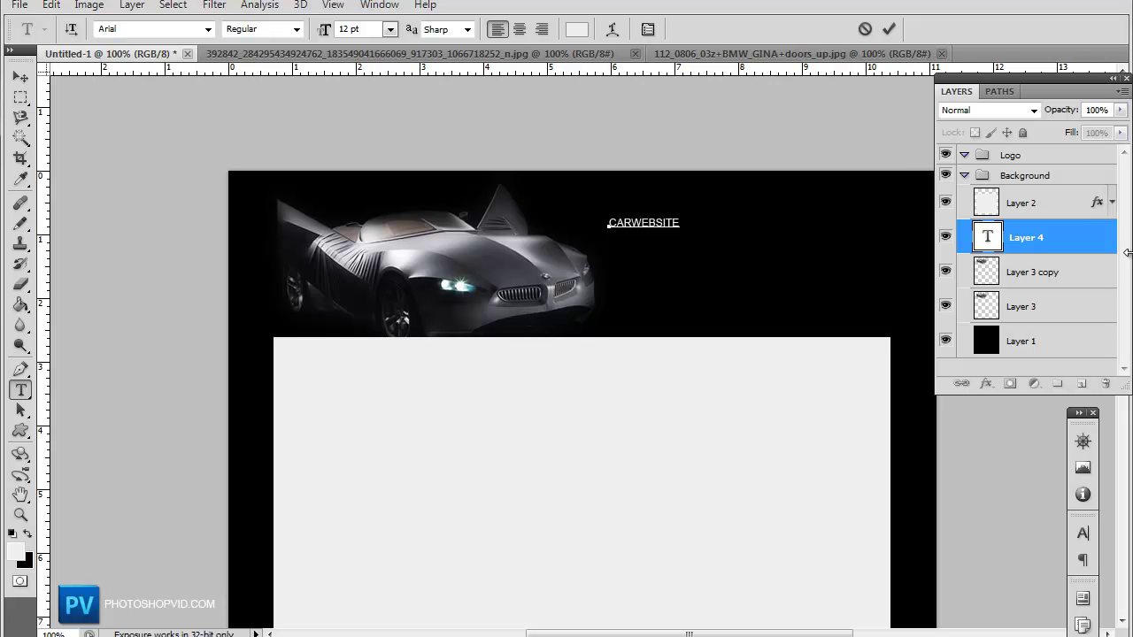
key("ctrl+a")
left_click(390, 29)
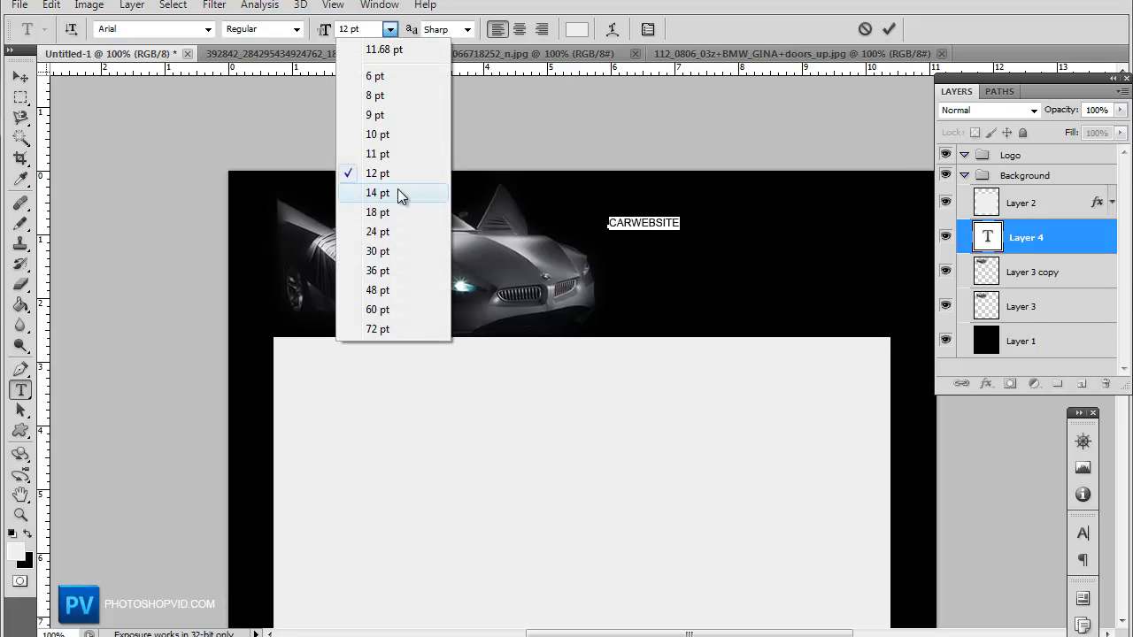
left_click(381, 154)
left_click(390, 29)
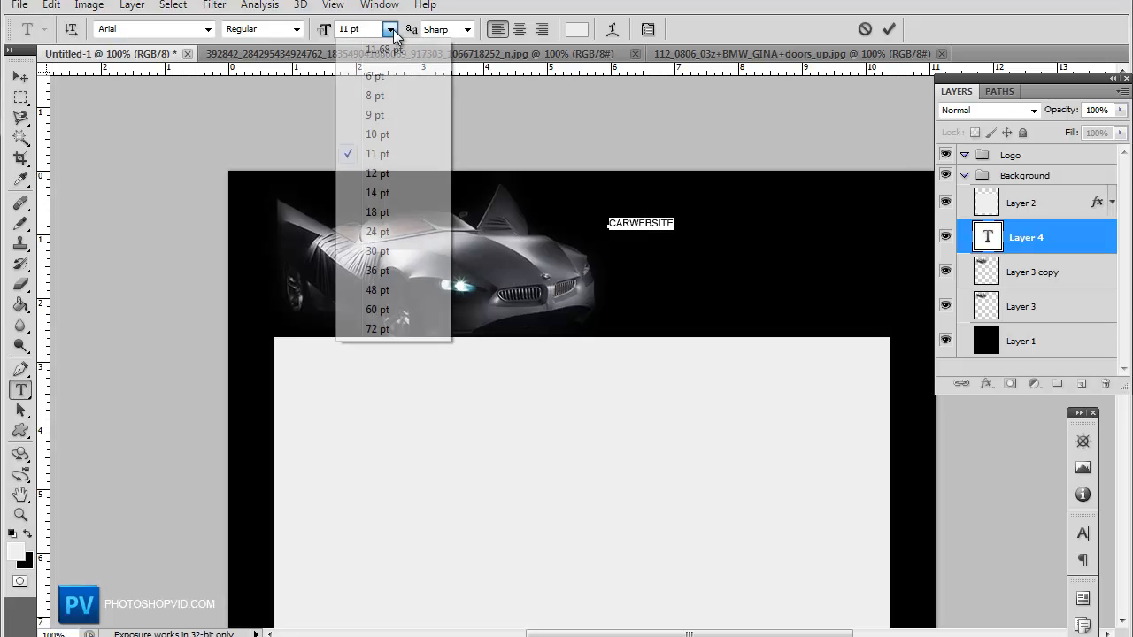
left_click(381, 232)
Step: Move the logo text lower on the banner and commit it
left_click(654, 222)
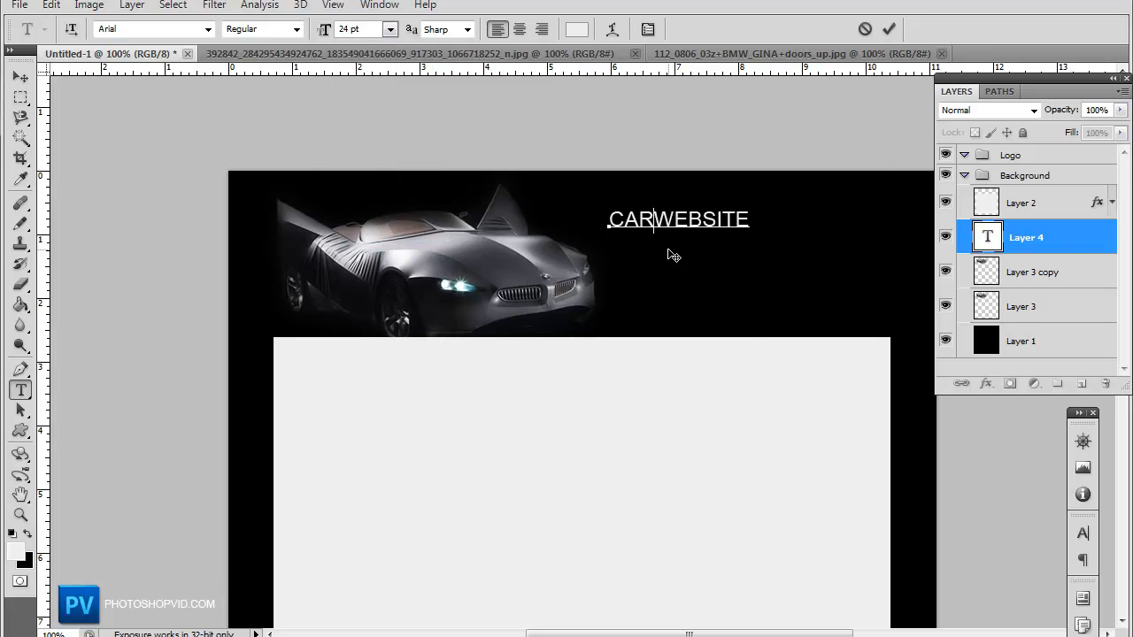
left_click_drag(677, 257, 743, 329)
key("Right")
key("Down")
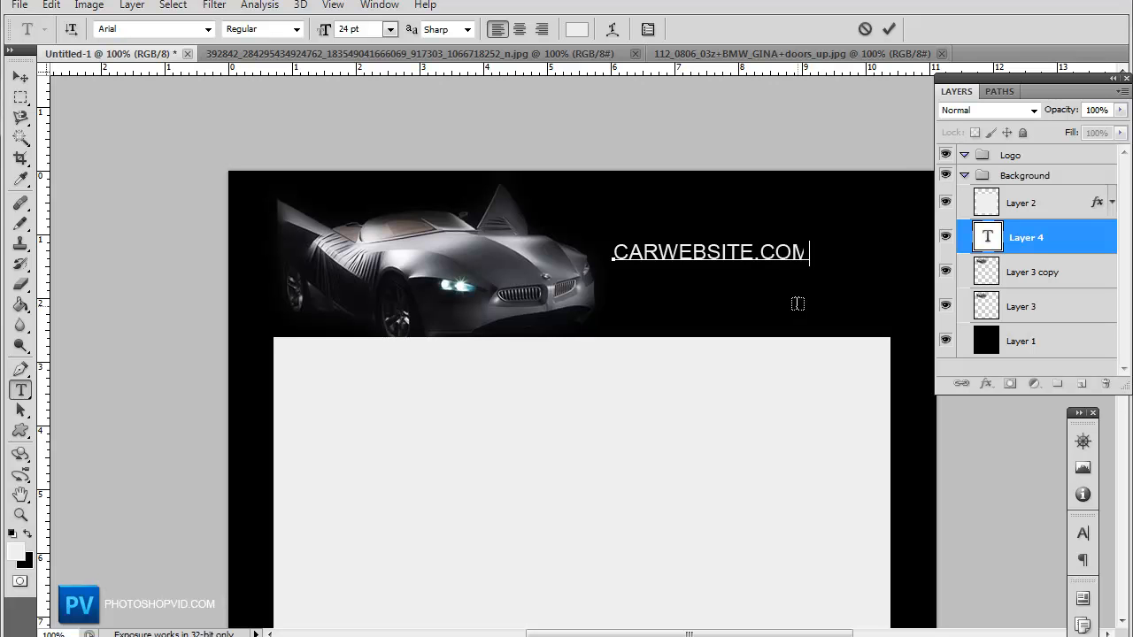
key("ctrl+Return")
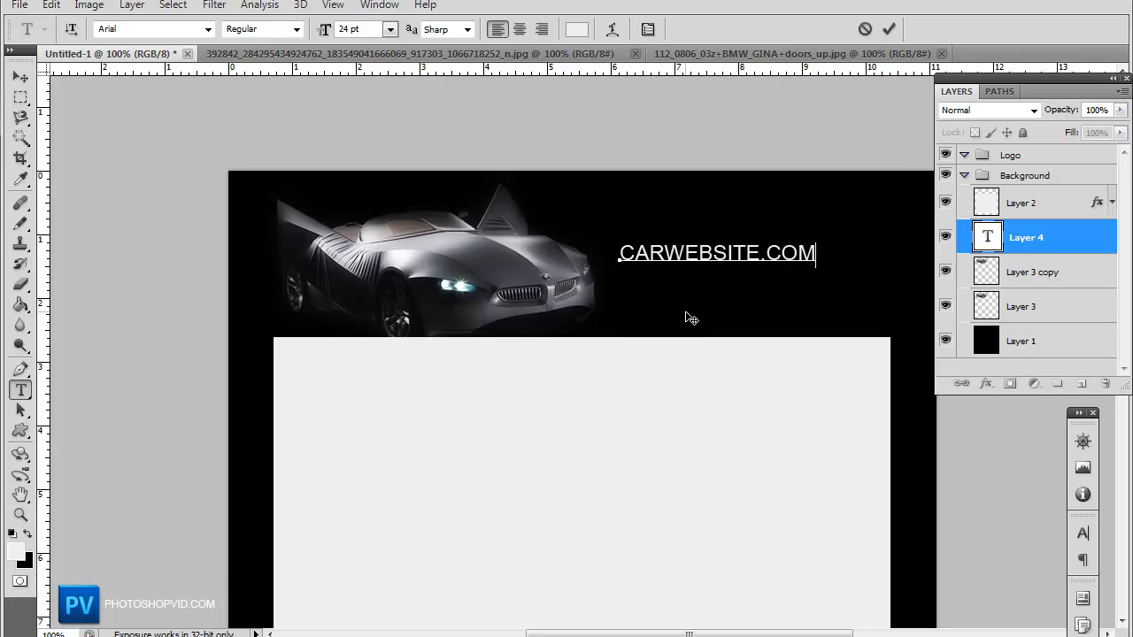
Step: Reselect the logo and shift it left toward the car
double_click(716, 255)
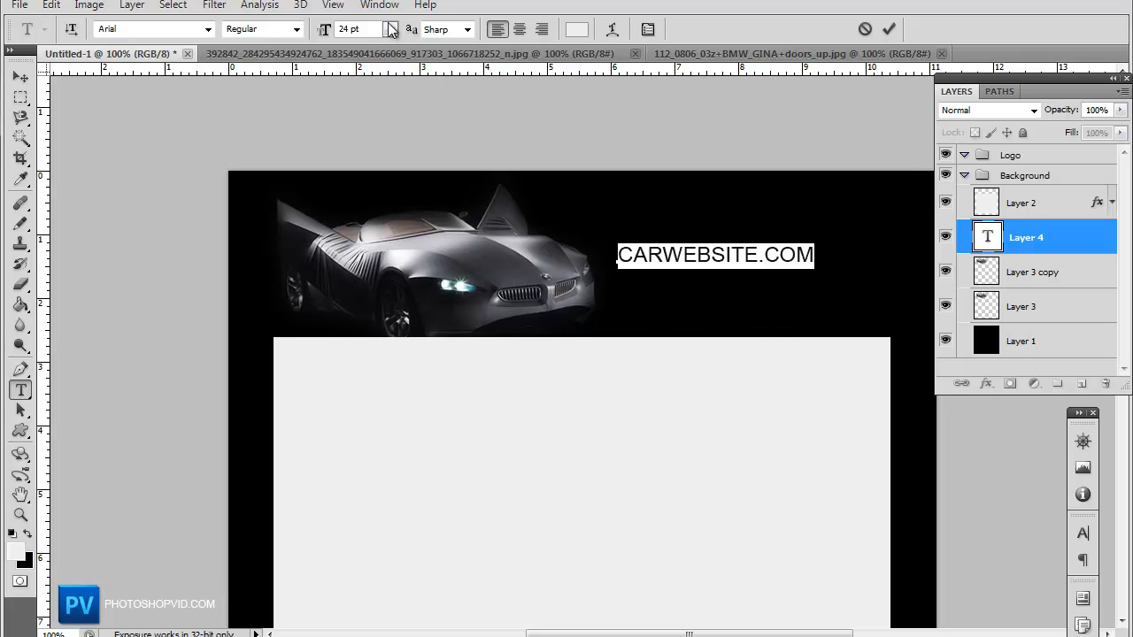
left_click(715, 255)
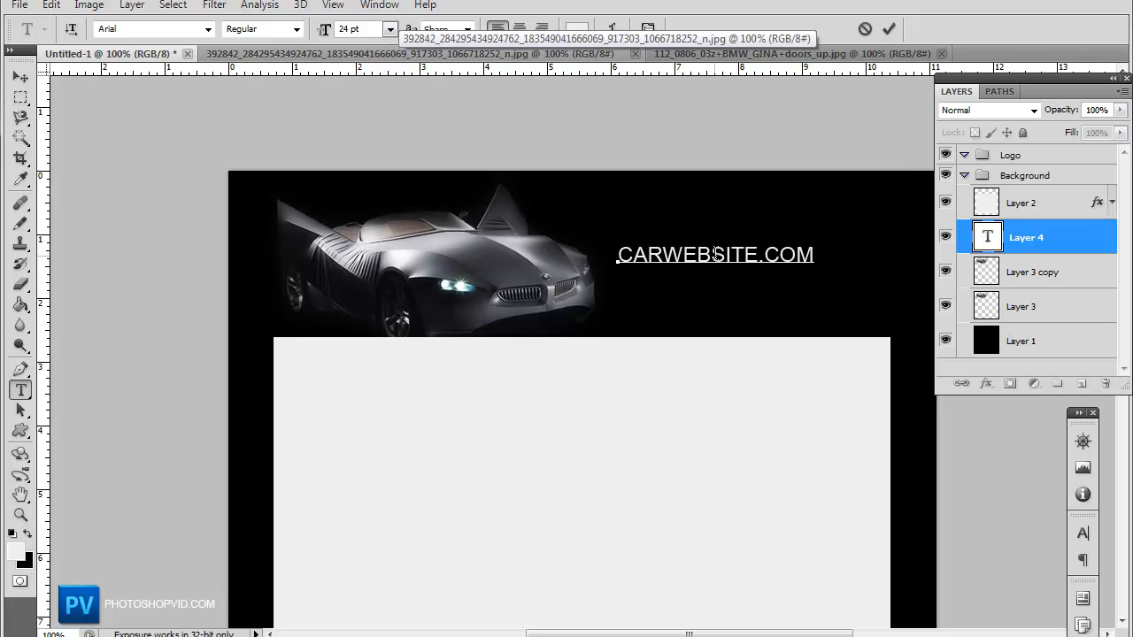
mouse_move(714, 282)
left_mouse_down()
mouse_move(472, 275)
mouse_move(576, 282)
mouse_move(697, 310)
mouse_move(694, 300)
left_mouse_up()
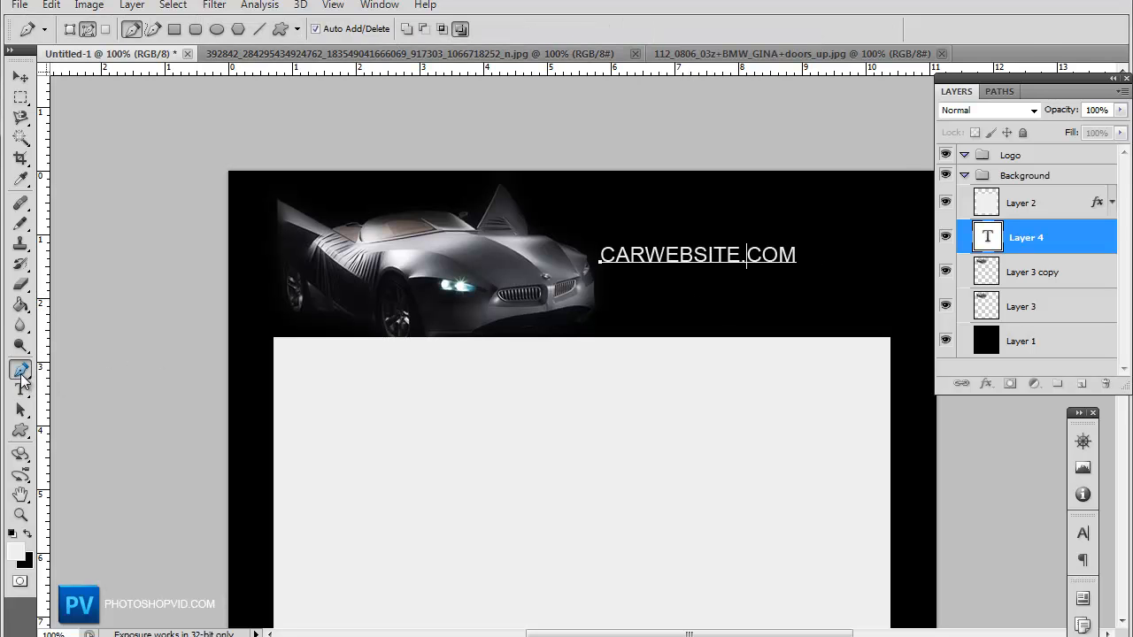
Step: Type the sub quote beside the logo and turn off All Caps in the Character panel
left_click(22, 390)
left_click(670, 292)
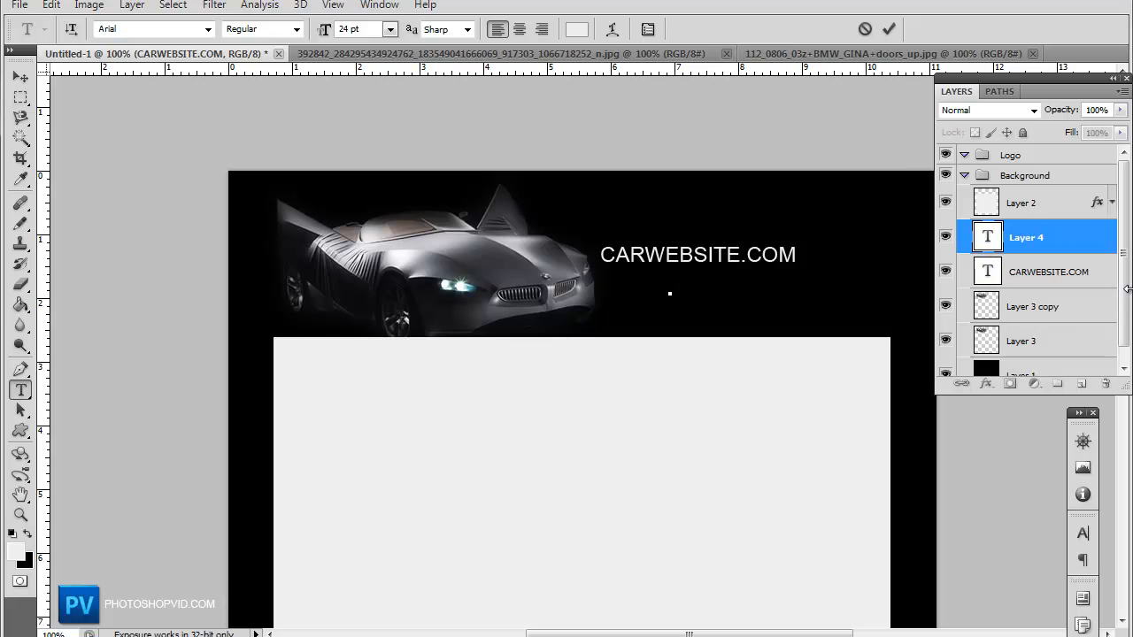
type("THIS IS")
type(" OUR SUB QU")
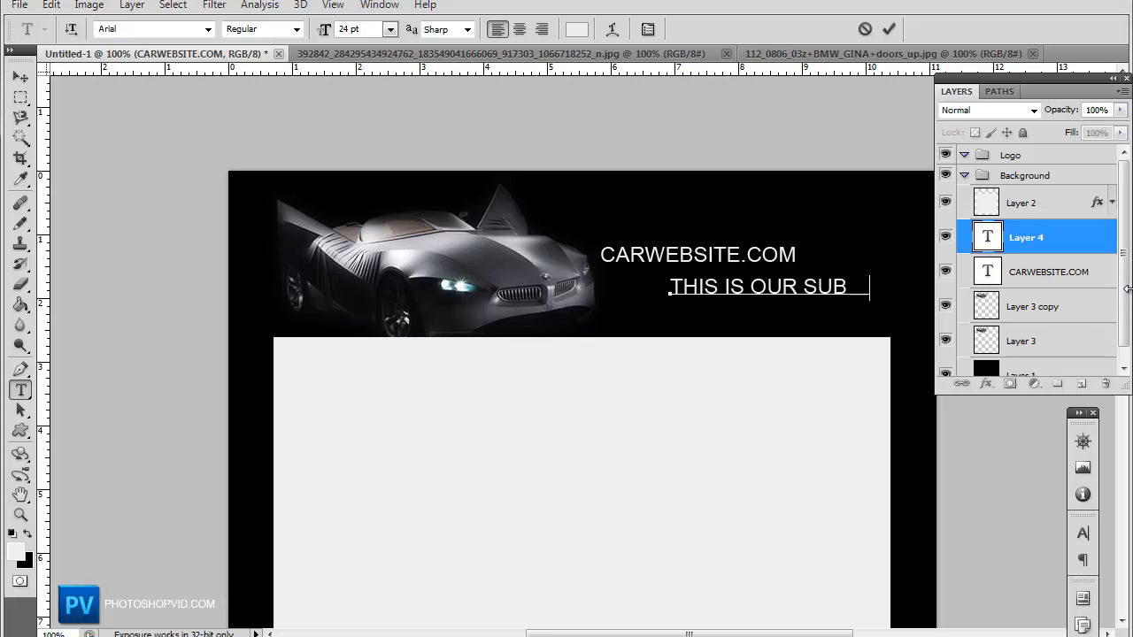
type("OTE")
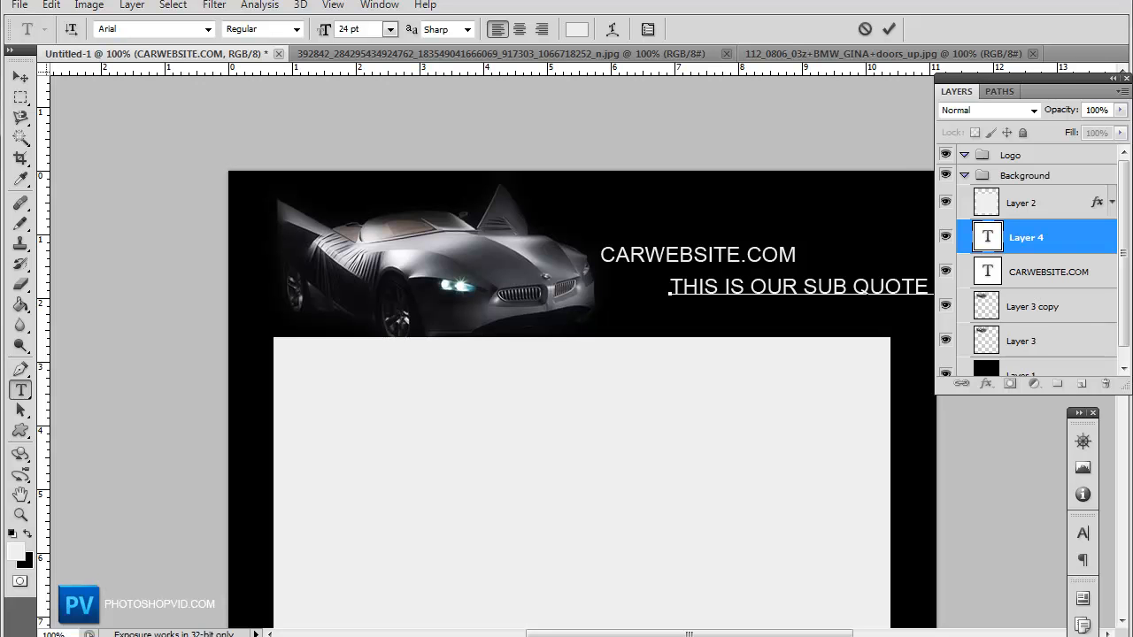
key("ctrl+a")
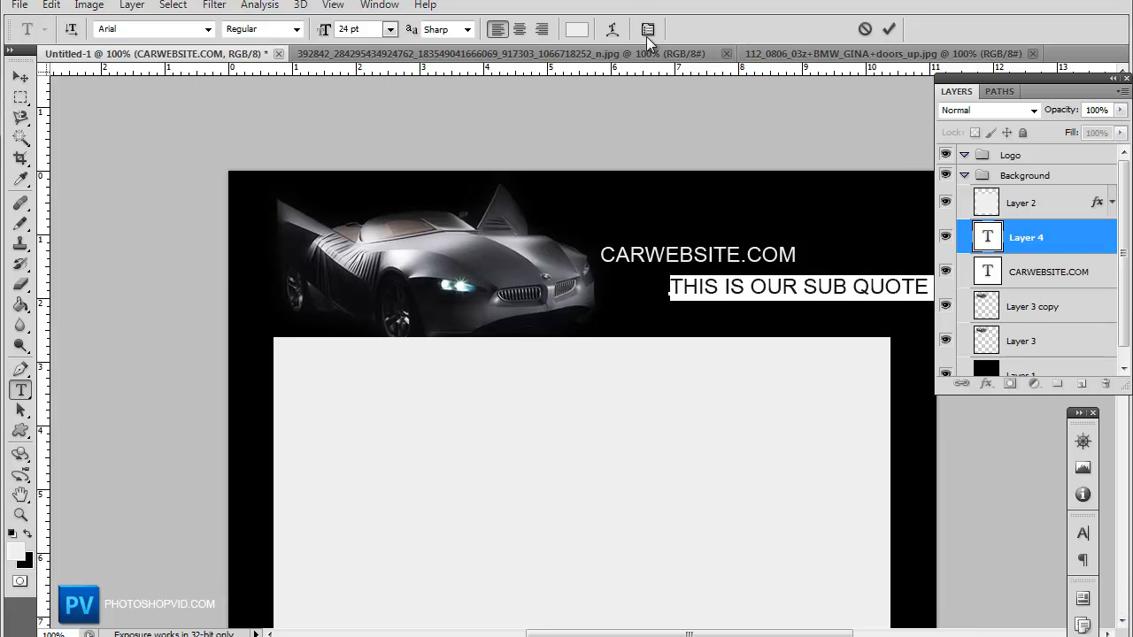
left_click(648, 30)
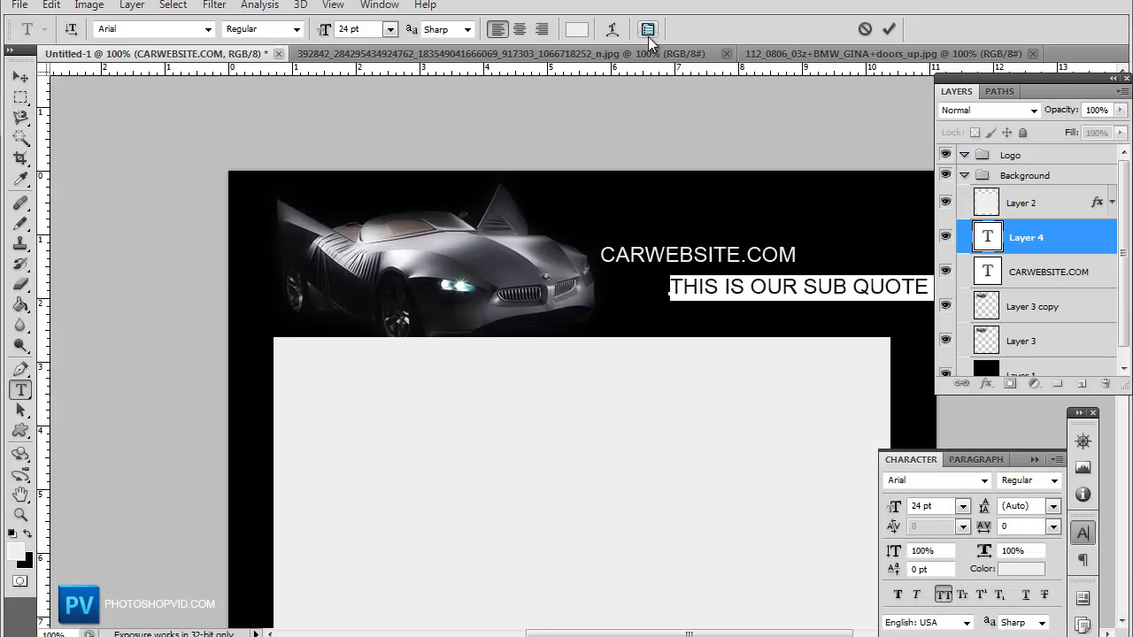
left_click(944, 595)
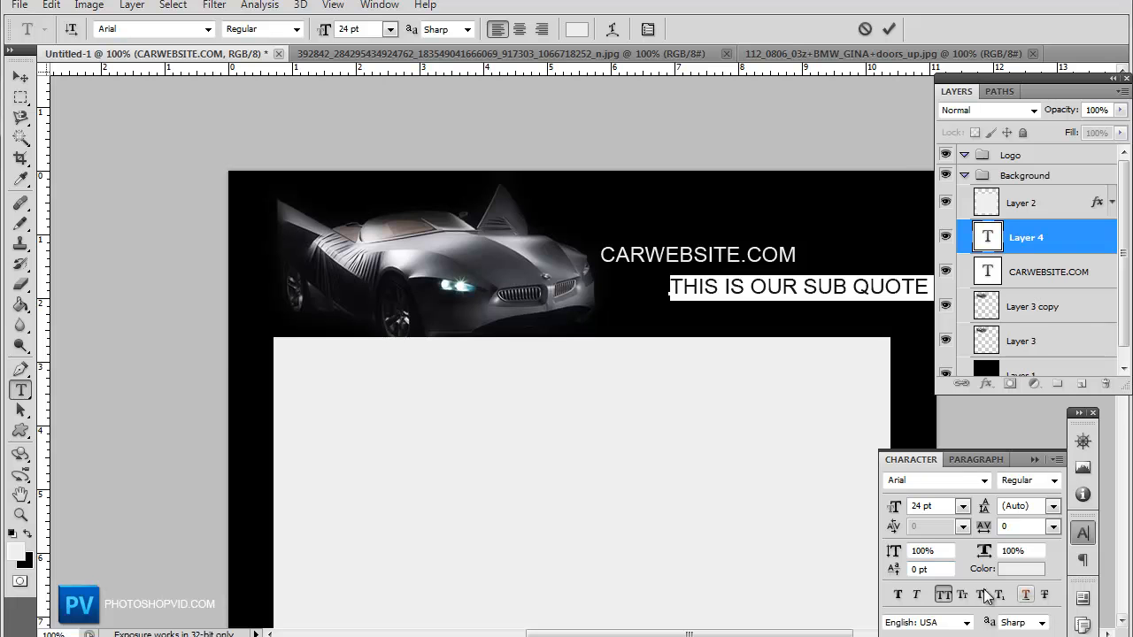
left_click(944, 594)
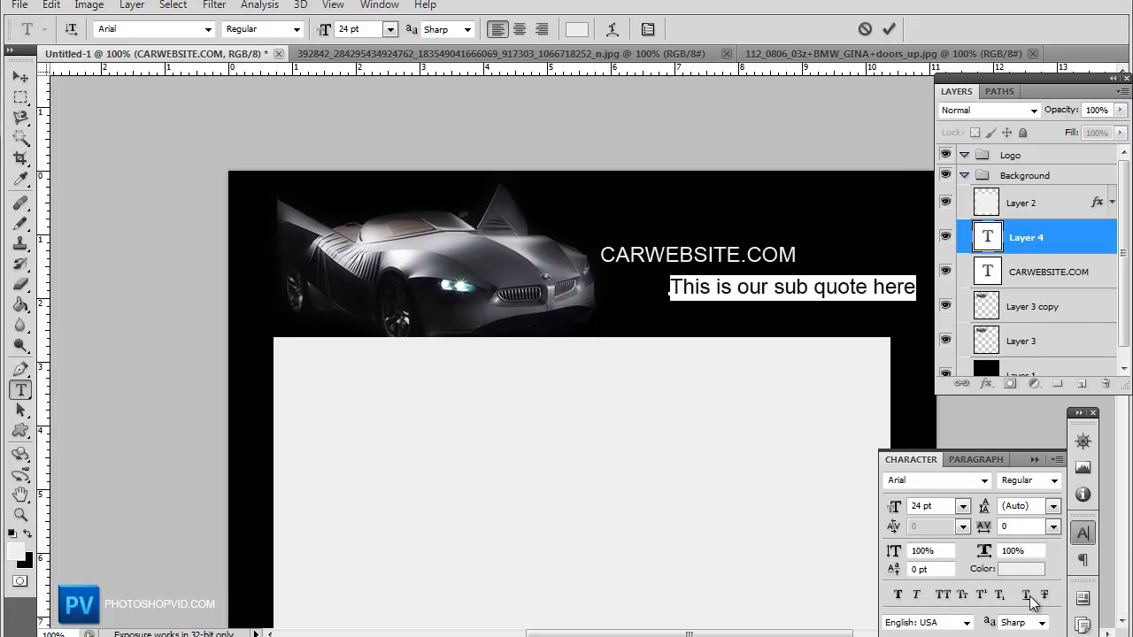
Step: Try 12 pt, settle the sub quote at 14 pt and reselect all of its text
left_click(963, 507)
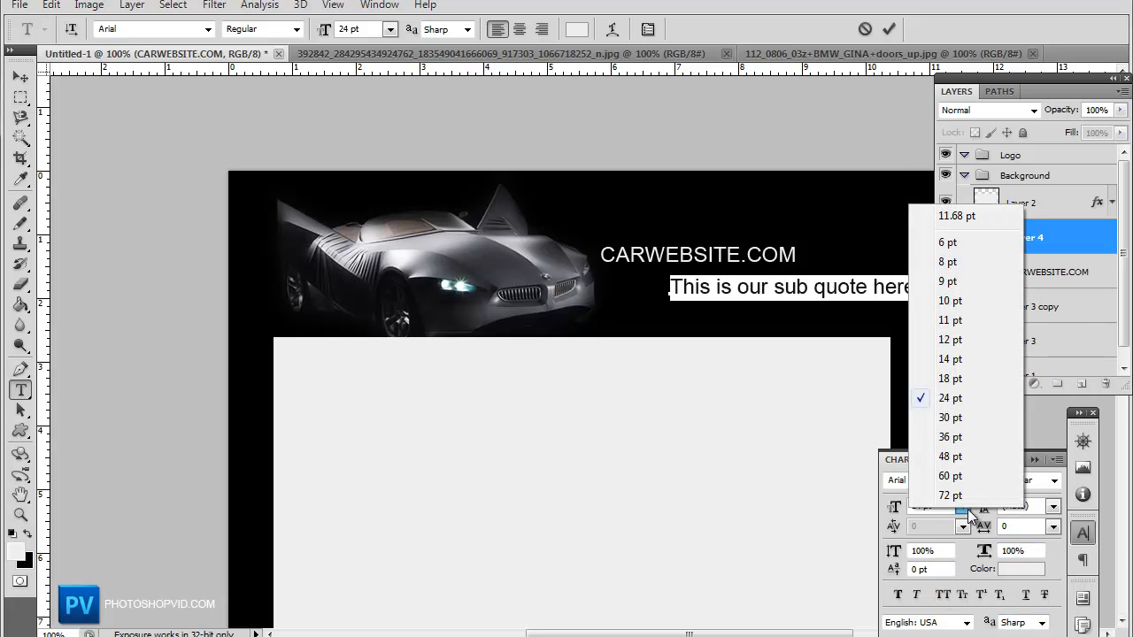
left_click(962, 343)
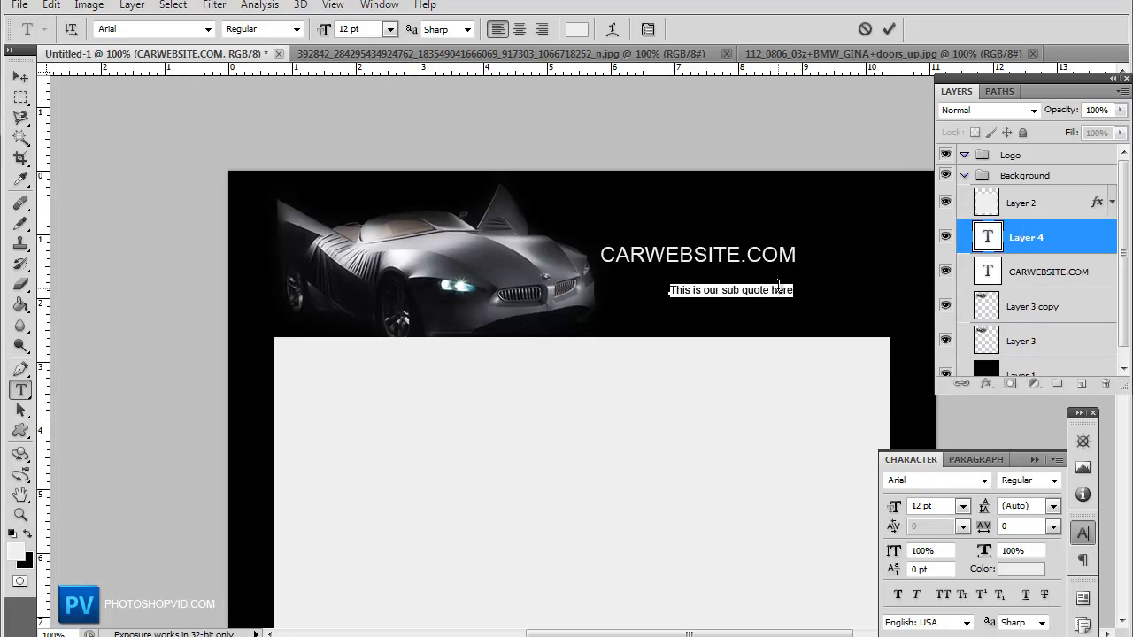
left_click(964, 508)
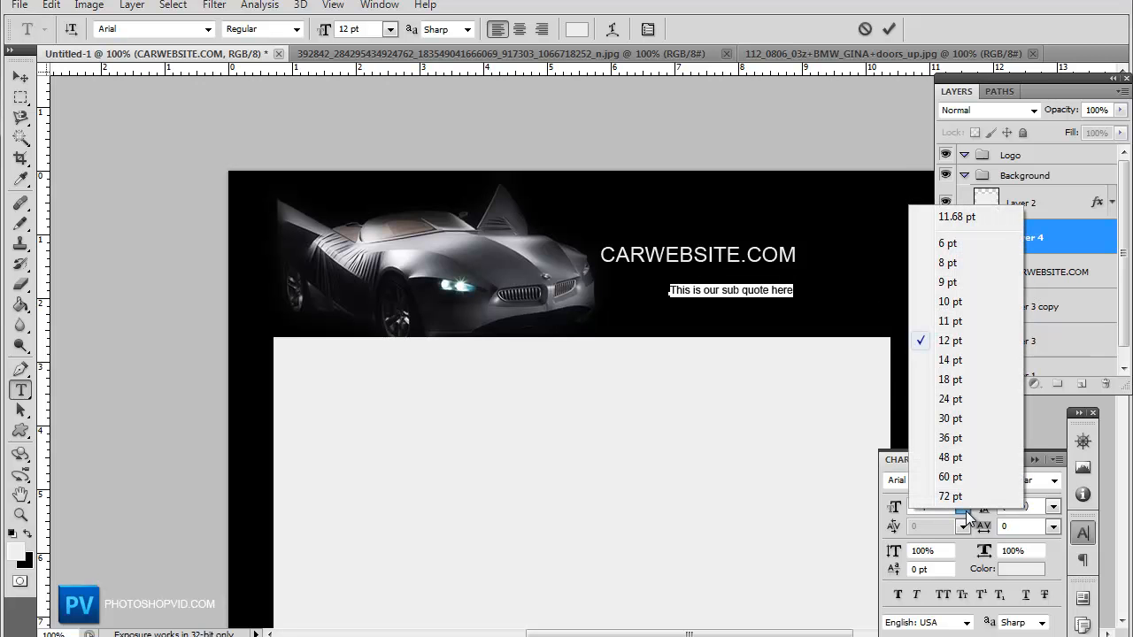
left_click(956, 365)
left_click(718, 293)
type("from car web s")
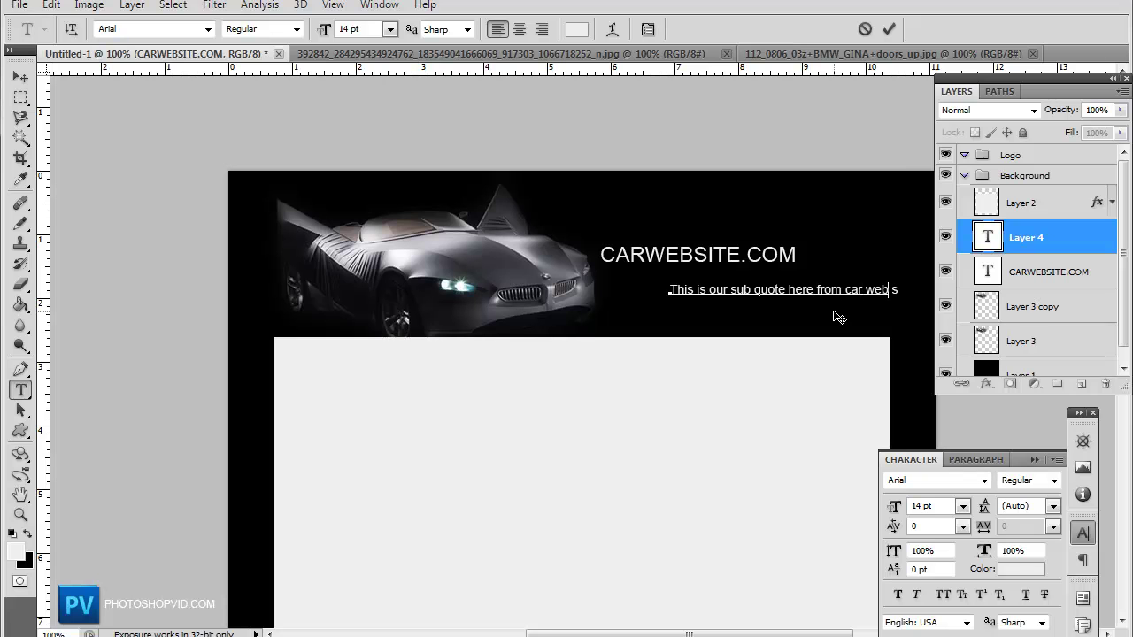
type("ite")
key("ctrl+a")
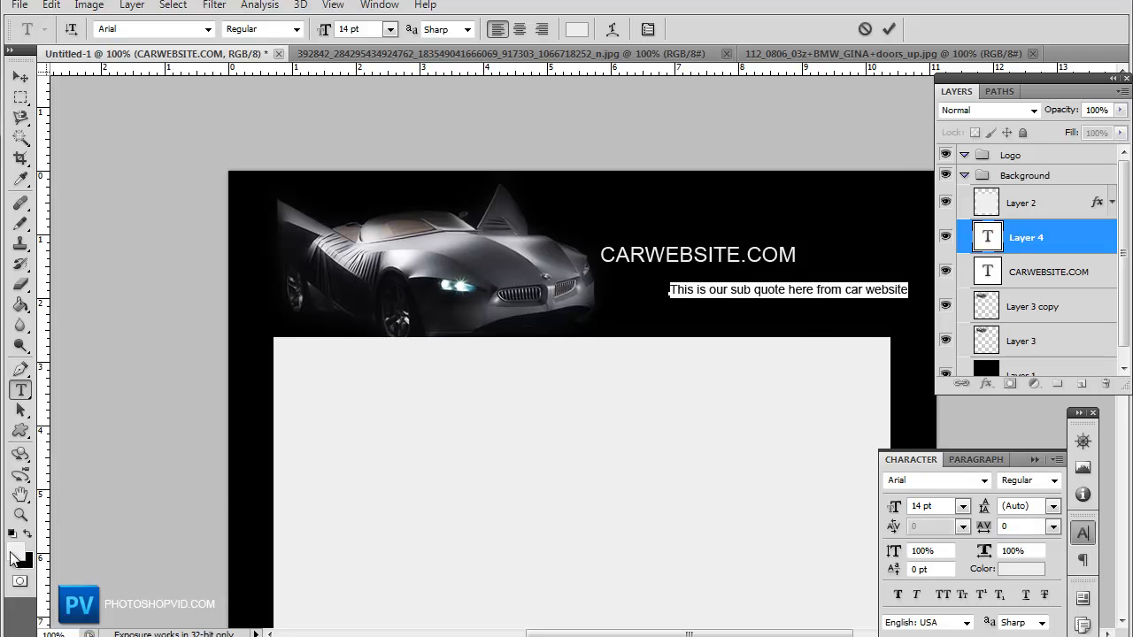
Step: Colour the sub quote text mid gray #979797
left_click(24, 556)
left_click(354, 392)
left_click(287, 407)
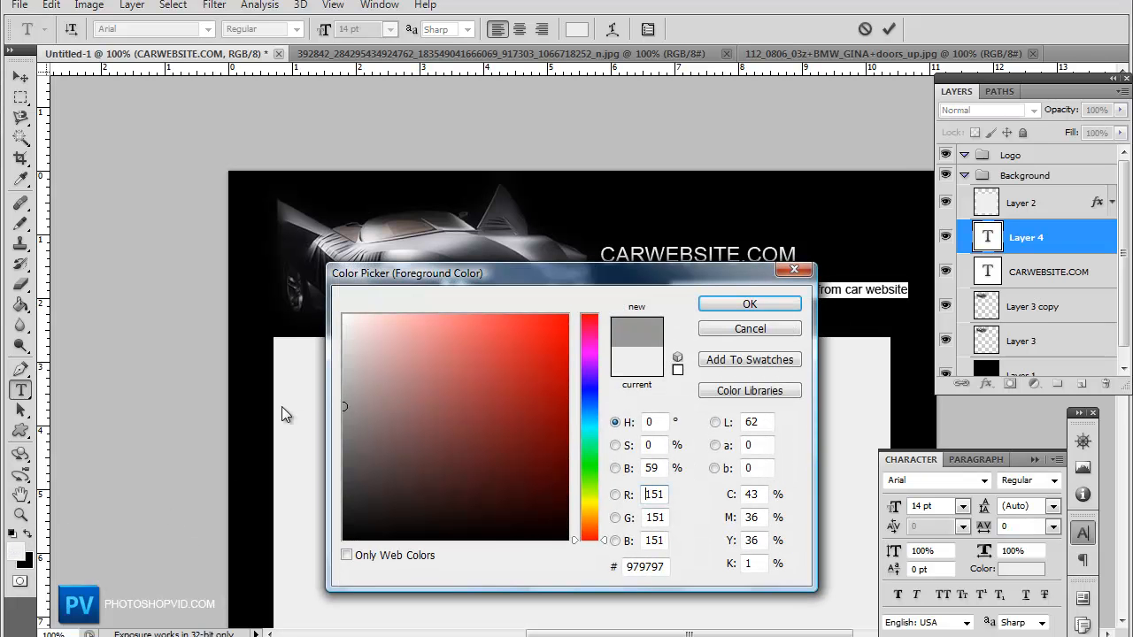
left_click(750, 305)
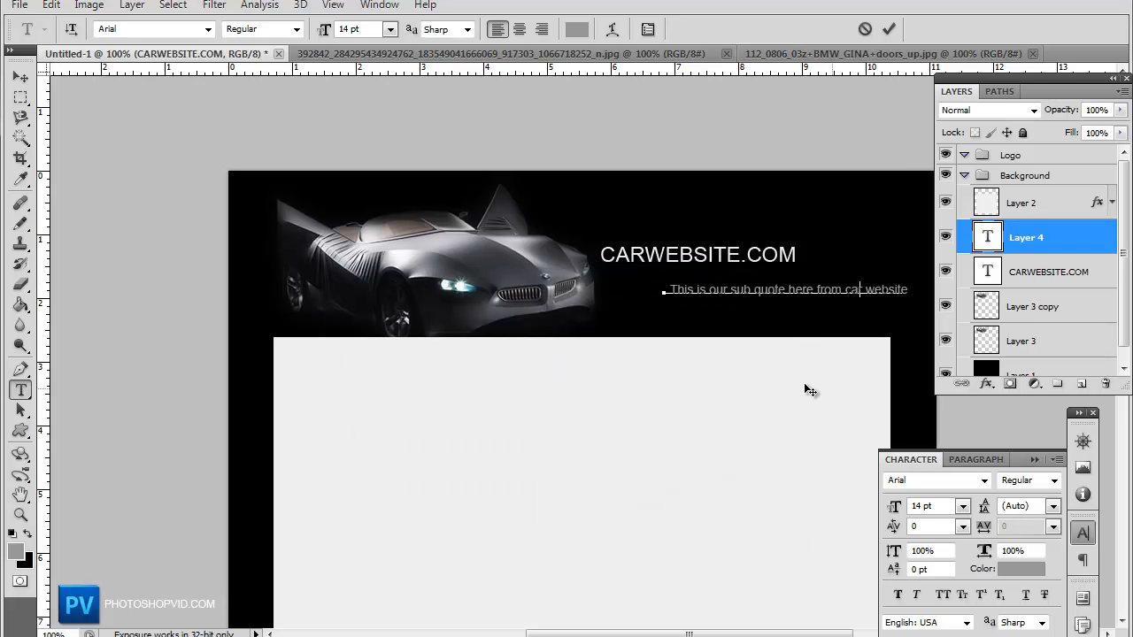
Step: Place the sub quote just under CARWEBSITE.COM, left-aligned, and commit the text
left_click_drag(794, 379, 822, 378)
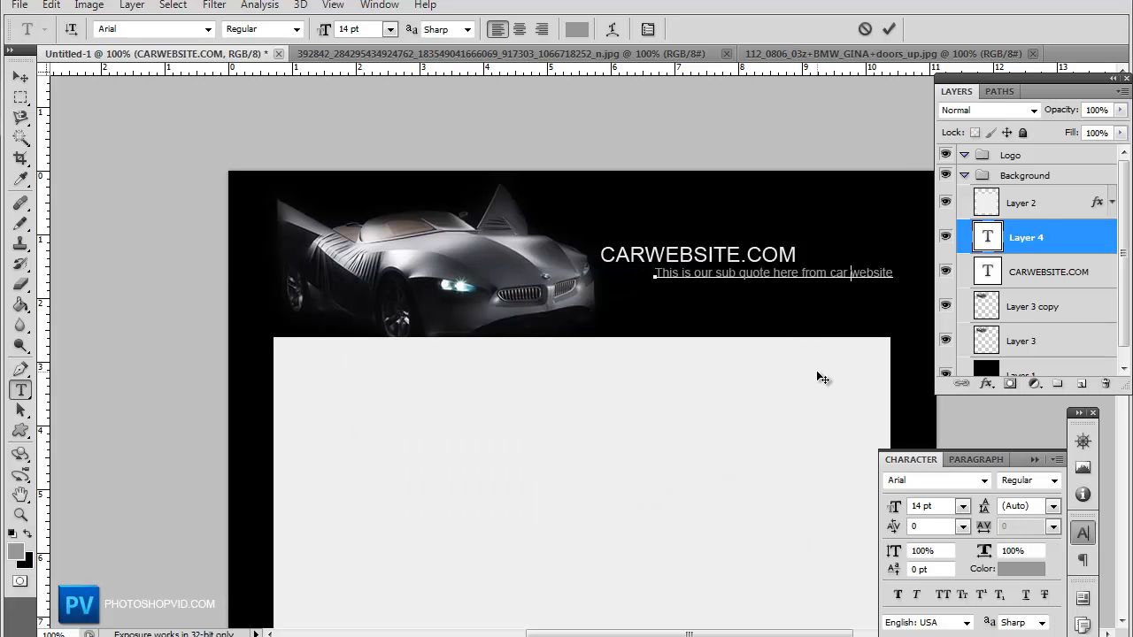
mouse_move(816, 370)
left_mouse_down()
mouse_move(792, 334)
mouse_move(821, 341)
mouse_move(771, 342)
mouse_move(770, 378)
left_mouse_up()
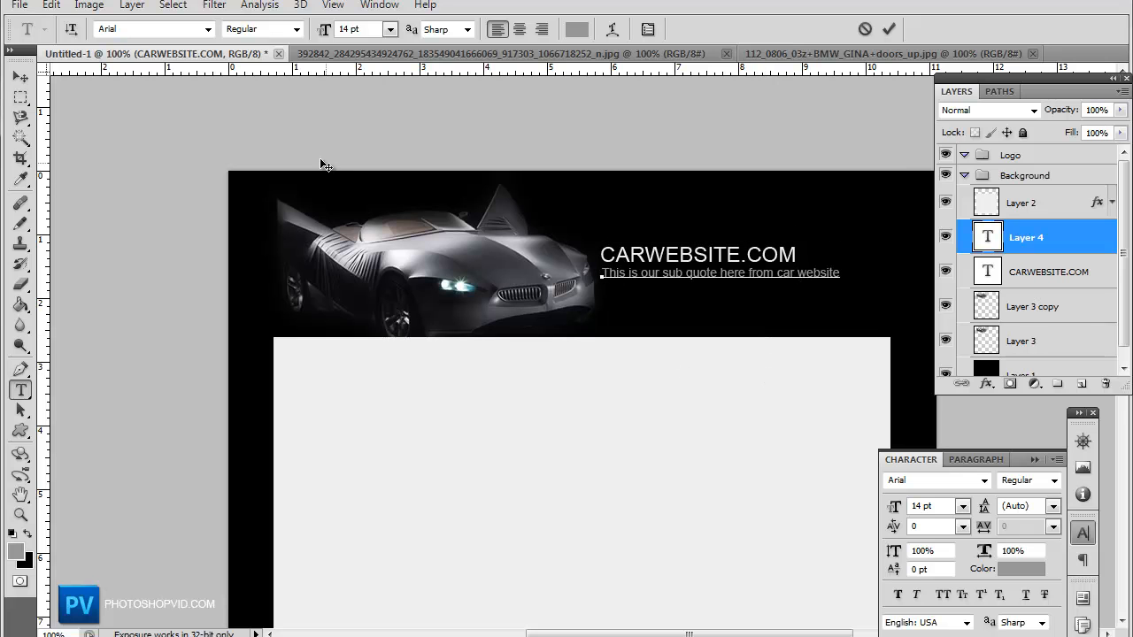
left_click(20, 77)
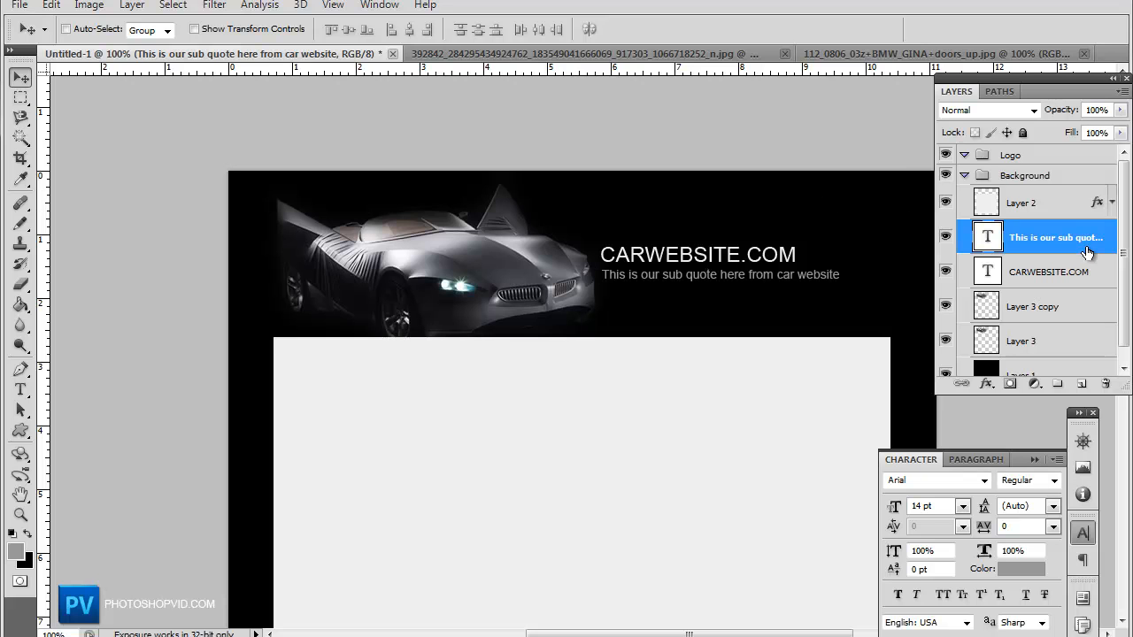
Step: Select both text layers and move the logo and sub quote slightly up, then nudge right and down
left_click(1076, 274, "ctrl")
left_click_drag(714, 275, 712, 271)
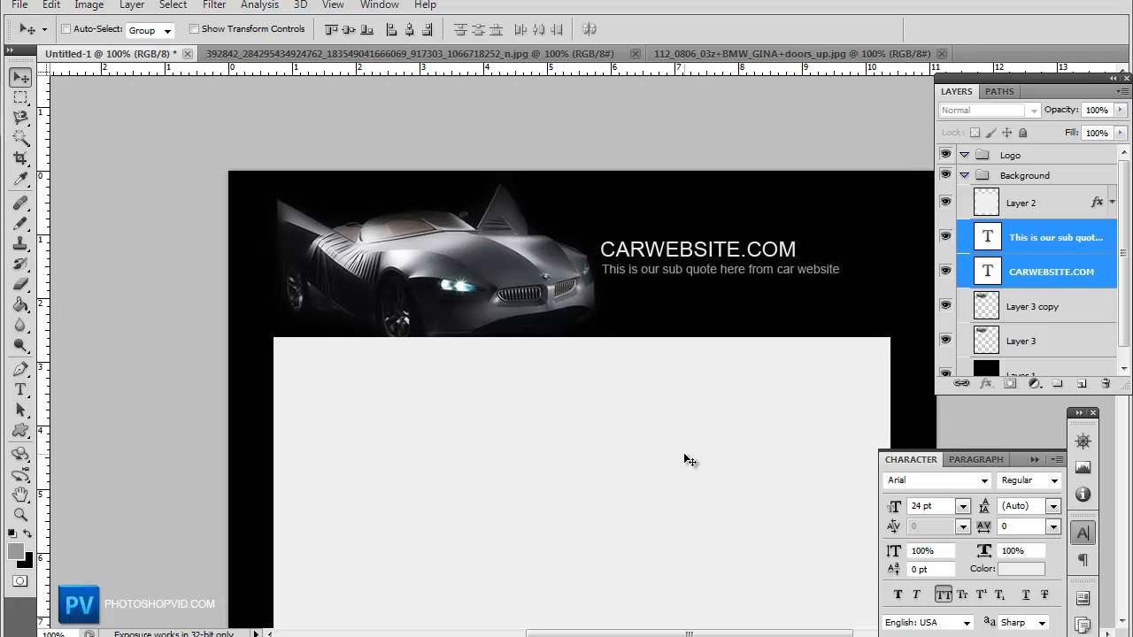
key("Right")
key("Right")
key("Down")
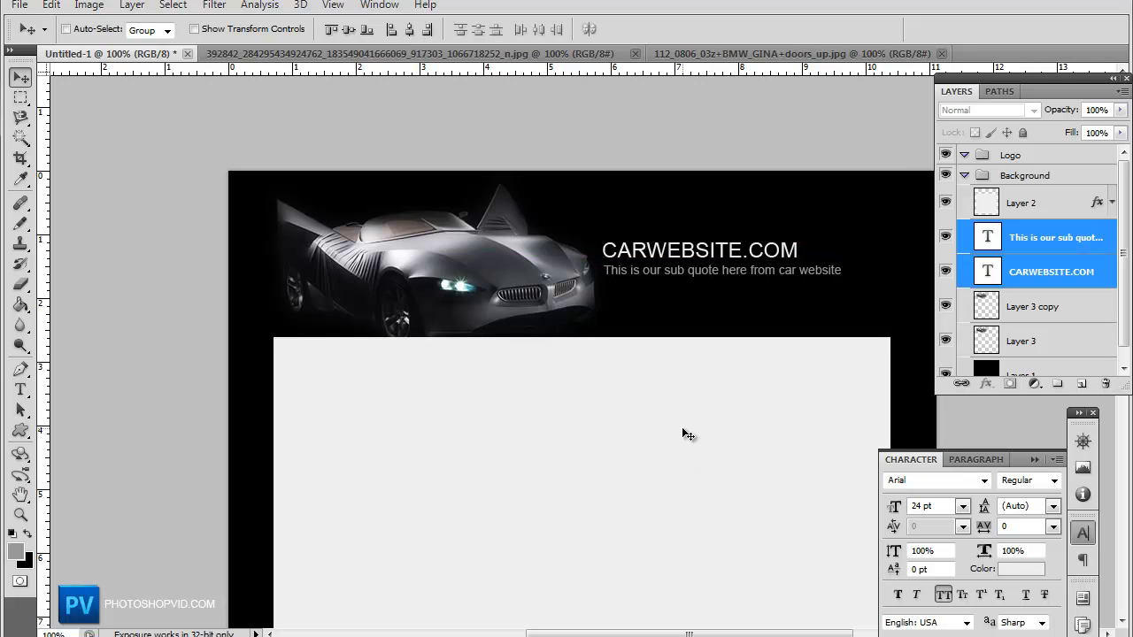
scroll(687, 433, "down", 3)
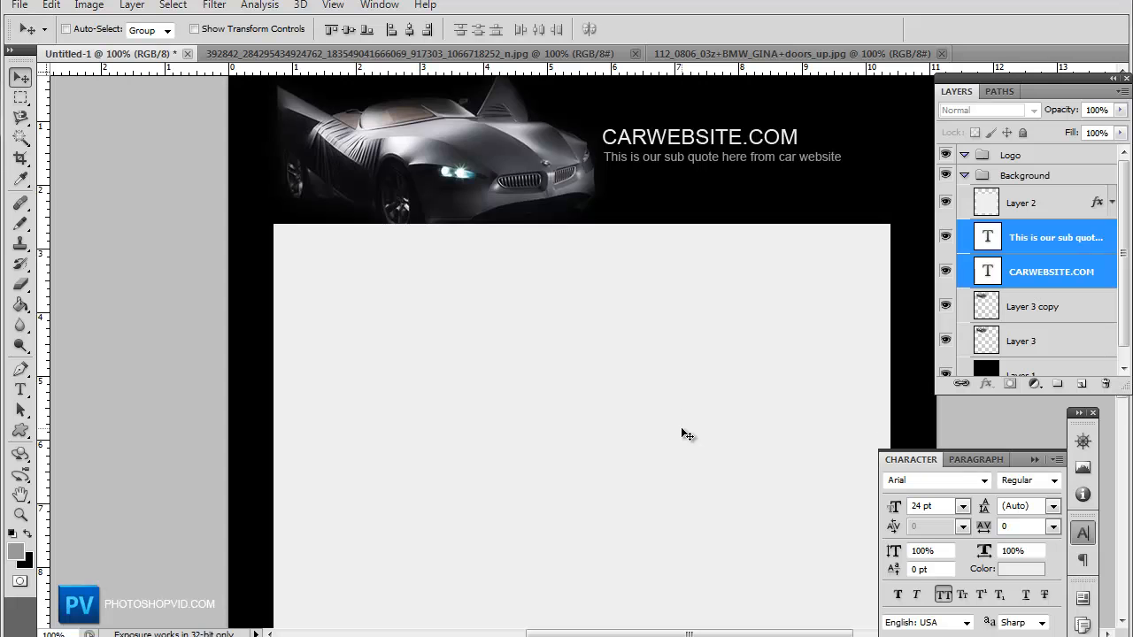
scroll(688, 434, "down", 2)
scroll(688, 434, "up", 2)
scroll(688, 433, "up", 2)
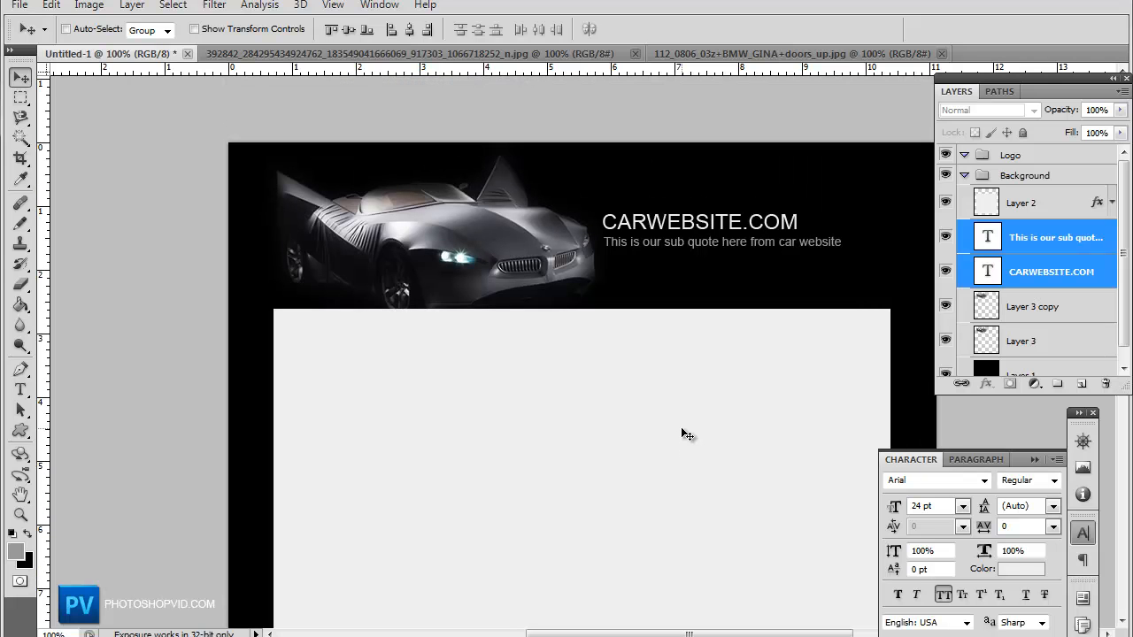
scroll(688, 434, "down", 1)
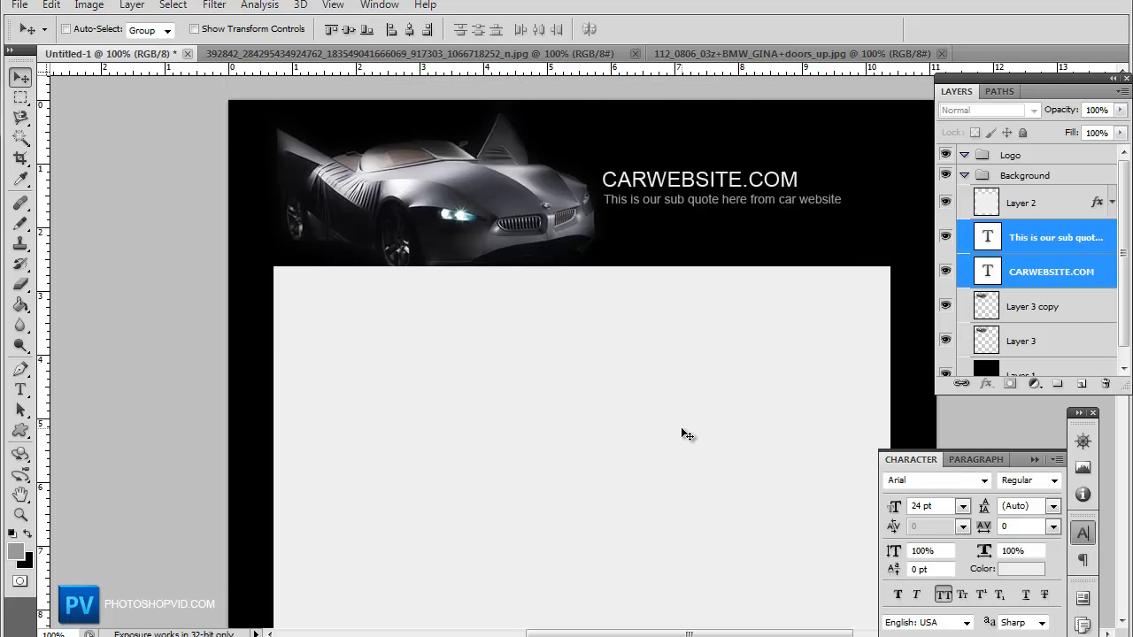
scroll(688, 434, "down", 1)
scroll(688, 434, "down", 1)
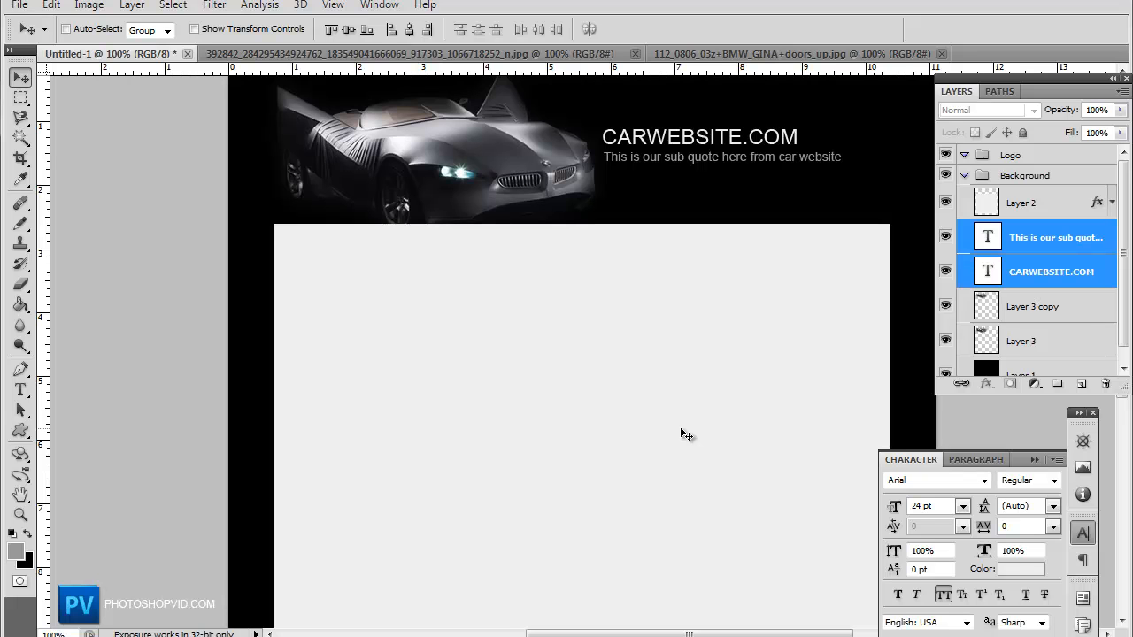